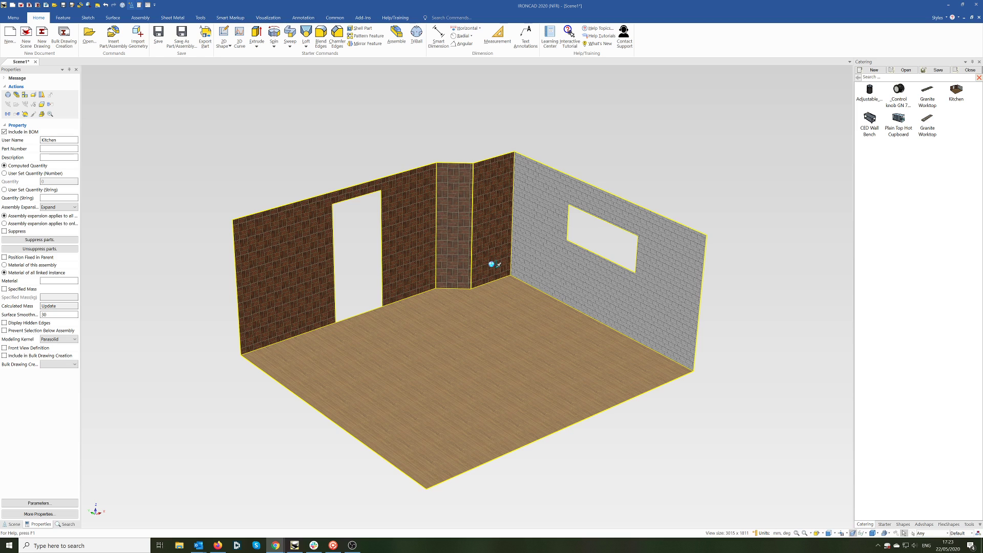
click(391, 260)
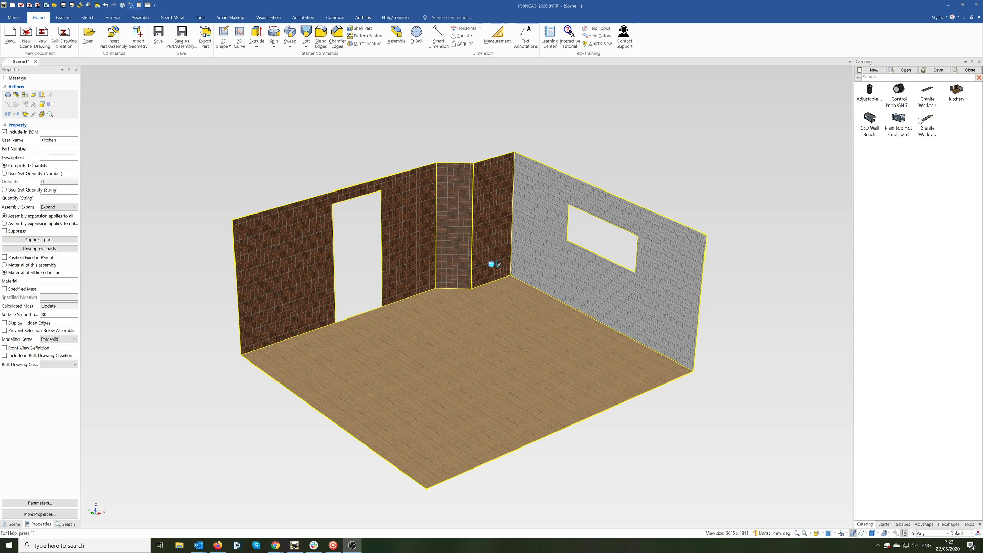
drag(926, 122, 415, 328)
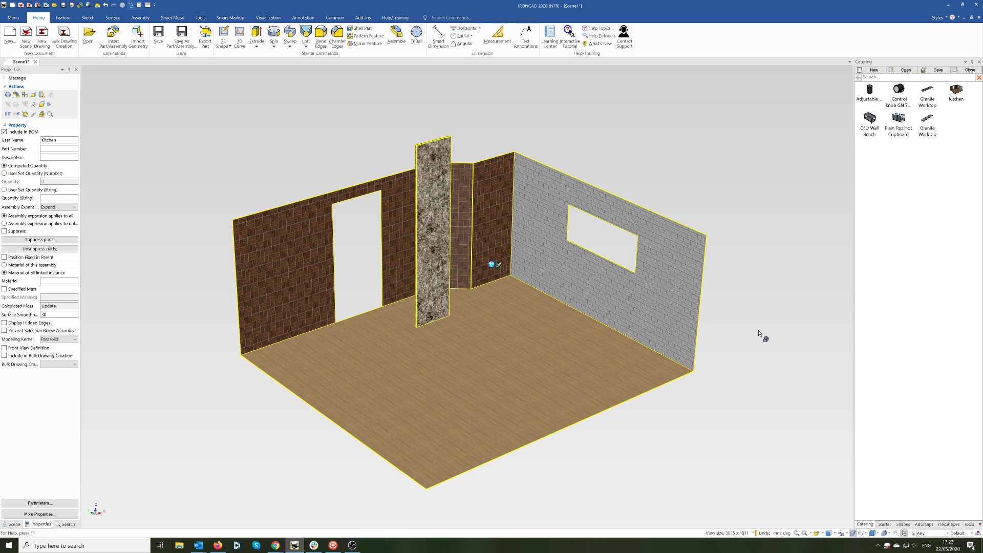
key(ctrl+z)
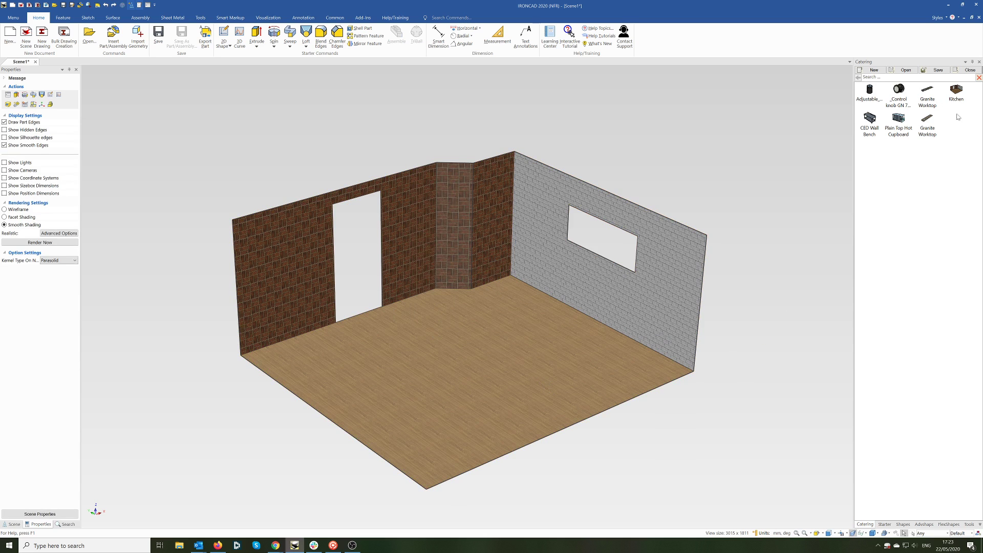
Insert the second Granite Worktop from the Catering catalog onto the kitchen floor so it lies horizontally.
drag(927, 123, 431, 346)
drag(535, 341, 512, 338)
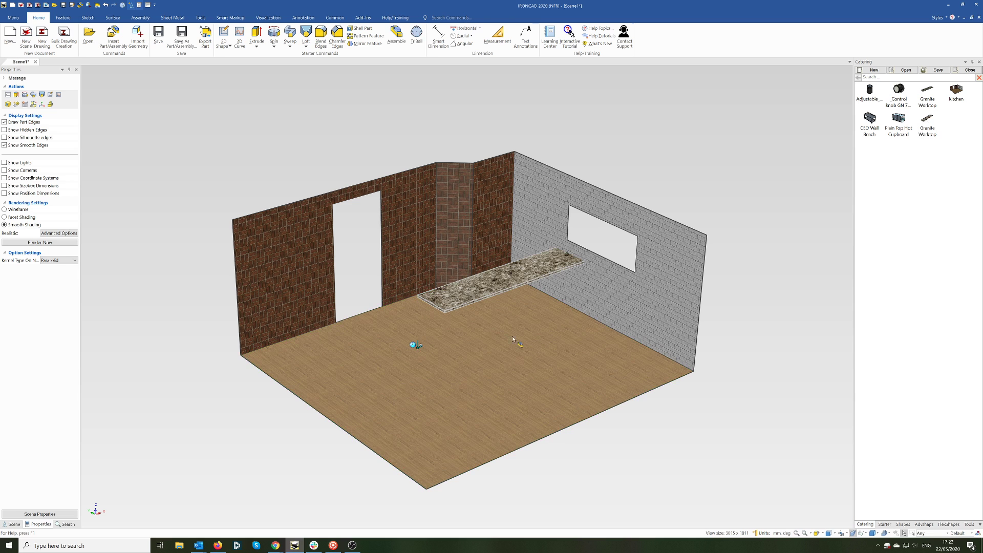
click(444, 303)
click(443, 302)
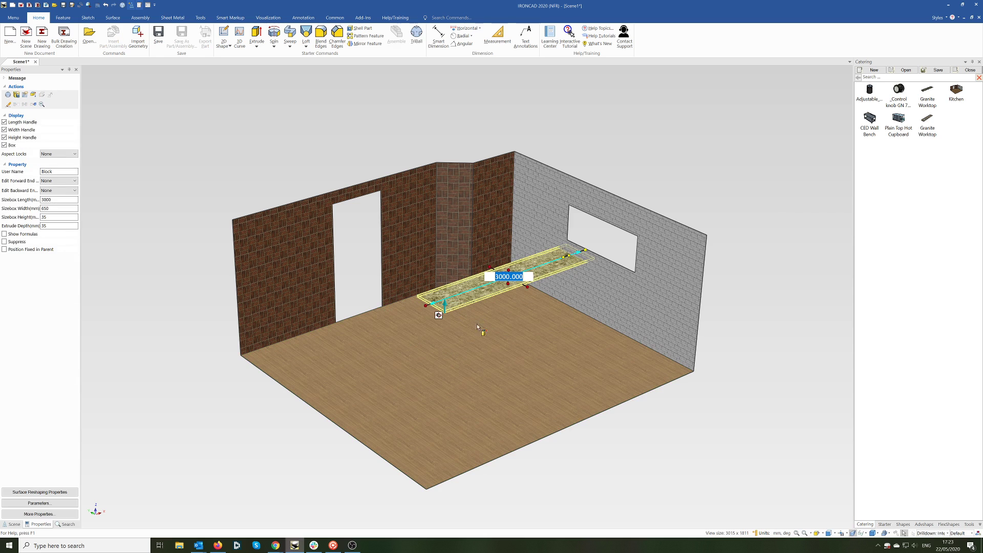
key(Escape)
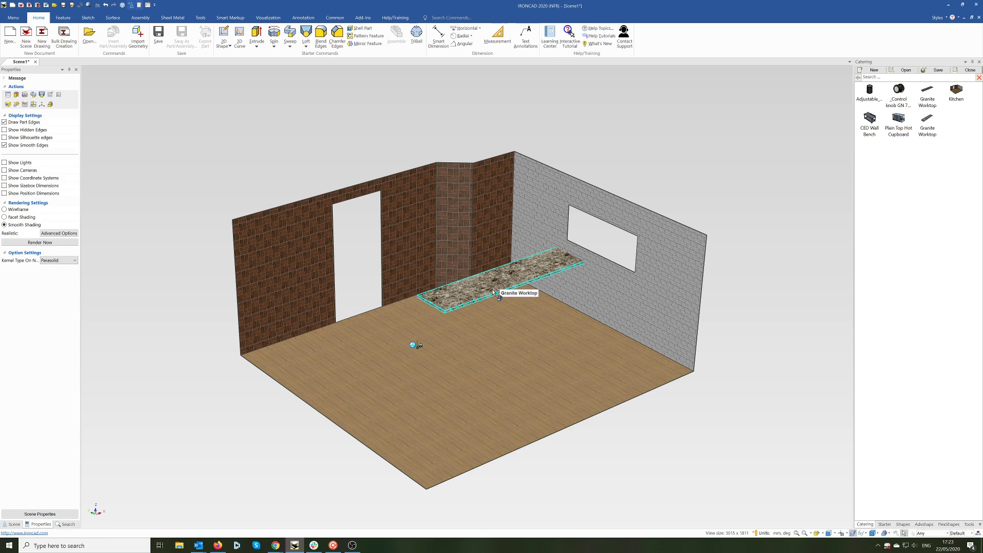
Move the worktop with the TriBall so its anchor snaps to the bottom corner of the doorway, against the brick wall.
click(493, 290)
key(F10)
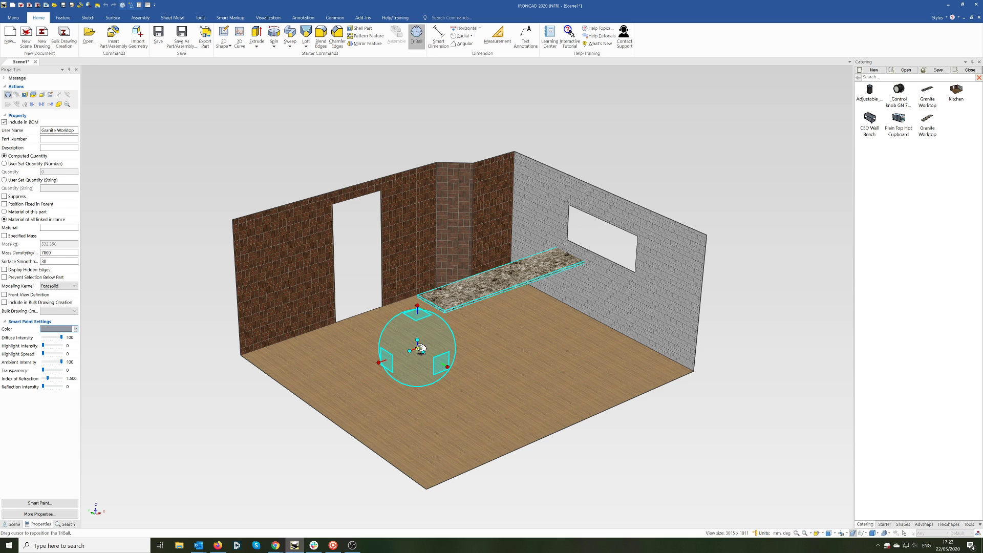
drag(420, 349, 382, 307)
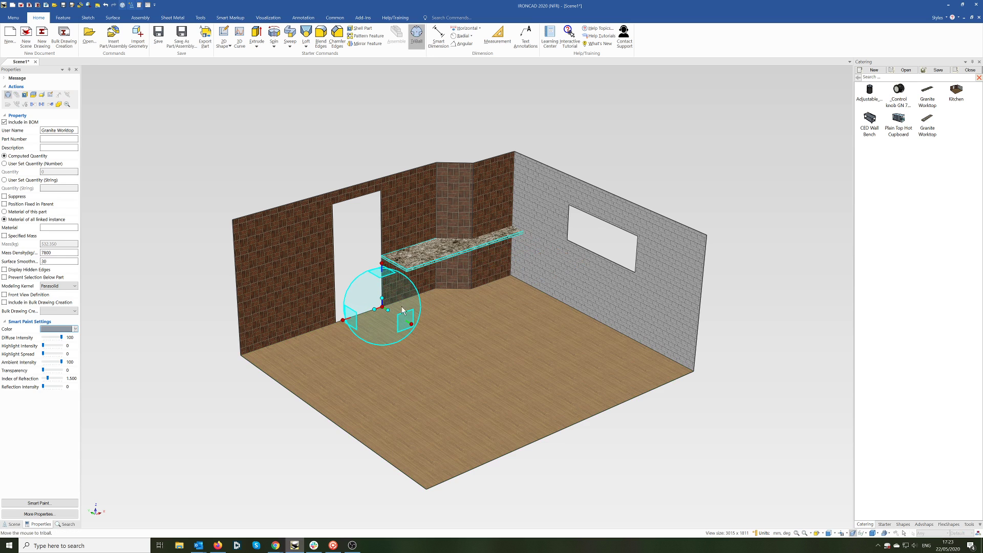
middle_drag(432, 201, 457, 255)
key(F10)
Shorten the worktop block from its far end to a length of about 1885 mm.
click(457, 255)
click(457, 254)
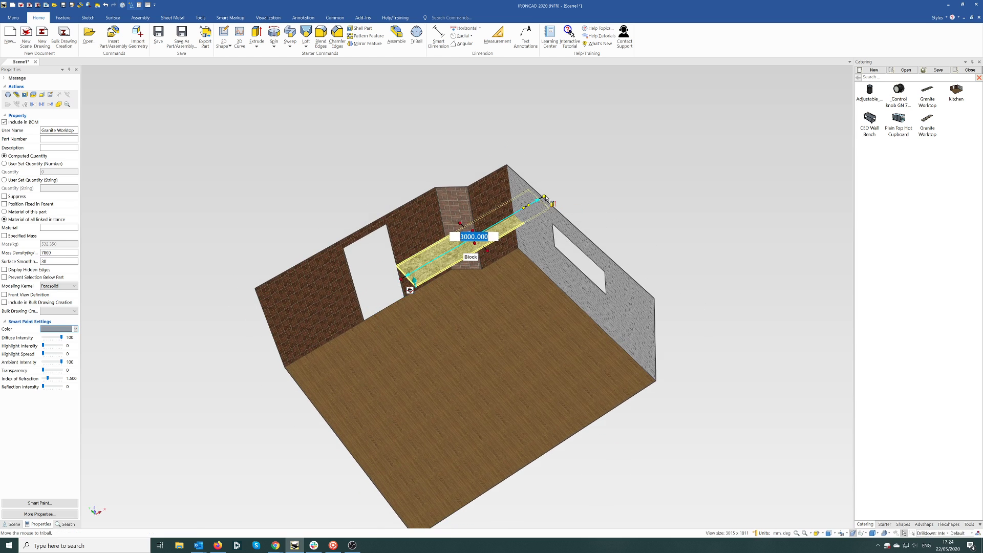
drag(527, 205, 453, 259)
click(453, 260)
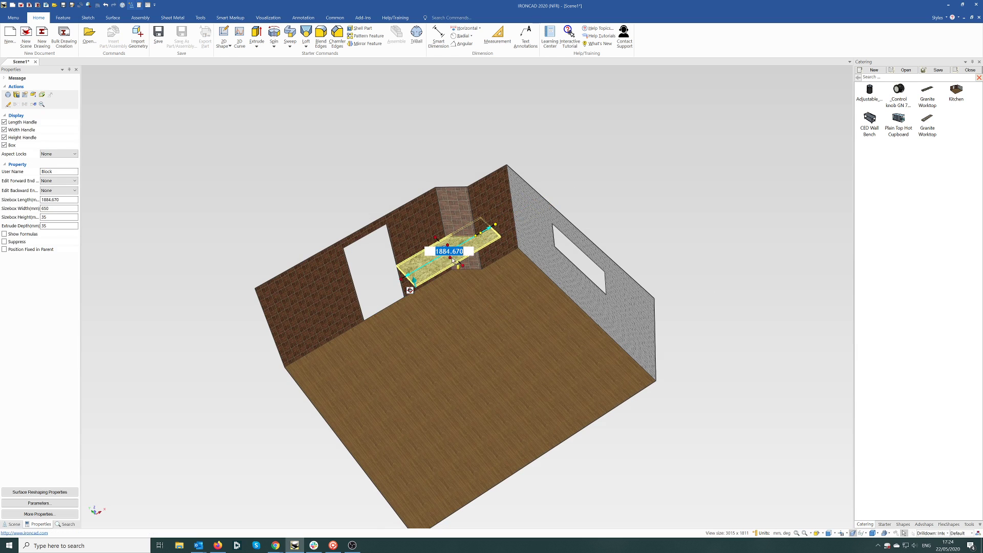
scroll(445, 238, up, 5)
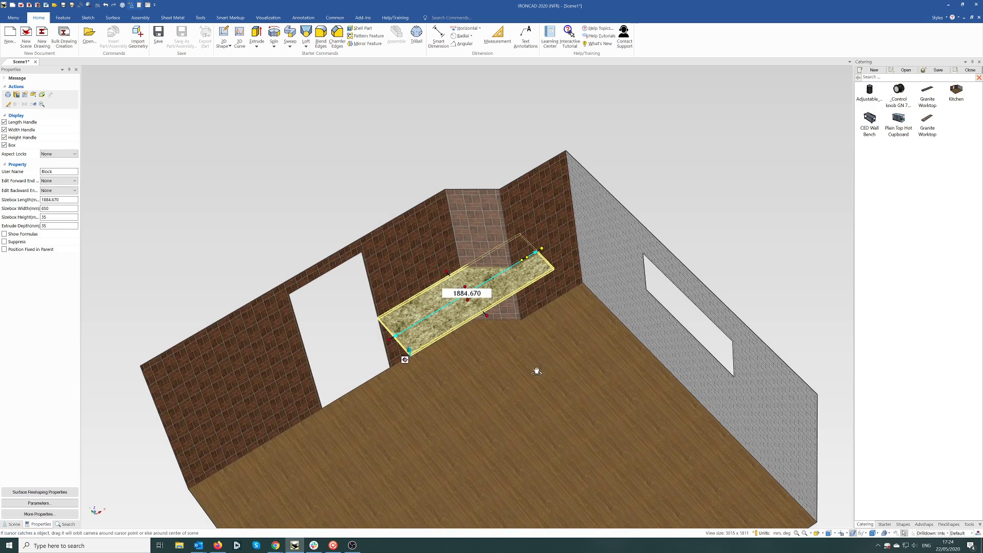
middle_drag(546, 371, 534, 368)
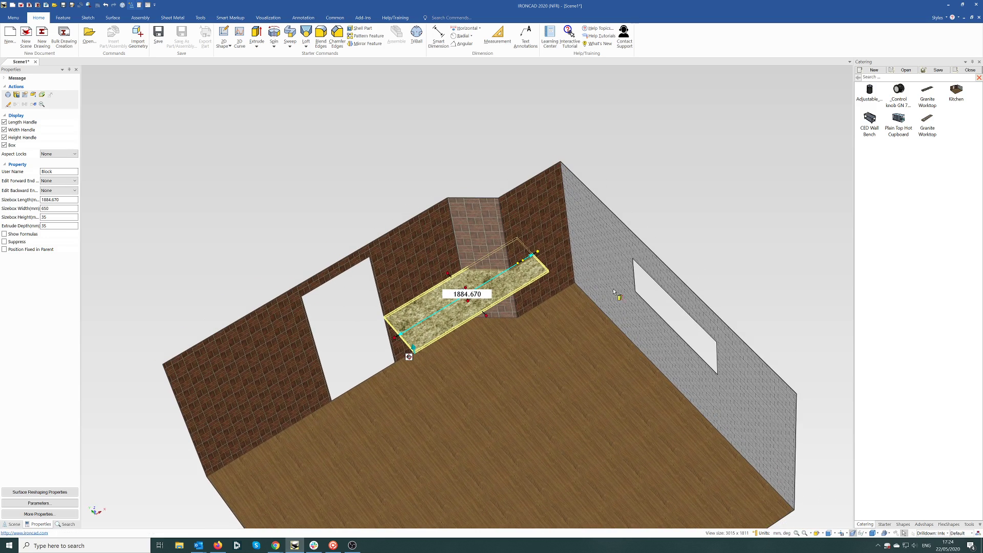
click(695, 173)
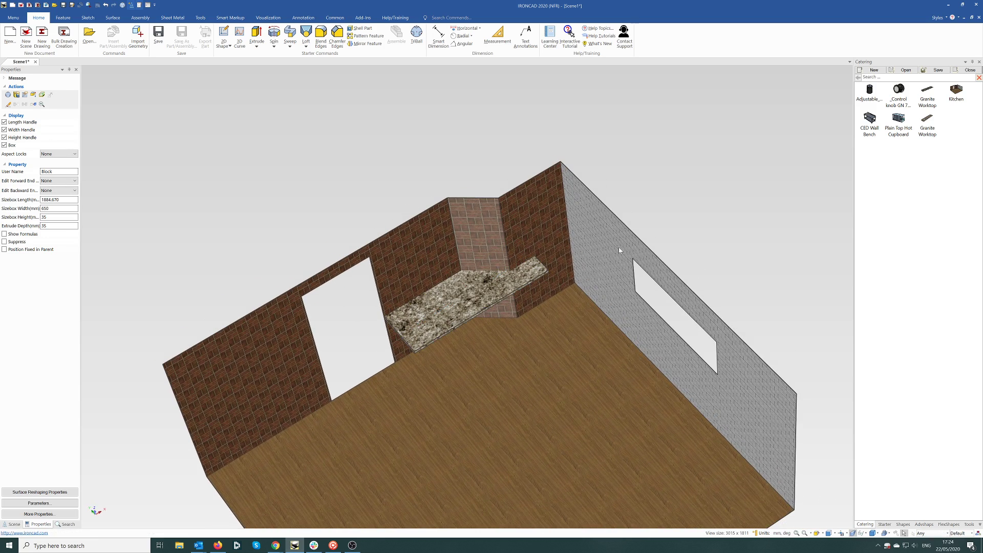
Place one copy of the worktop with the TriBall at the far base corner of the angled wall section.
click(472, 301)
key(F10)
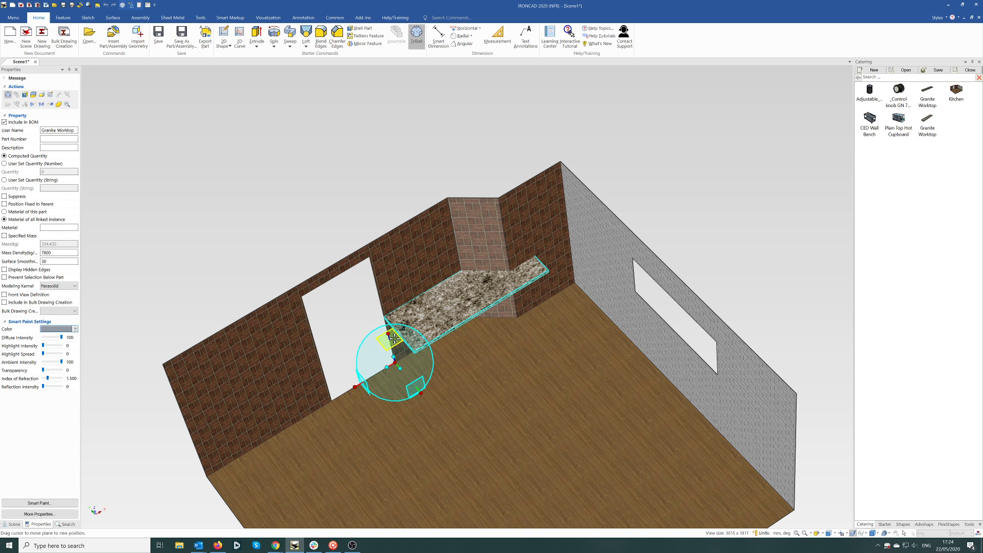
drag(399, 364, 521, 318)
right_drag(521, 318, 520, 318)
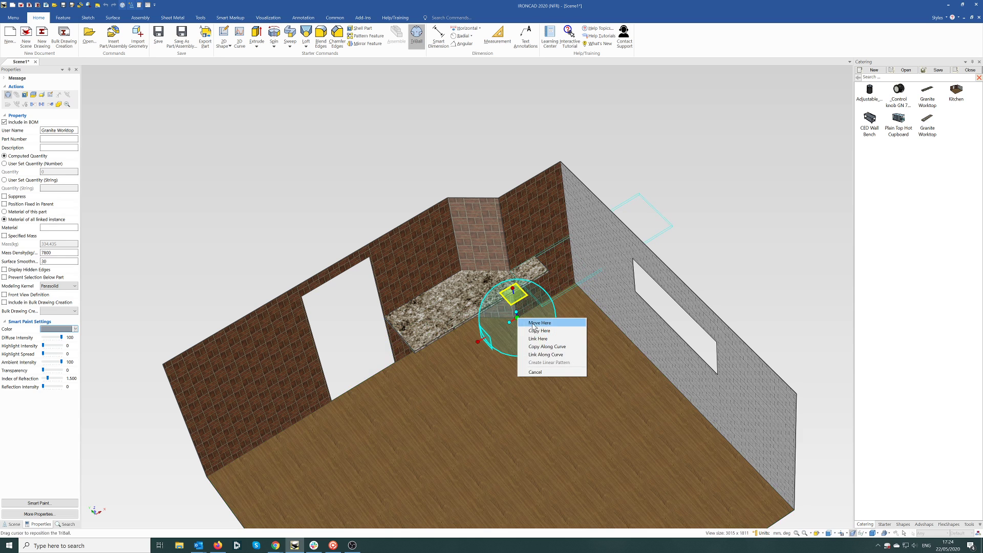
click(538, 348)
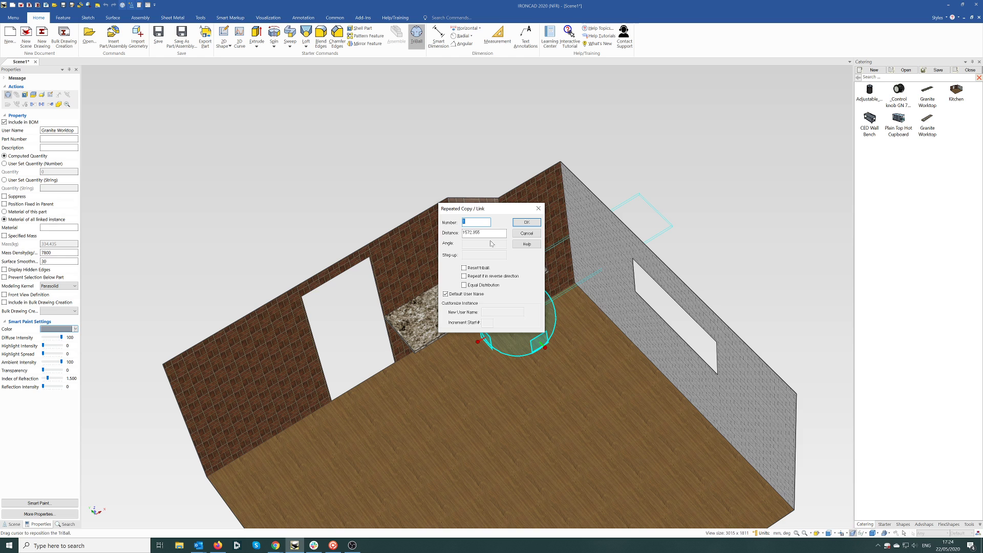
click(526, 222)
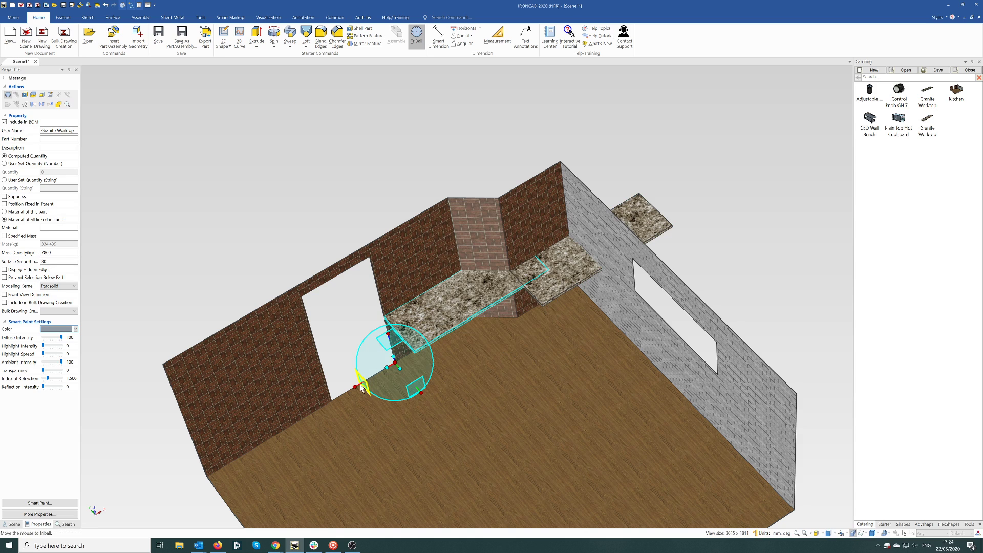
right_click(396, 364)
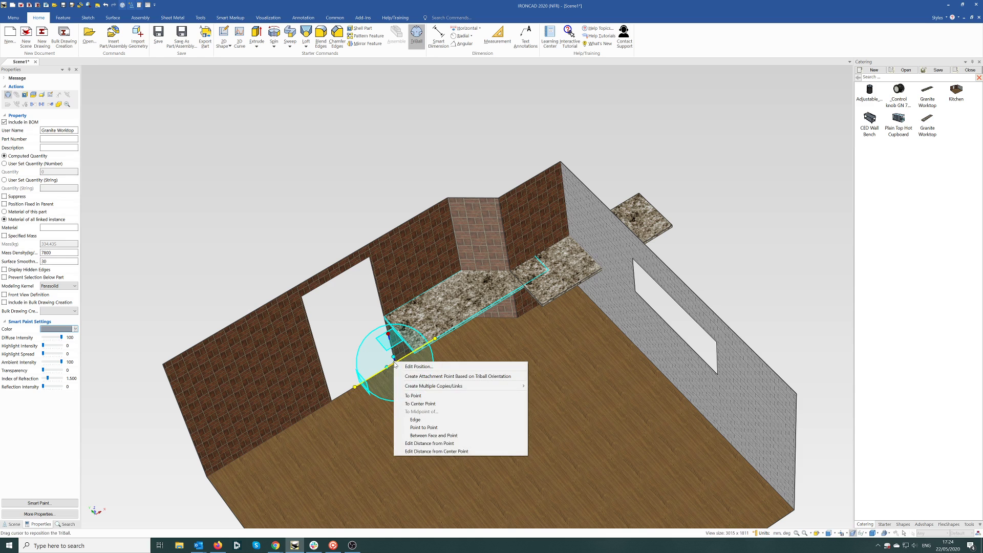
click(361, 388)
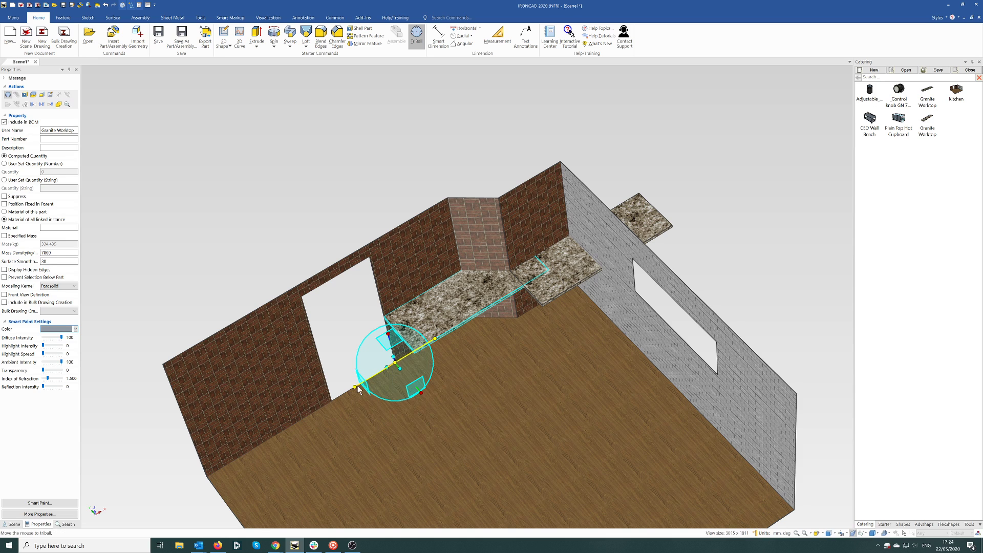
right_click(395, 364)
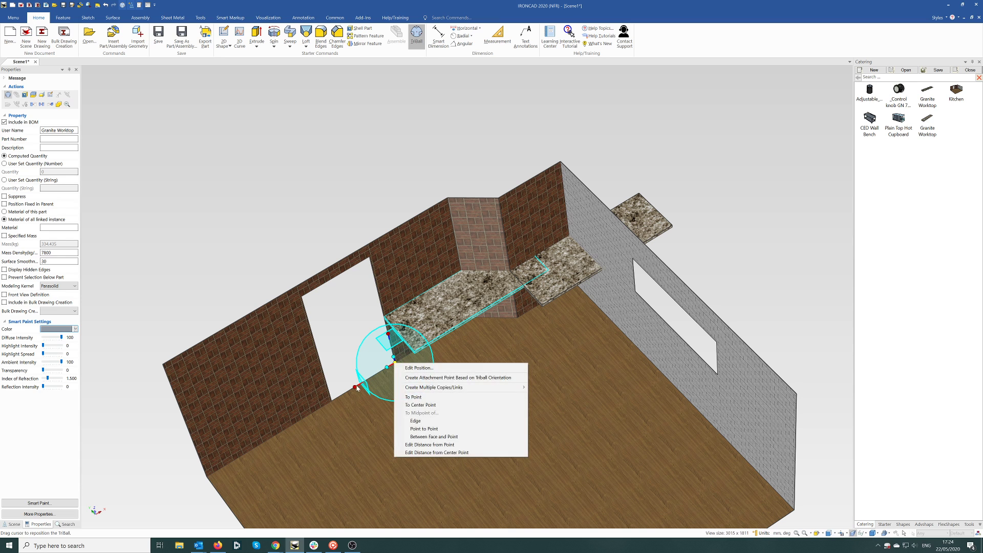
click(357, 388)
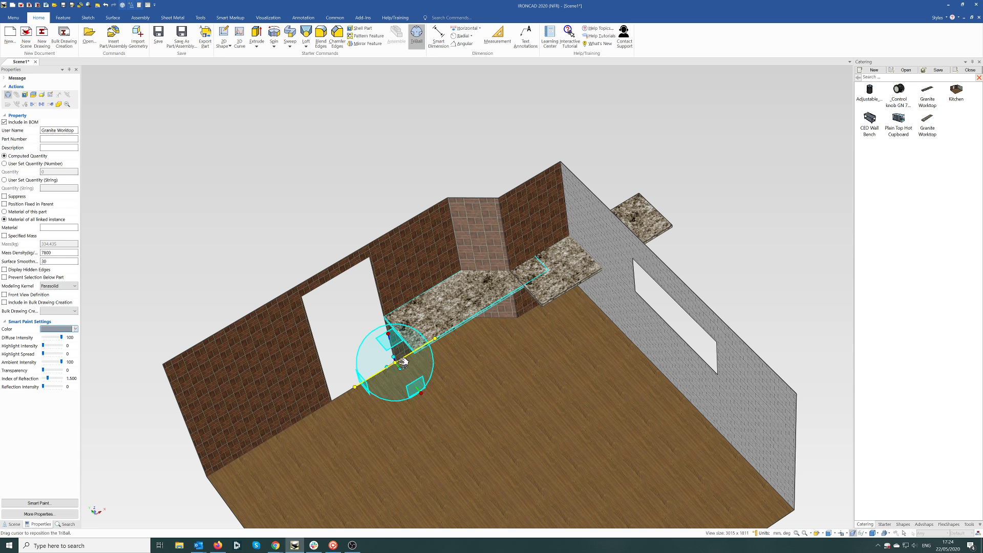
drag(402, 363, 467, 325)
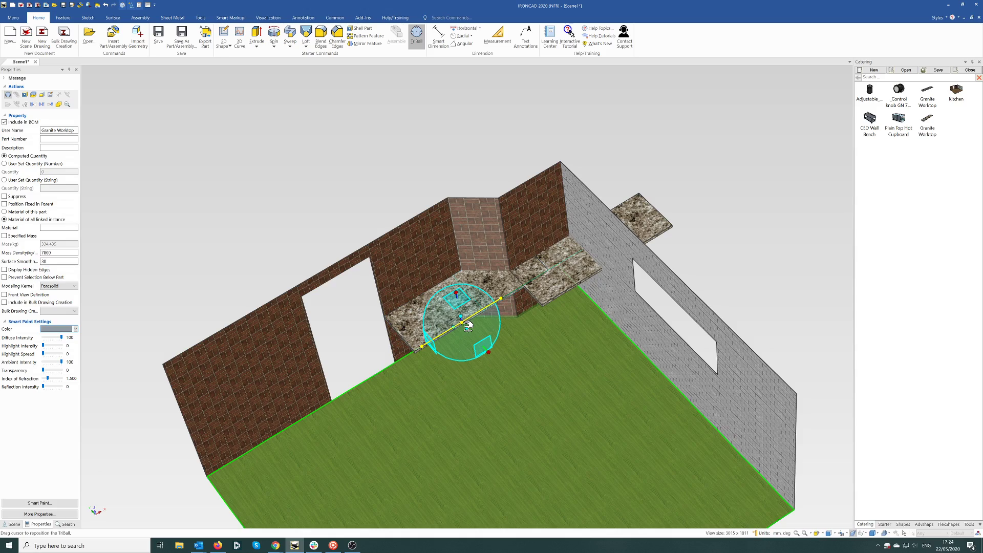
mouse_move(467, 325)
middle_down()
mouse_move(461, 338)
mouse_move(463, 295)
mouse_move(467, 340)
middle_up()
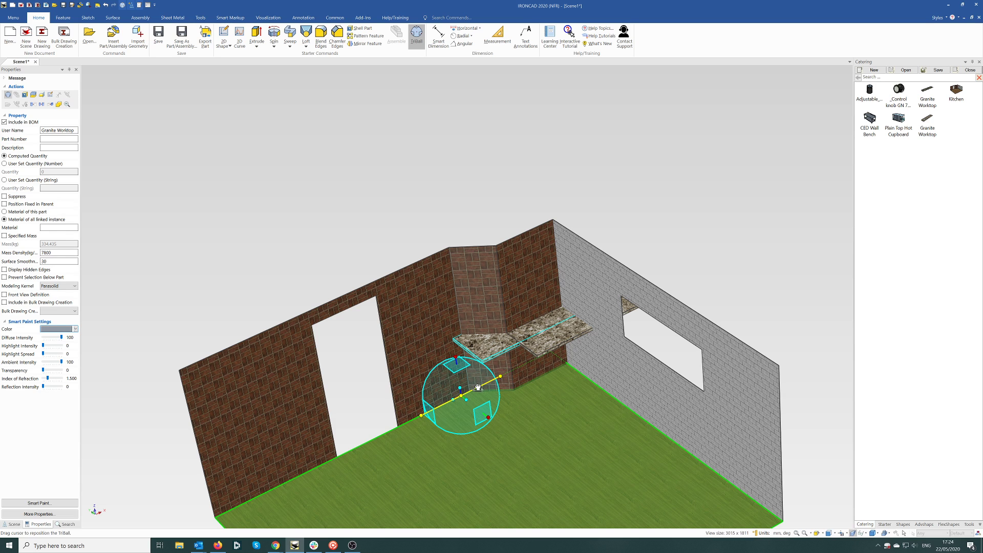
right_click(478, 387)
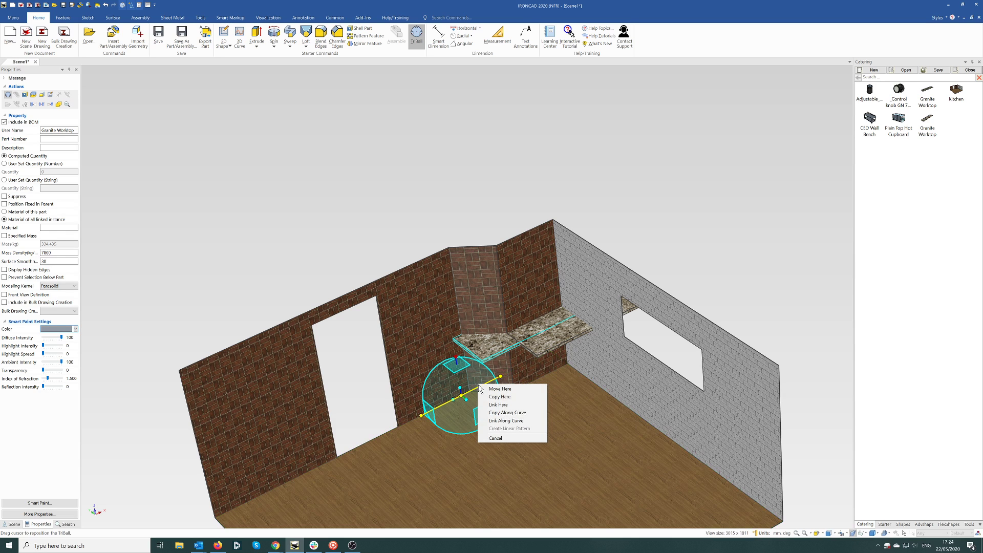
click(510, 438)
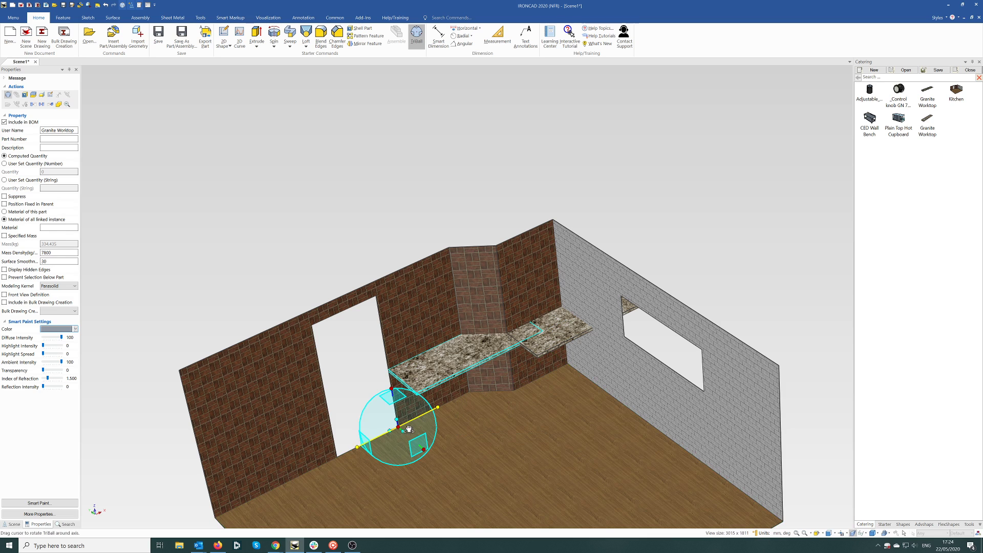
Place another single copy of the first worktop at the near base corner of the angled wall section.
drag(409, 429, 471, 390)
right_drag(470, 390, 471, 390)
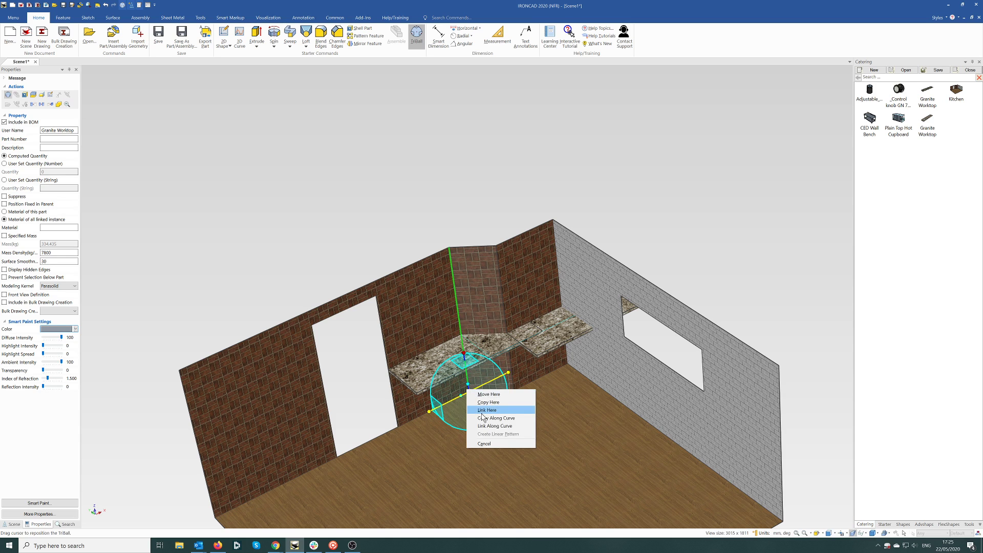
click(483, 405)
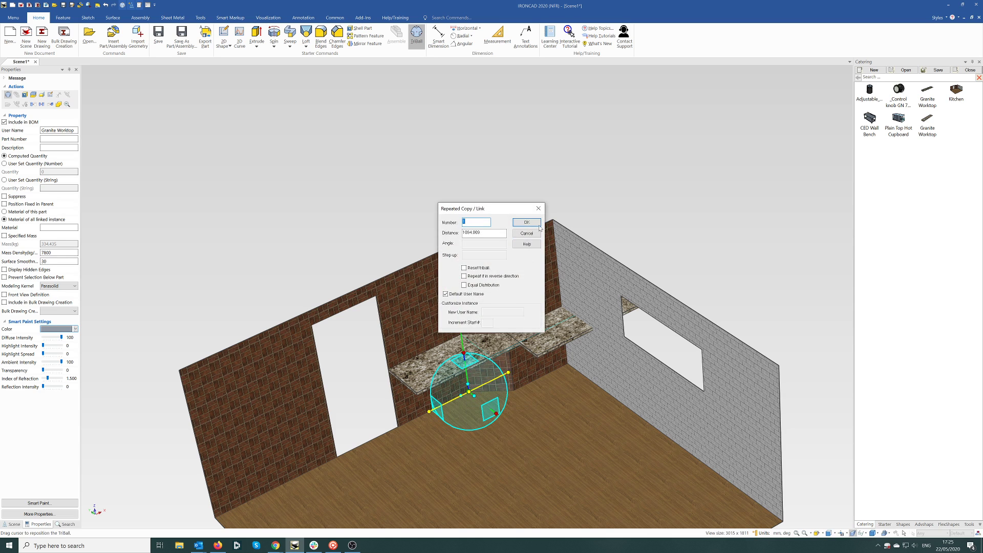
click(537, 227)
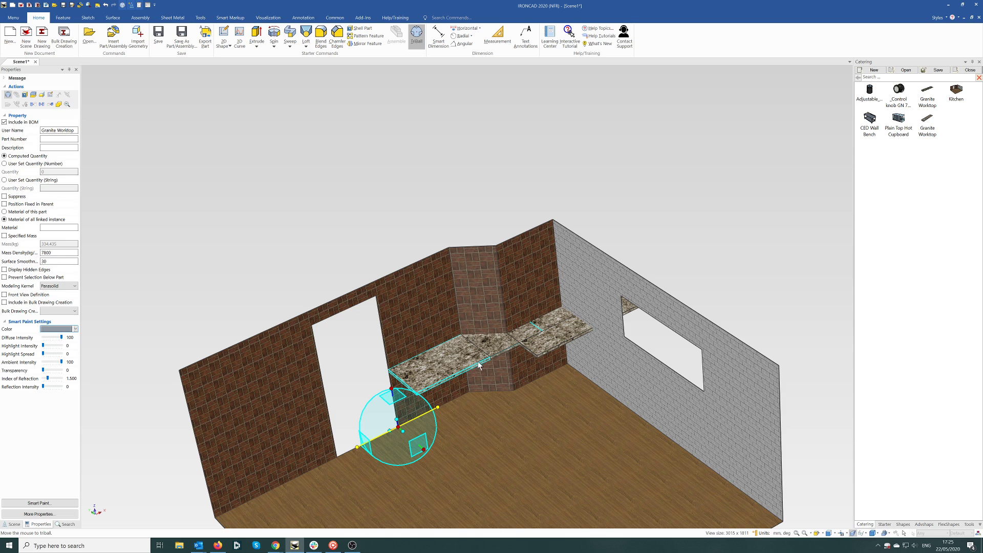
Rotate the middle worktop copy with the TriBall about its corner anchor to align it with the angled wall section.
scroll(459, 304, up, 3)
scroll(460, 304, up, 1)
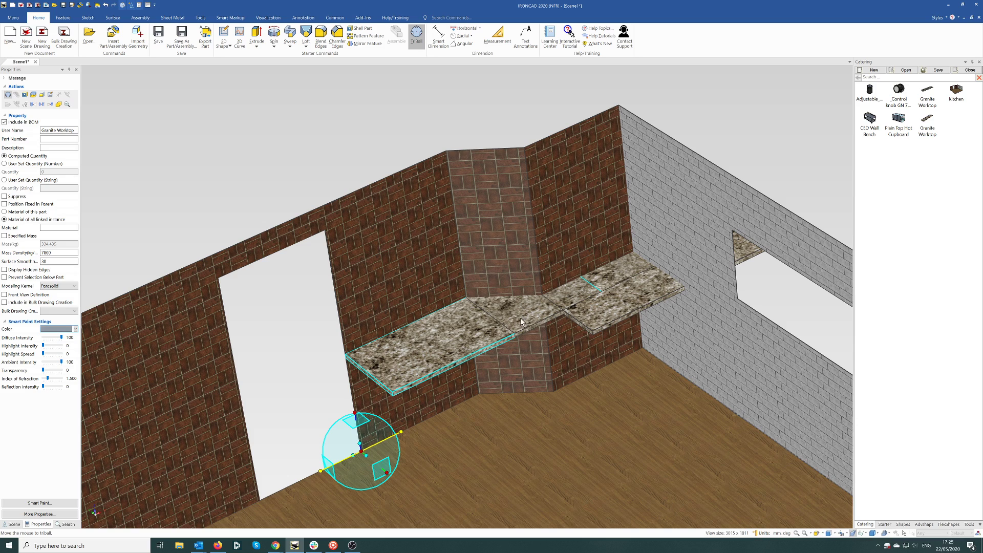
middle_drag(510, 206, 574, 149)
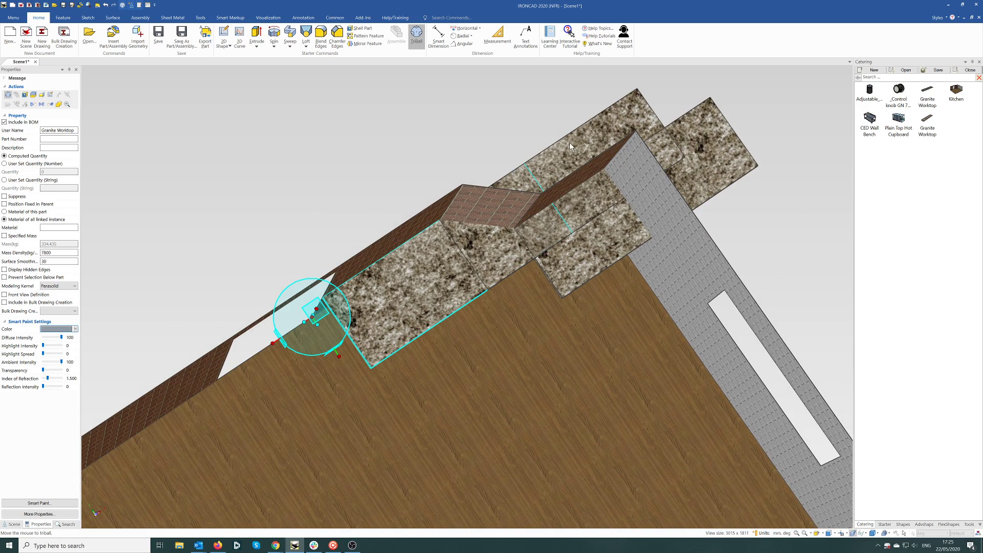
key(F10)
key(Escape)
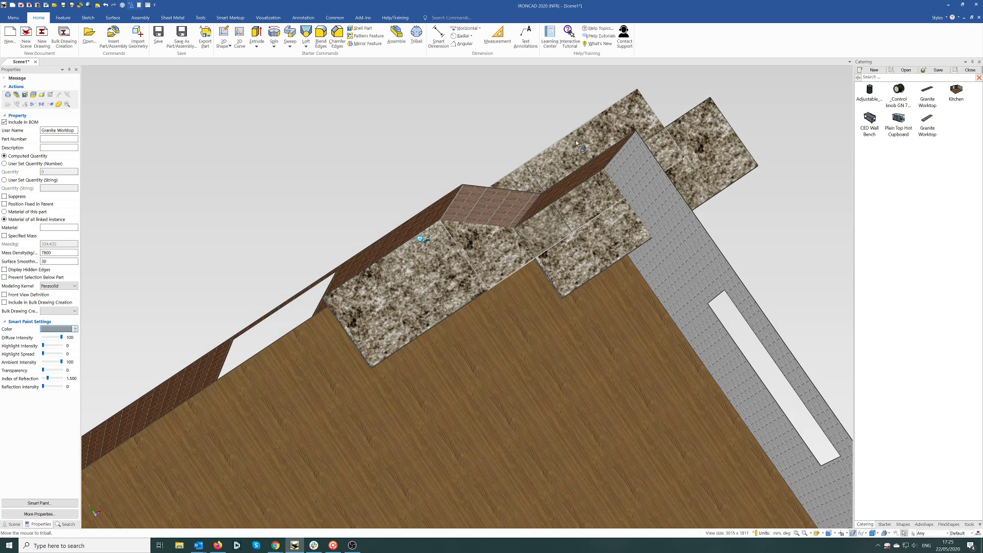
key(F10)
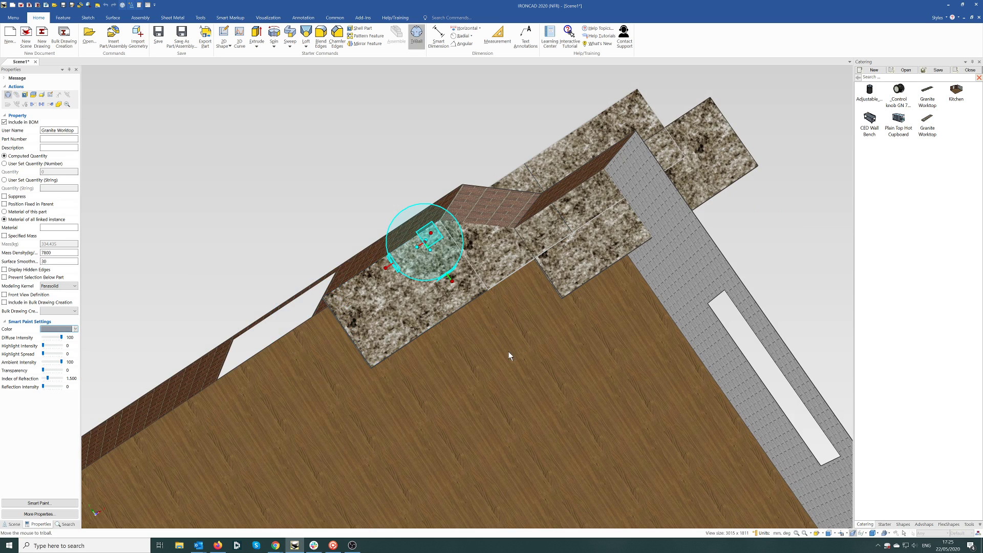
middle_drag(508, 351, 461, 330)
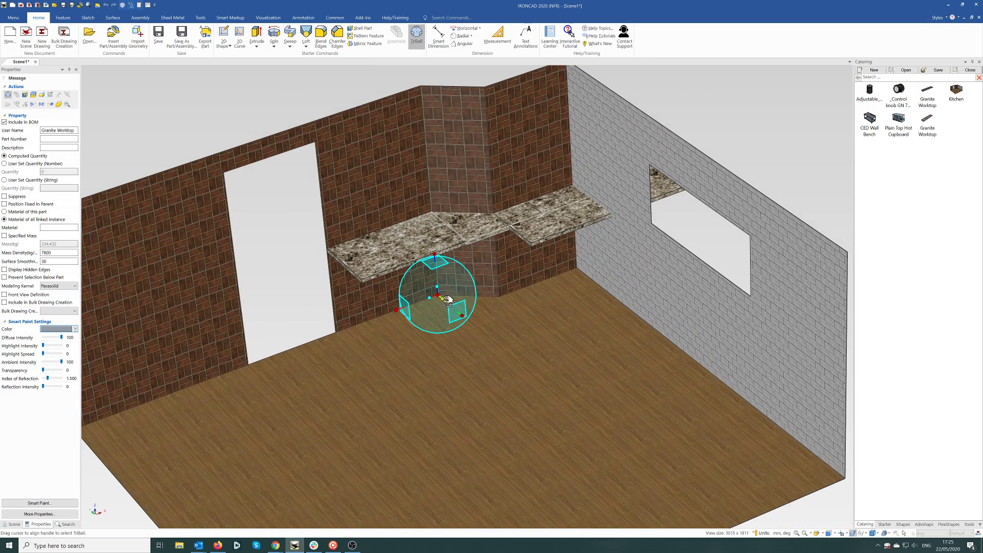
drag(447, 300, 458, 289)
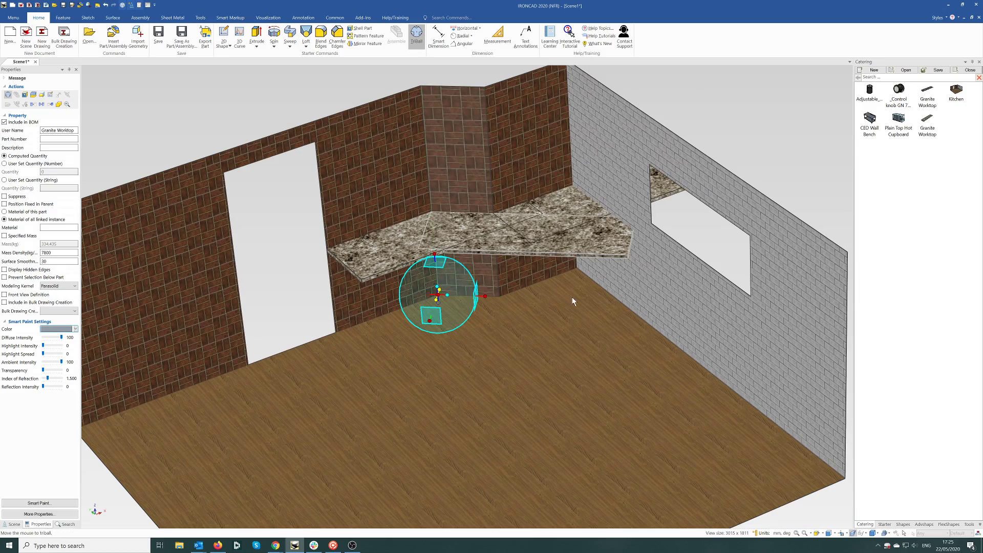
middle_drag(500, 281, 502, 309)
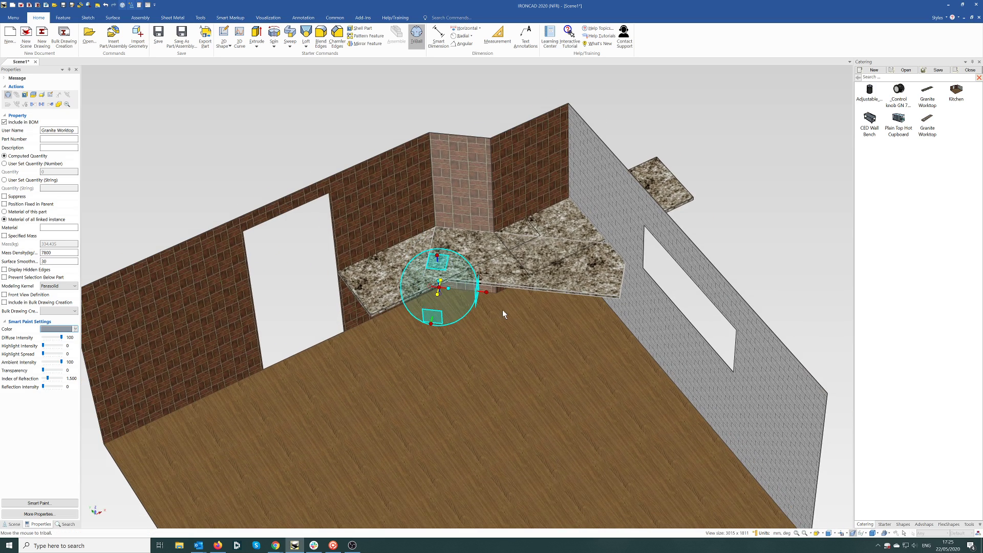
Slide the far worktop copy about 338 mm along the brick wall with the TriBall so it overlaps the angled worktop.
key(F10)
key(F10)
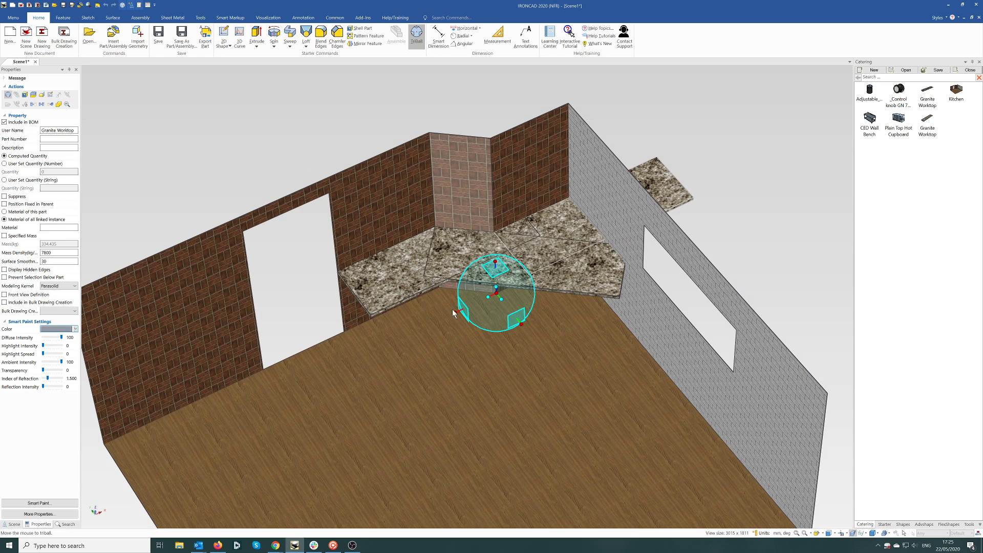
drag(456, 311, 619, 296)
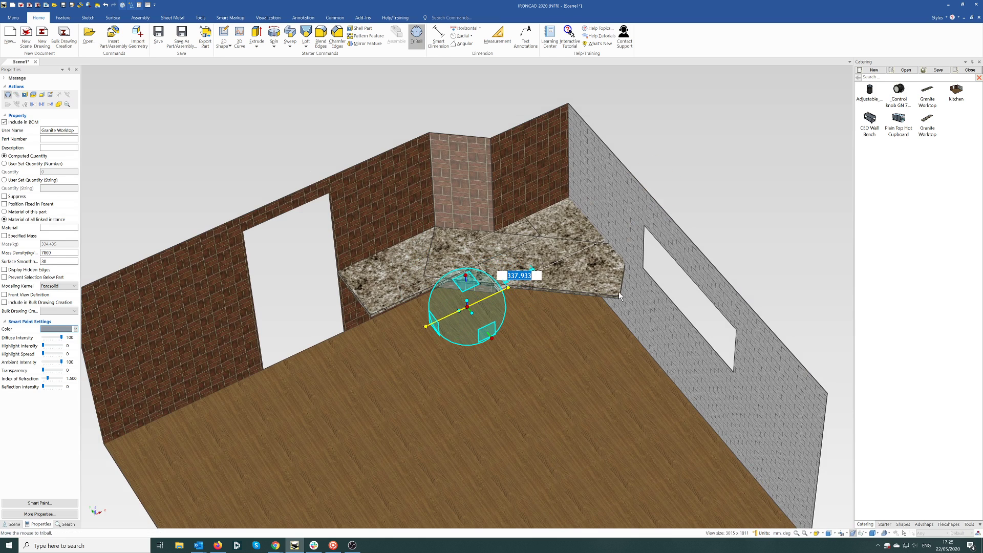
key(F10)
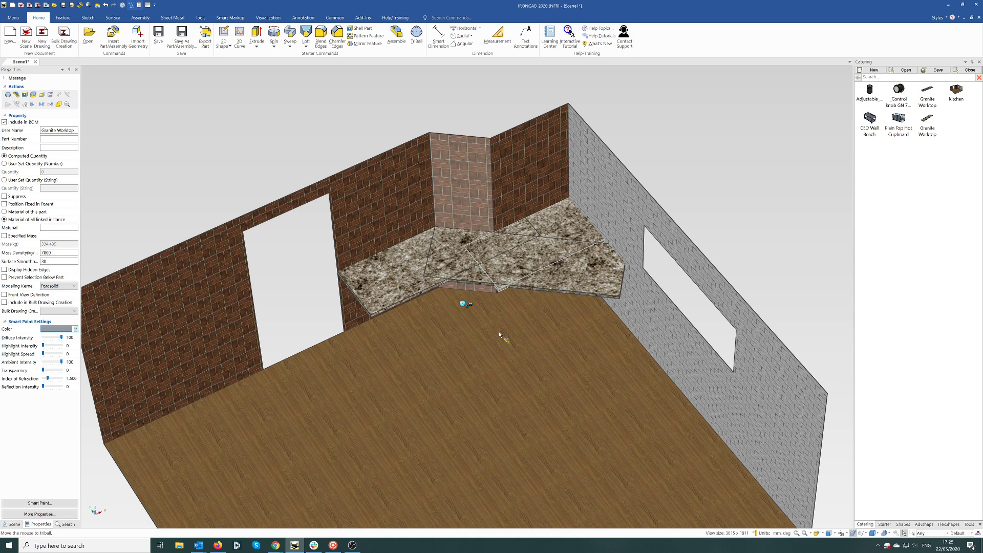
Edit the cross-section of the worktop beside the doorway, moving its two inner corners to the intersections with the angled worktop.
scroll(537, 353, down, 3)
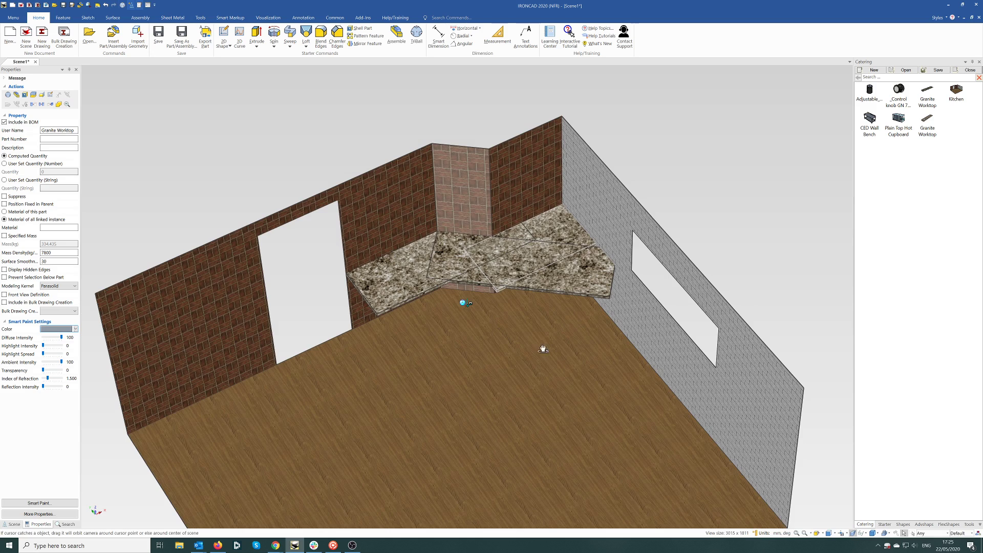
click(396, 285)
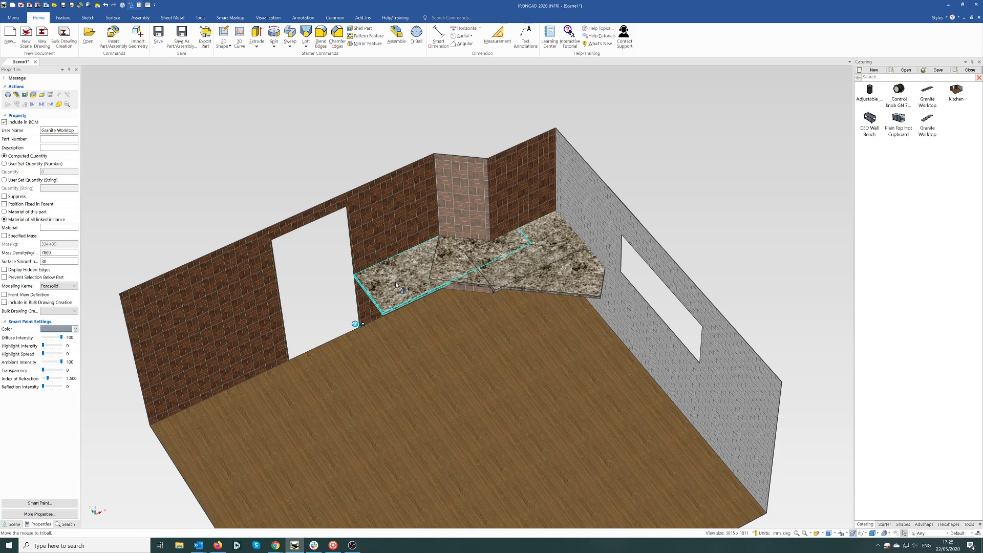
click(397, 286)
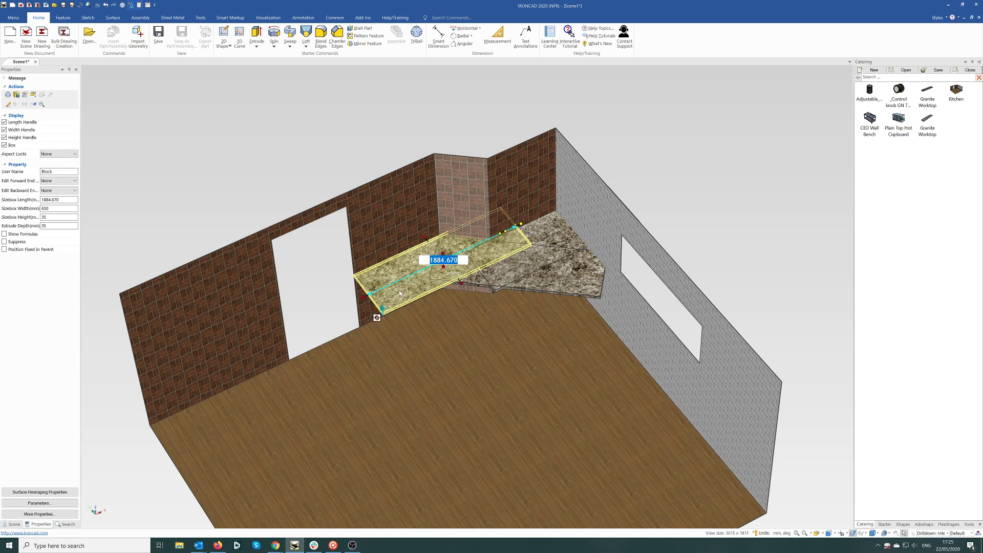
right_click(400, 291)
click(419, 306)
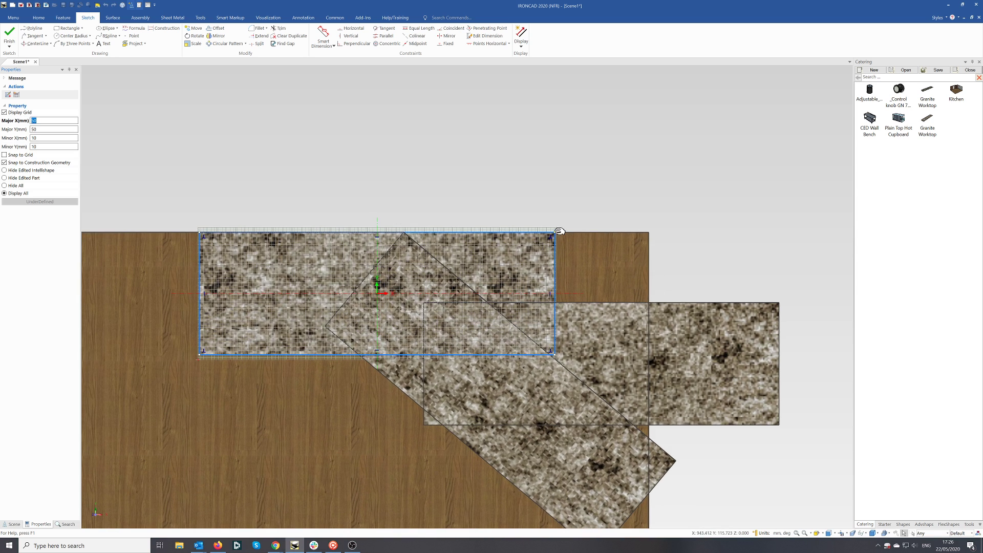
drag(553, 233, 404, 234)
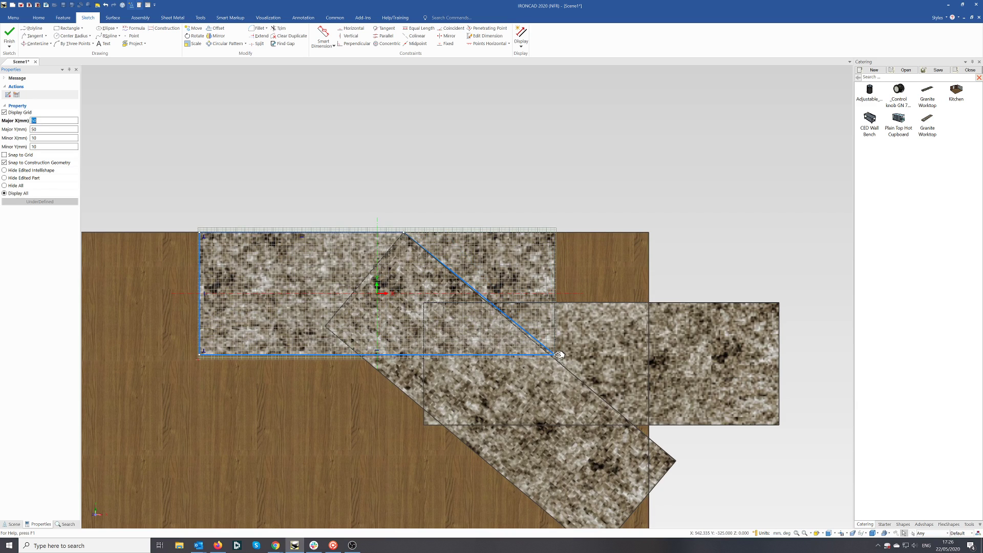
drag(558, 354, 359, 357)
Fillet the front corner nearest the doorway with a 150 mm radius and finish the cross-section sketch.
click(258, 28)
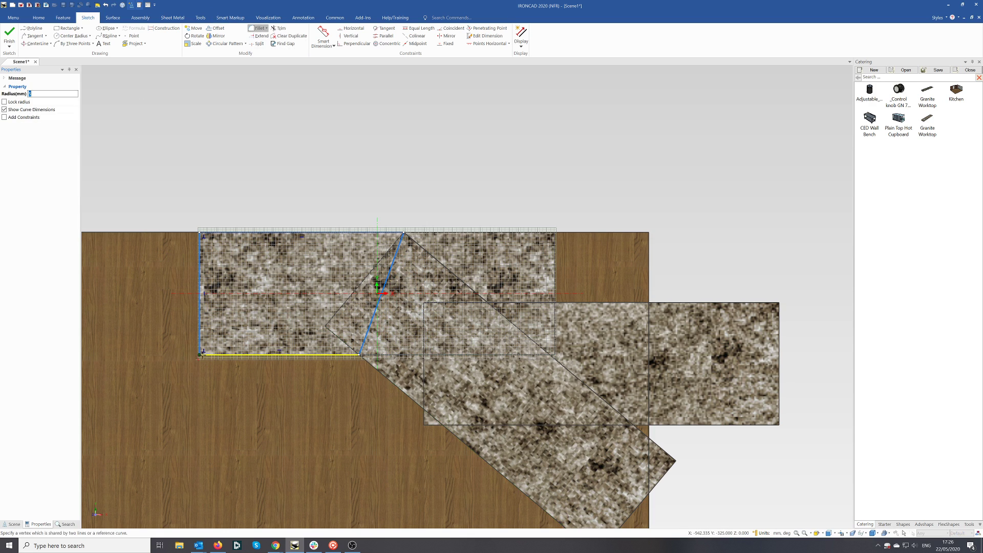
click(199, 354)
right_click(222, 336)
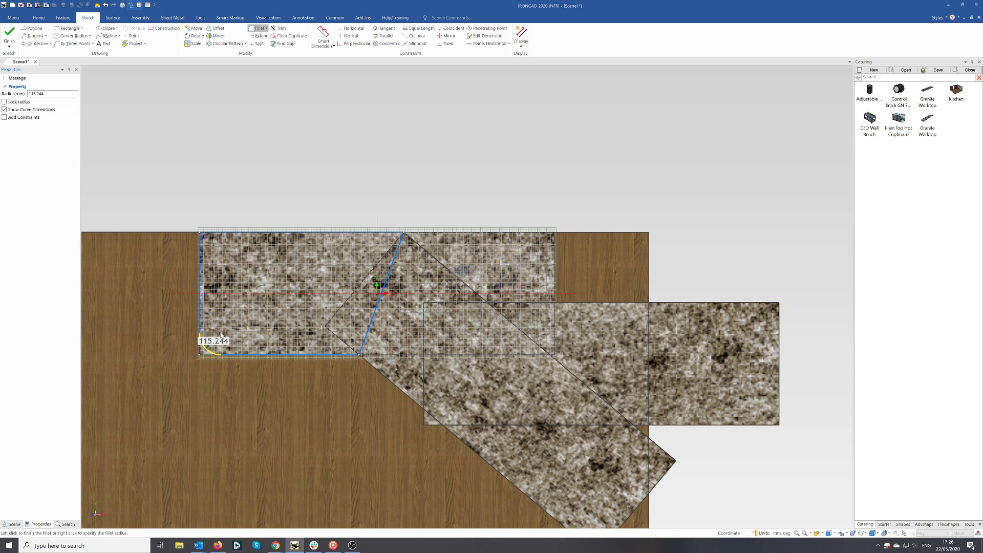
text(150)
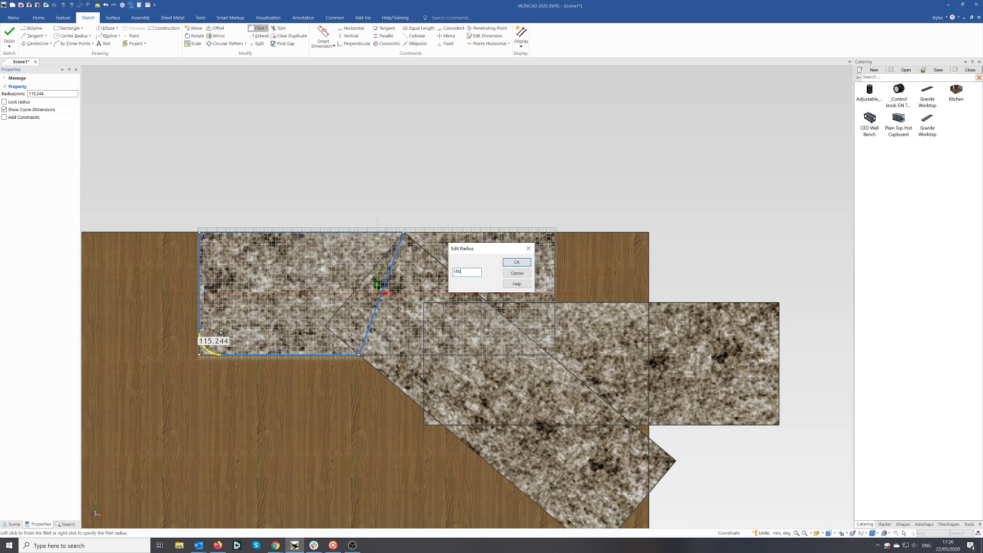
key(Return)
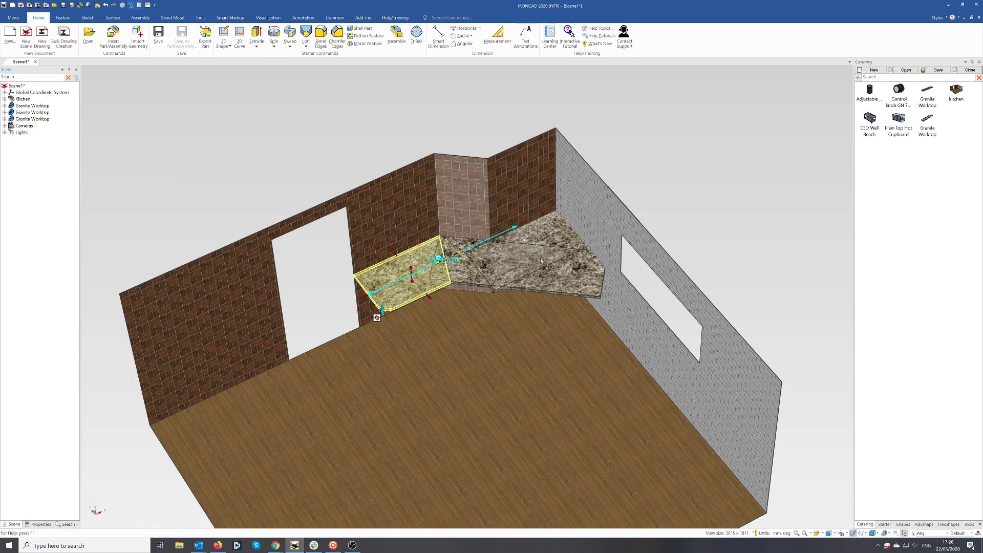
Edit the middle worktop's cross-section, moving its corners to meet both neighbouring worktops along mitred joints, and finish the sketch.
right_click(478, 279)
key(Escape)
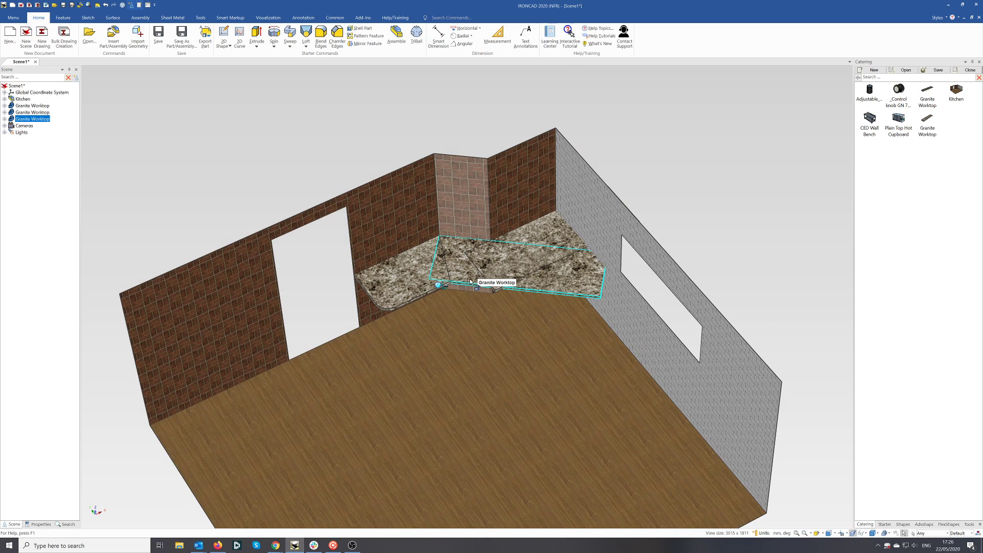
click(470, 281)
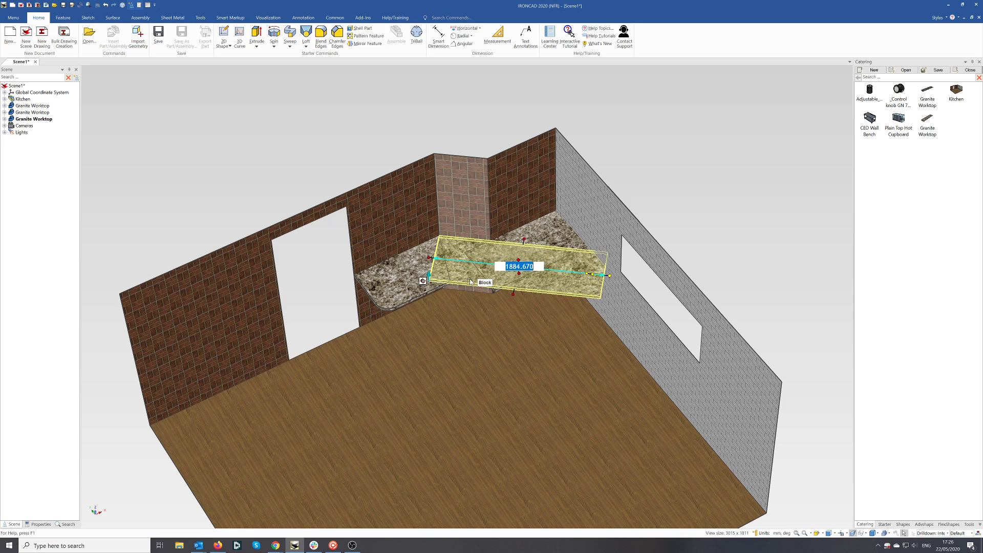
right_click(470, 281)
click(493, 295)
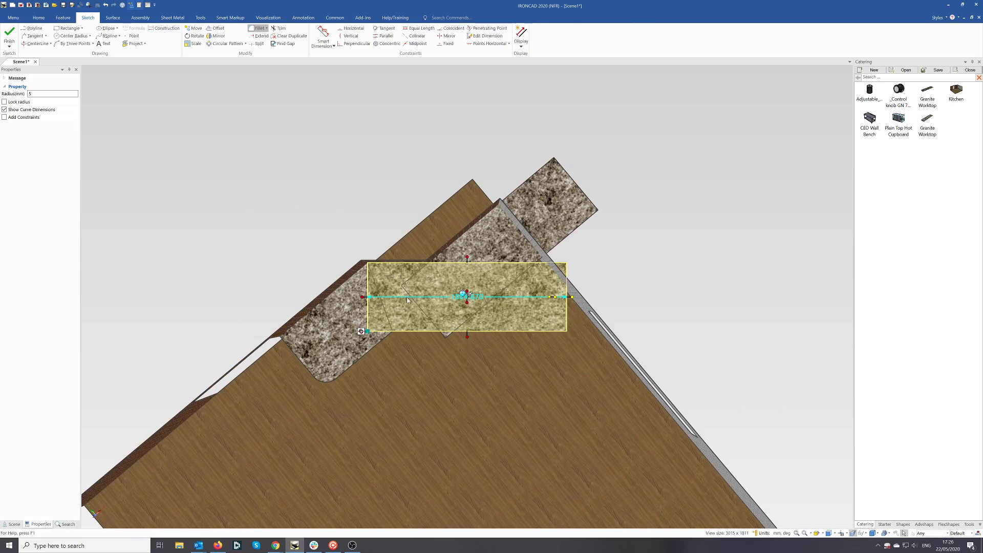
scroll(604, 304, up, 5)
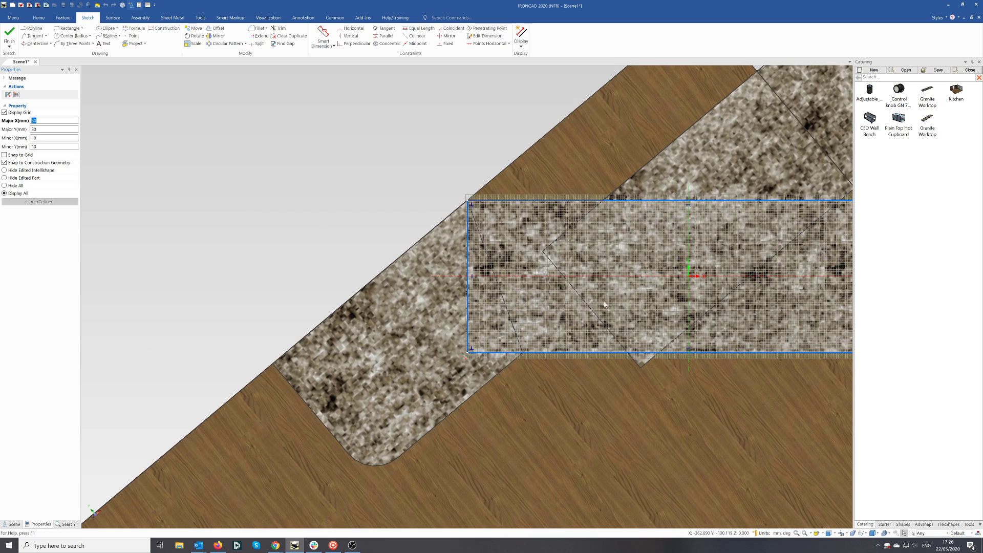
scroll(604, 304, down, 2)
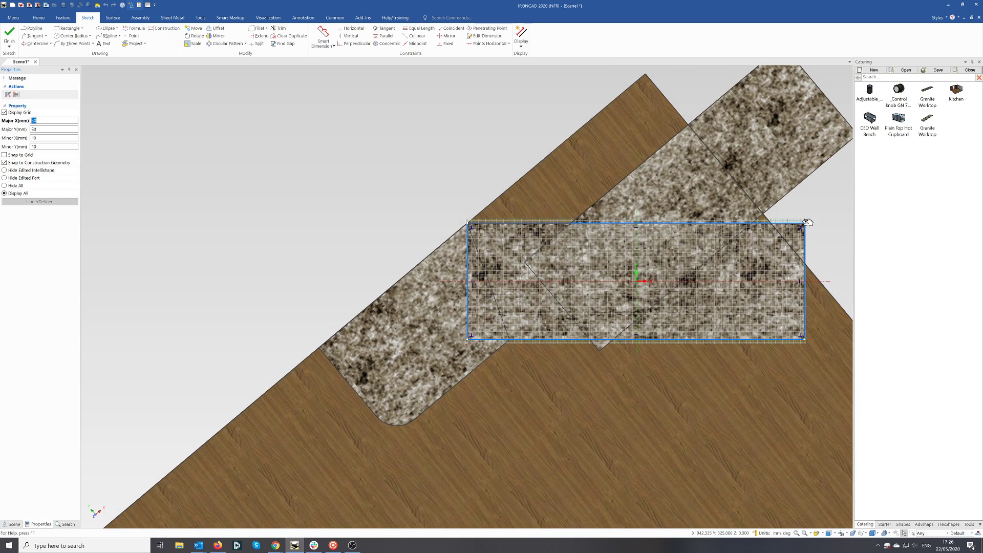
drag(808, 224, 614, 339)
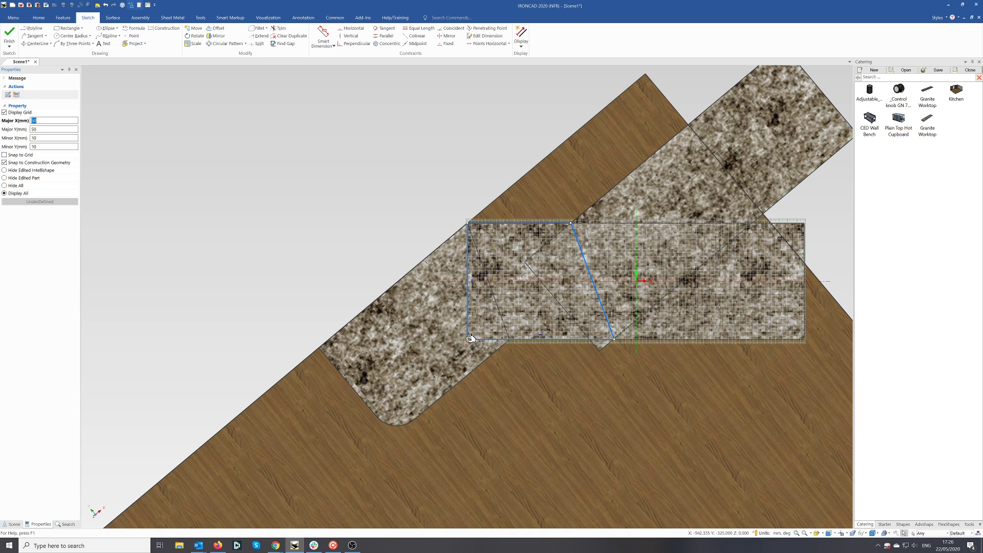
drag(467, 339, 509, 339)
click(17, 31)
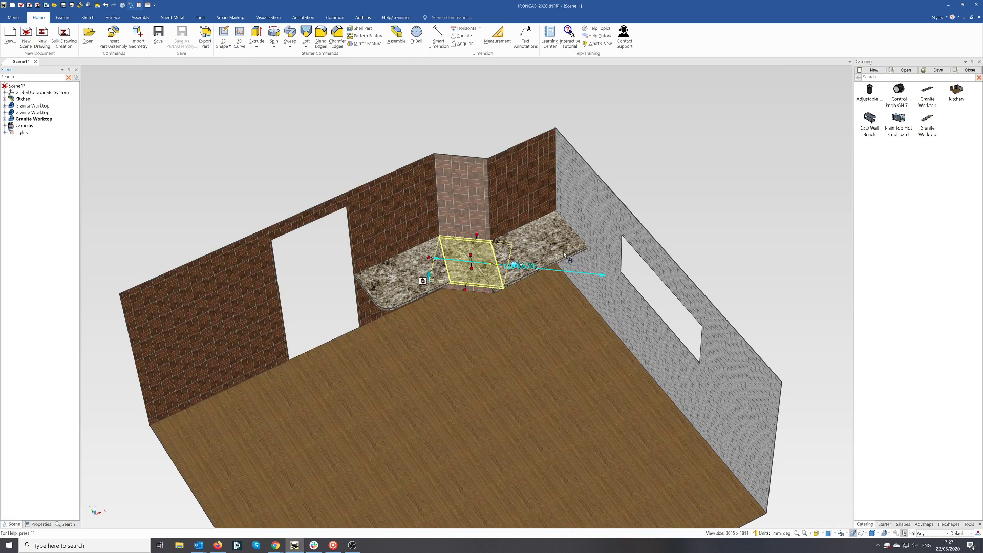
Shorten the far worktop from its outer end to the grey wall, to a length of about 1194 mm.
click(561, 250)
click(545, 256)
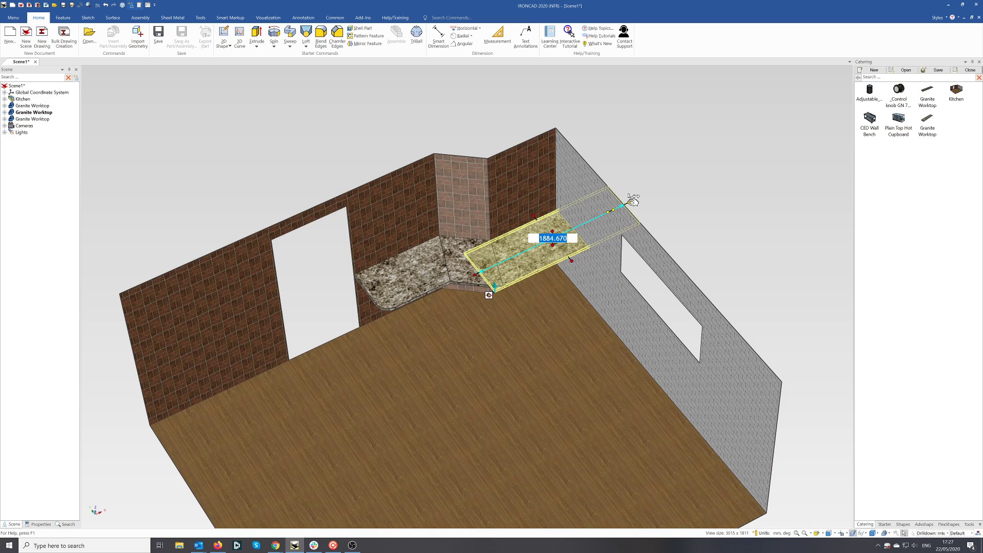
drag(630, 204, 600, 226)
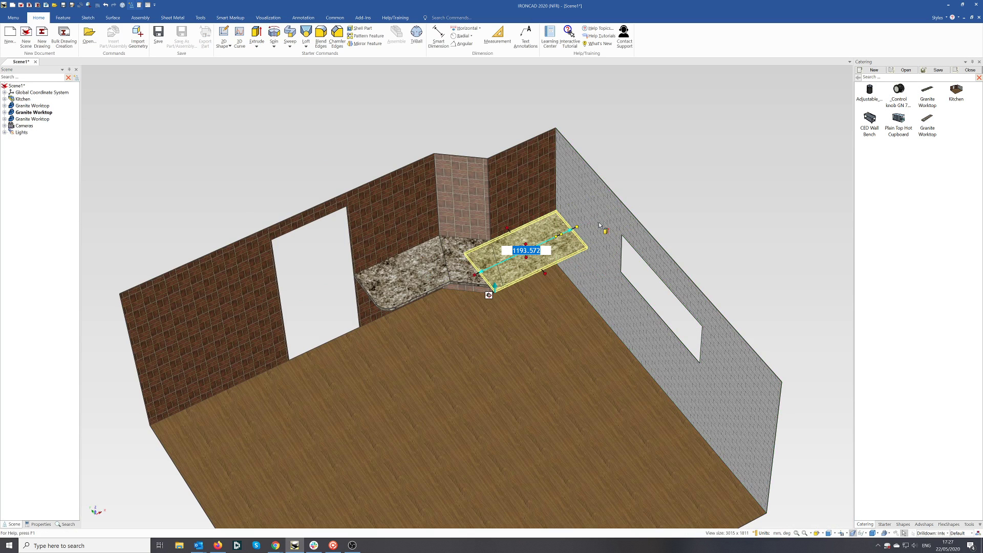
Edit the far worktop's cross-section, moving its two inner corners onto the mitre line with the middle worktop, and finish the sketch.
right_click(523, 272)
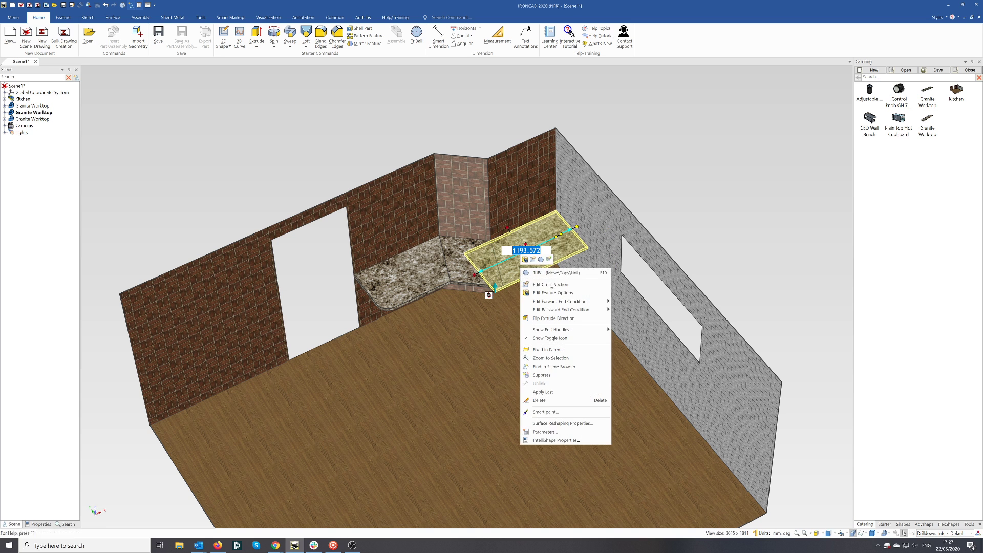
click(553, 286)
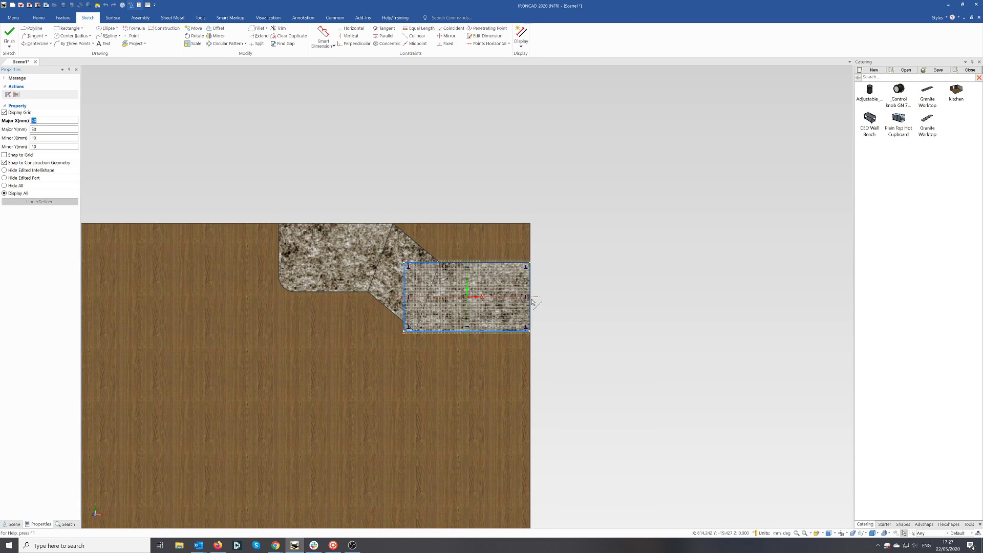
scroll(434, 311, up, 3)
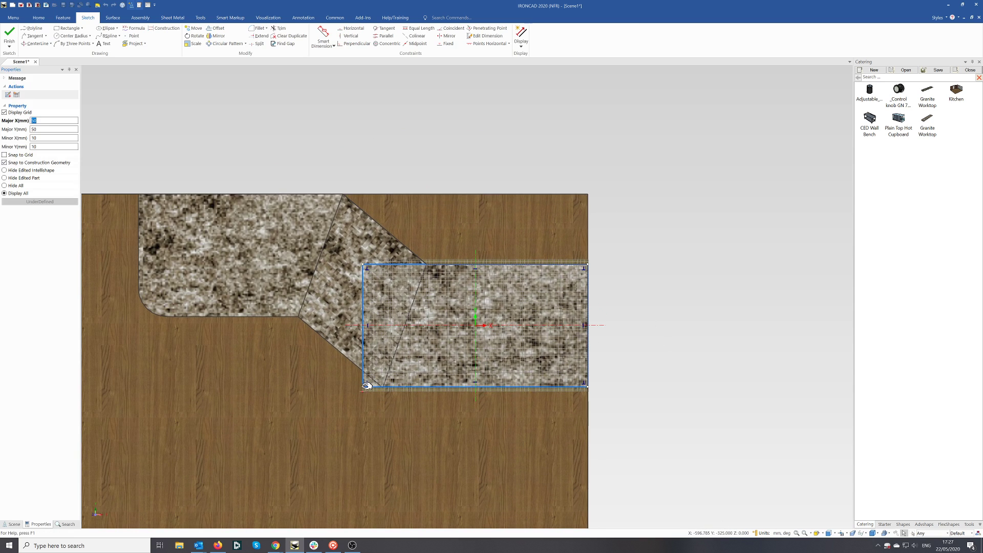
drag(364, 387, 383, 388)
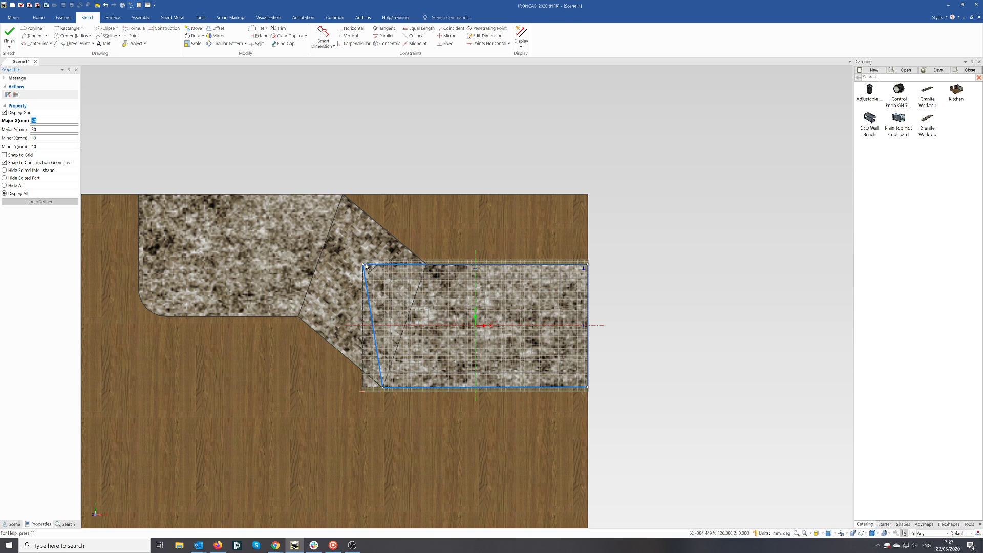
drag(366, 266, 426, 263)
click(11, 33)
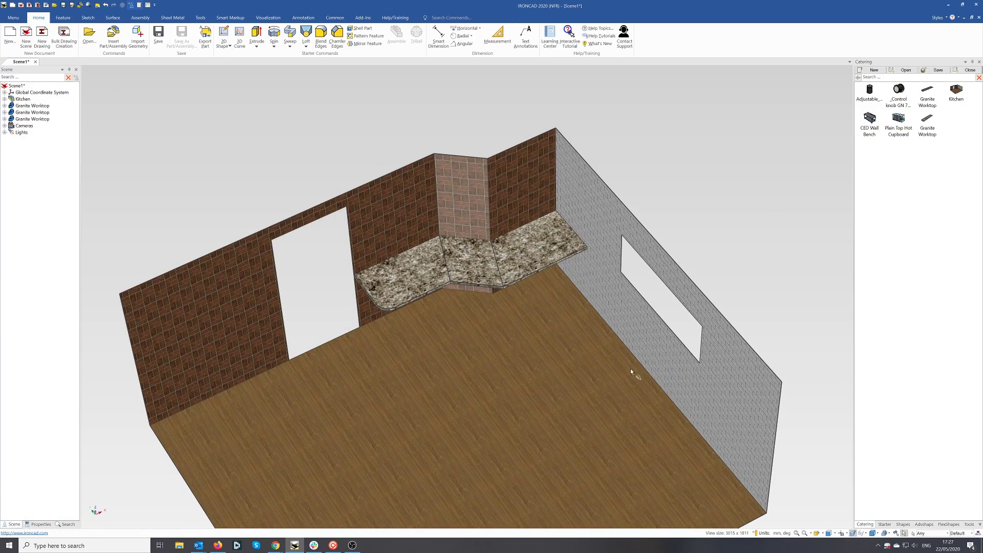
Add a CED Wall Bench from the Catering catalog and move it with the TriBall to the base of the grey wall.
middle_drag(631, 368, 630, 327)
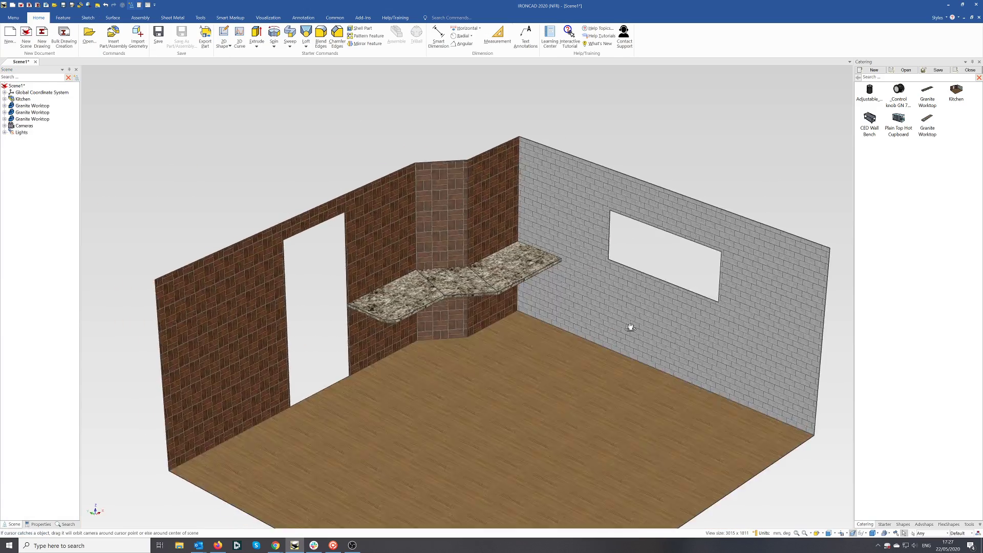
scroll(575, 371, down, 4)
middle_drag(463, 362, 296, 346)
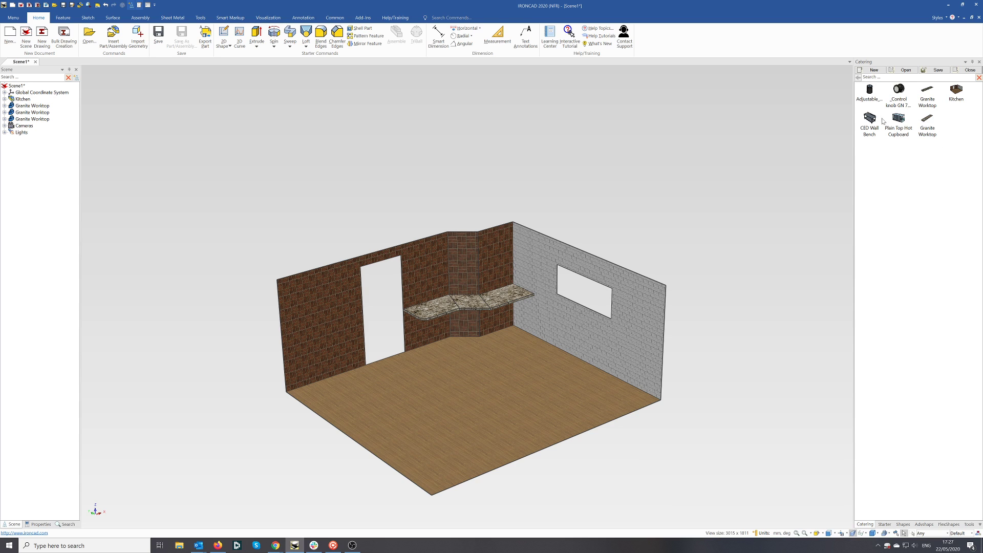
drag(874, 121, 508, 356)
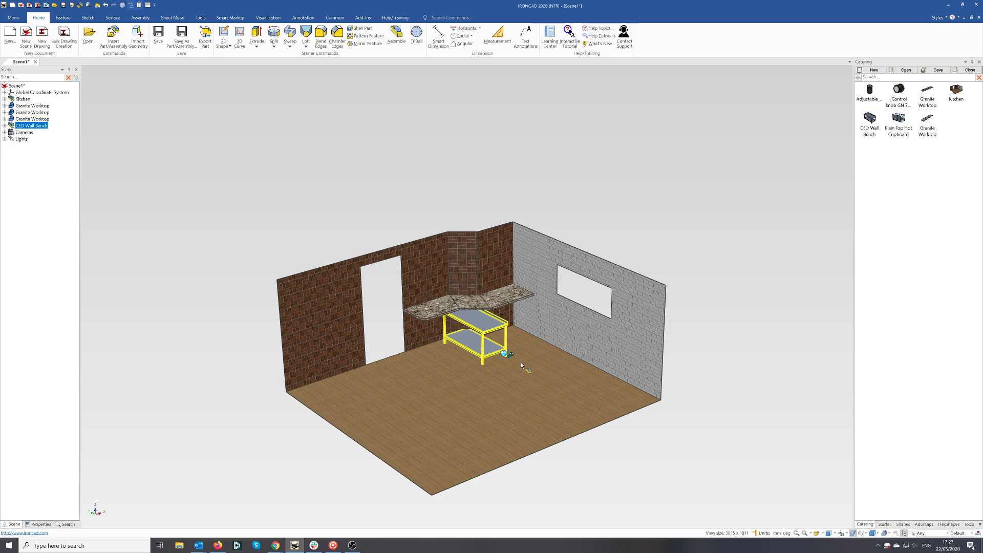
key(F10)
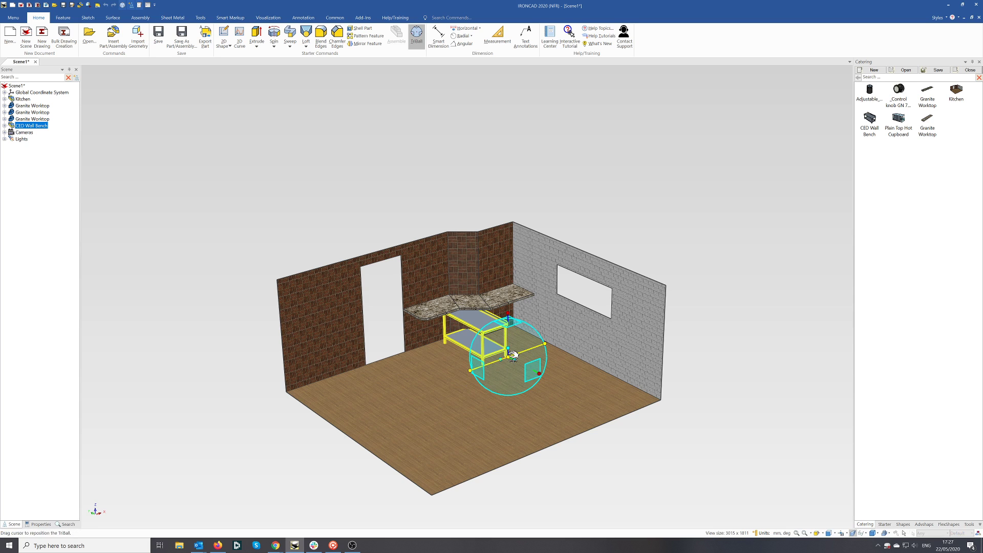
drag(512, 358, 548, 342)
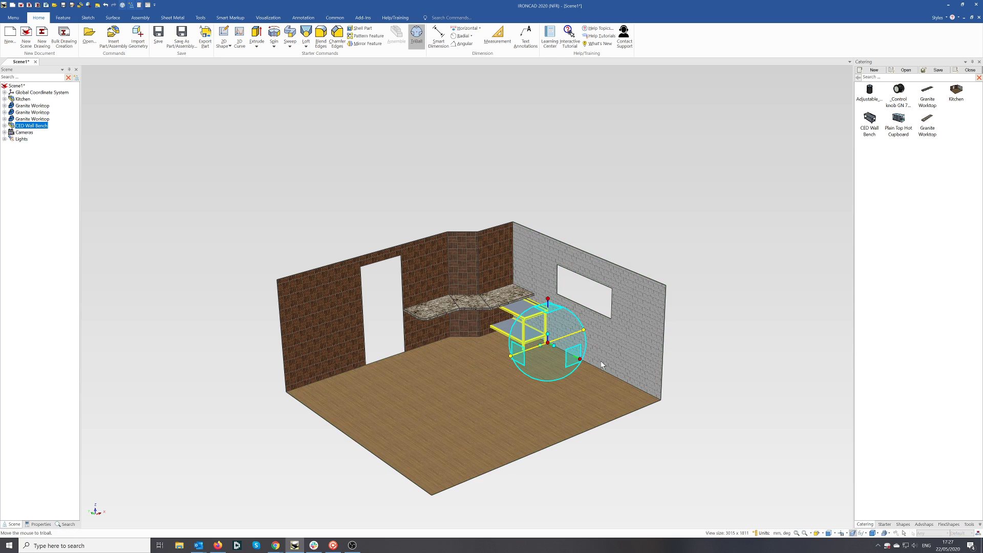
Slide the wall bench about 937 mm along the grey wall with the TriBall, towards the window, and deselect it.
middle_drag(581, 364, 574, 351)
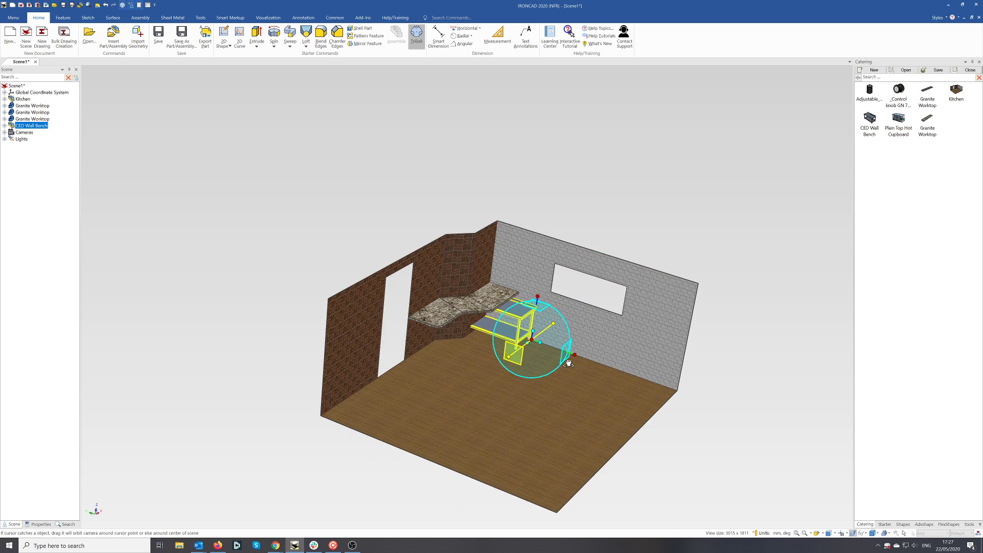
drag(574, 351, 611, 366)
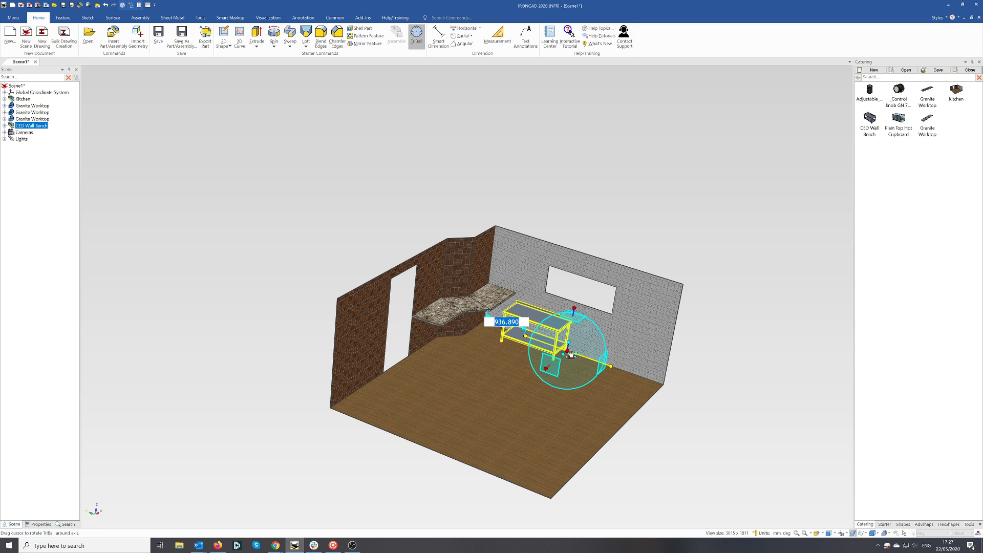
key(Escape)
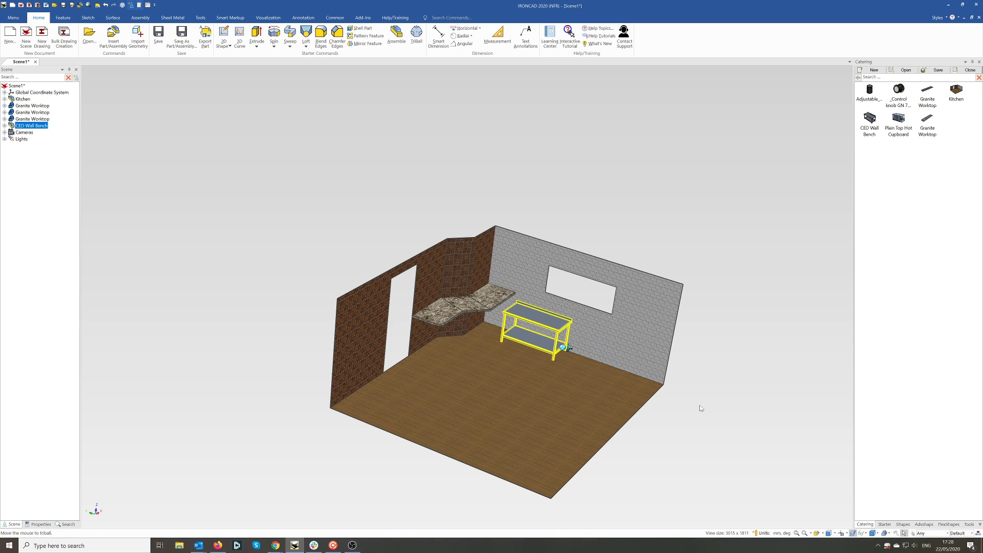
click(686, 406)
middle_drag(577, 390, 556, 393)
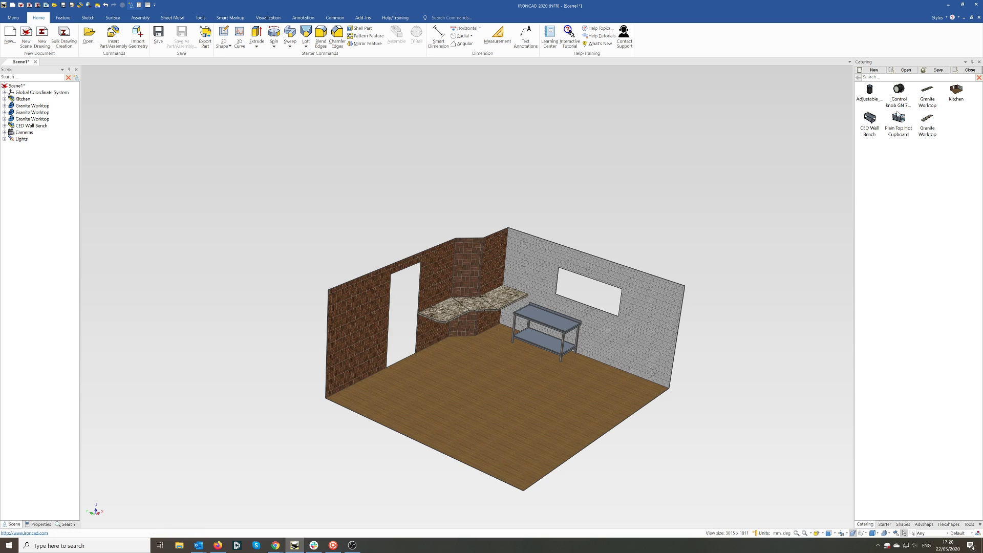
Add a Plain Top Hot Cupboard from the Catering catalog and move it with the TriBall back to the grey wall.
drag(904, 119, 562, 413)
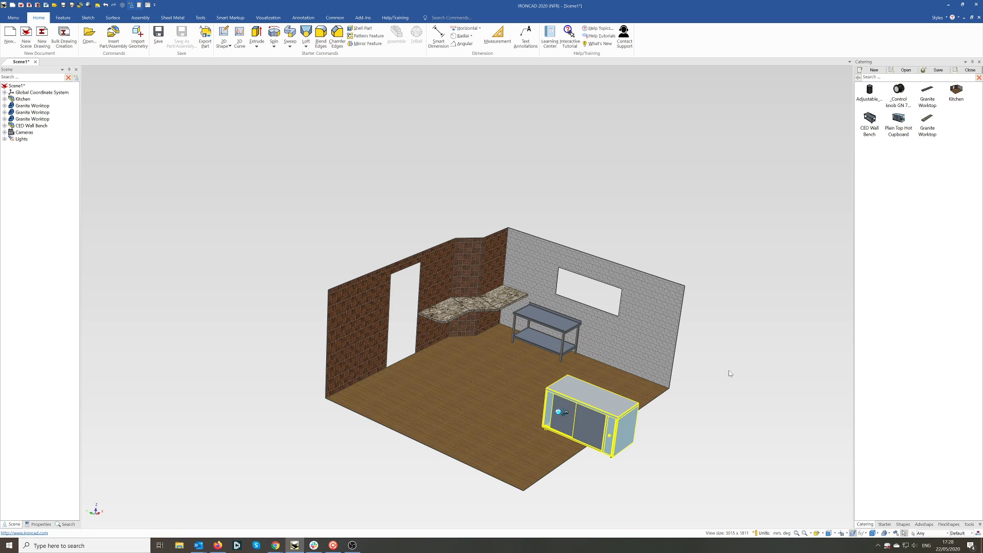
key(F10)
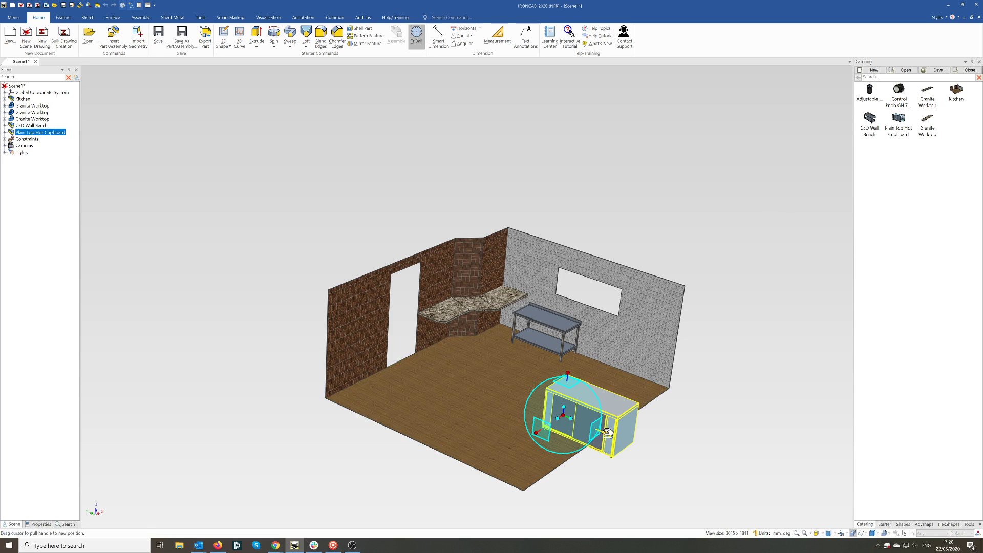
click(539, 435)
drag(566, 417, 637, 389)
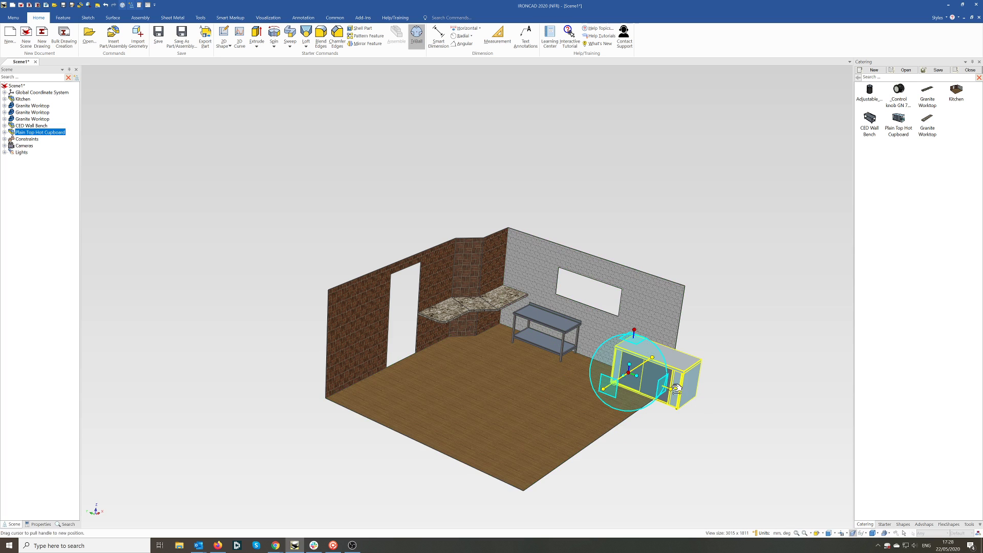
Slide the hot cupboard about 1027 mm along the grey wall with the TriBall, up against the wall bench, and deselect it.
click(671, 390)
drag(672, 390, 625, 370)
mouse_move(530, 463)
middle_down()
mouse_move(581, 435)
mouse_move(544, 454)
middle_up()
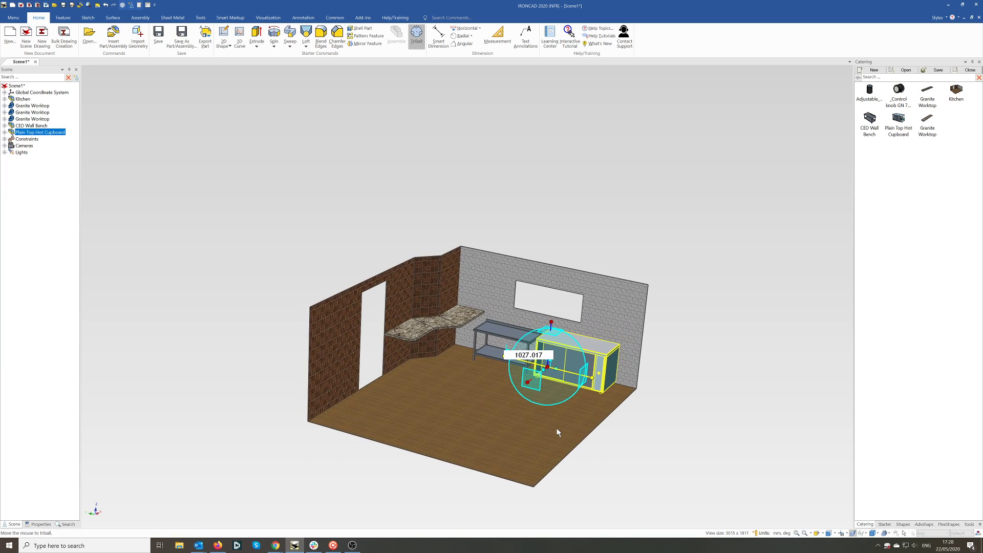
click(573, 444)
click(616, 436)
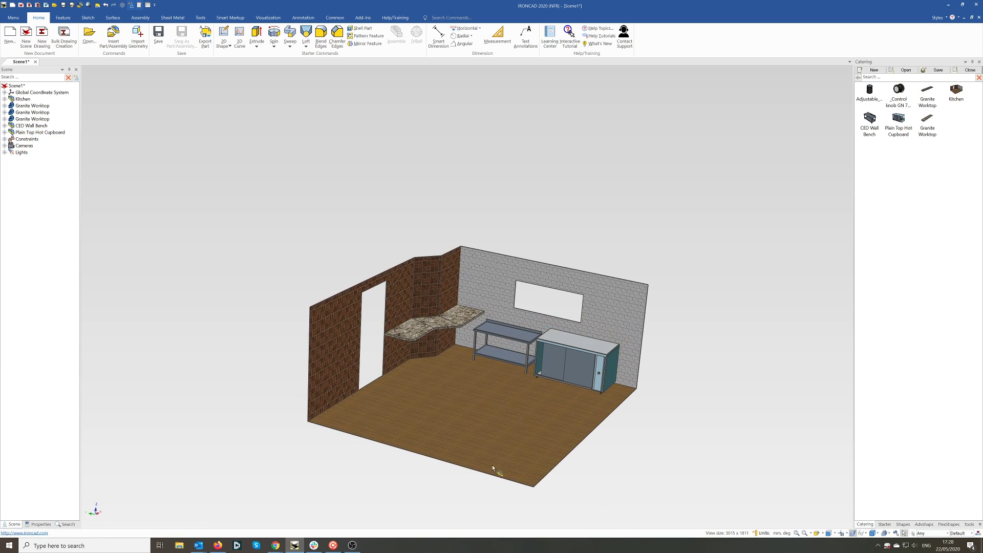
Add a Block from the Starter catalog to the open kitchen floor as a separate part, resized to 500 units.
middle_drag(558, 448, 487, 362)
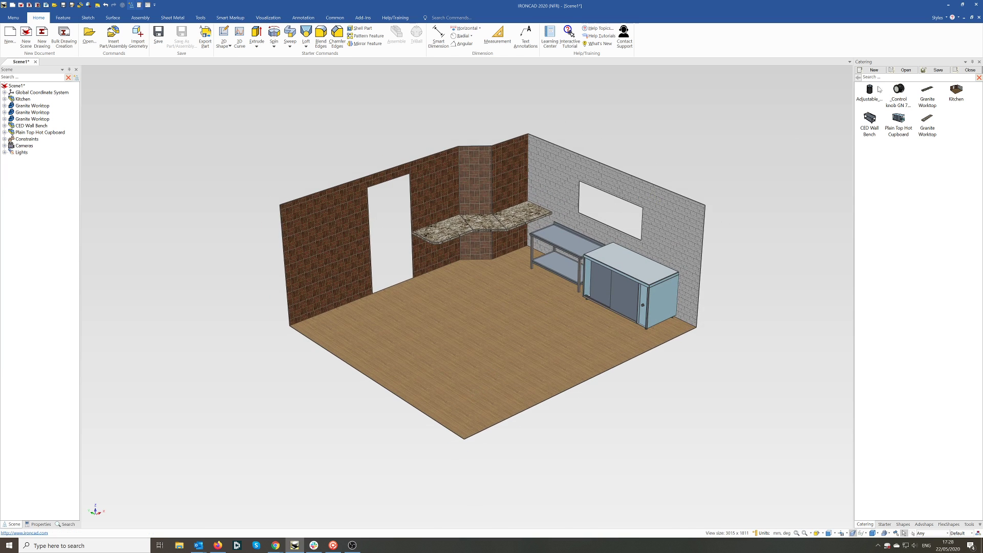
click(884, 524)
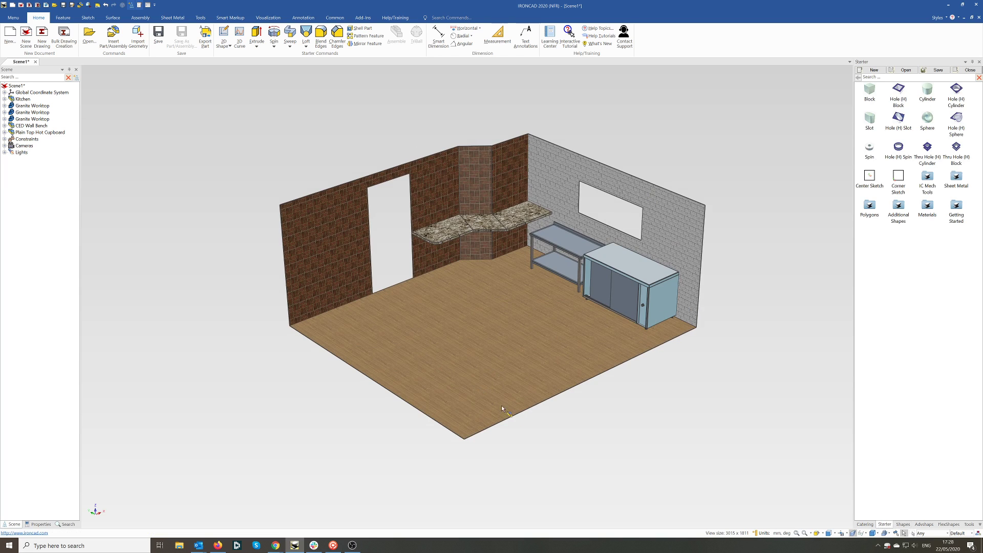
scroll(501, 391, down, 2)
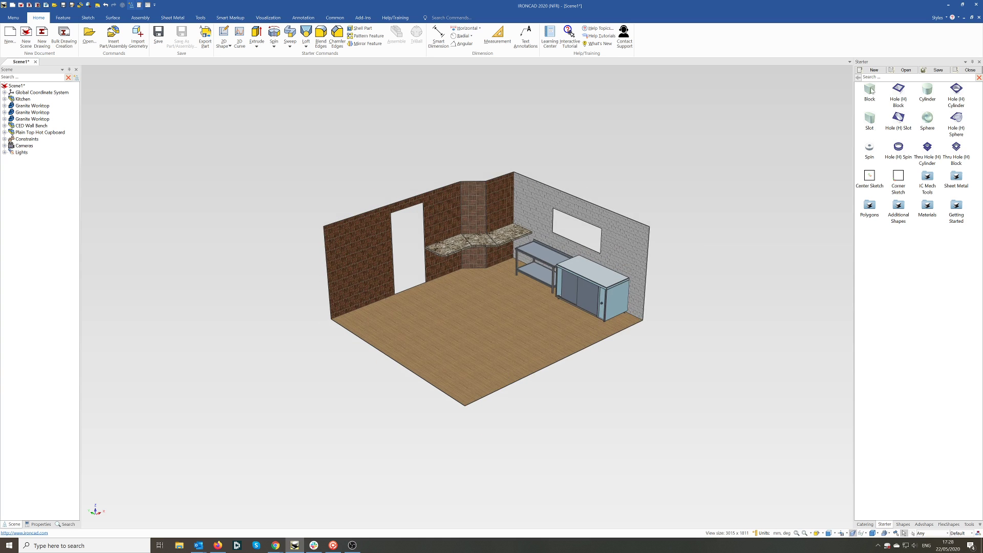
right_drag(872, 90, 505, 350)
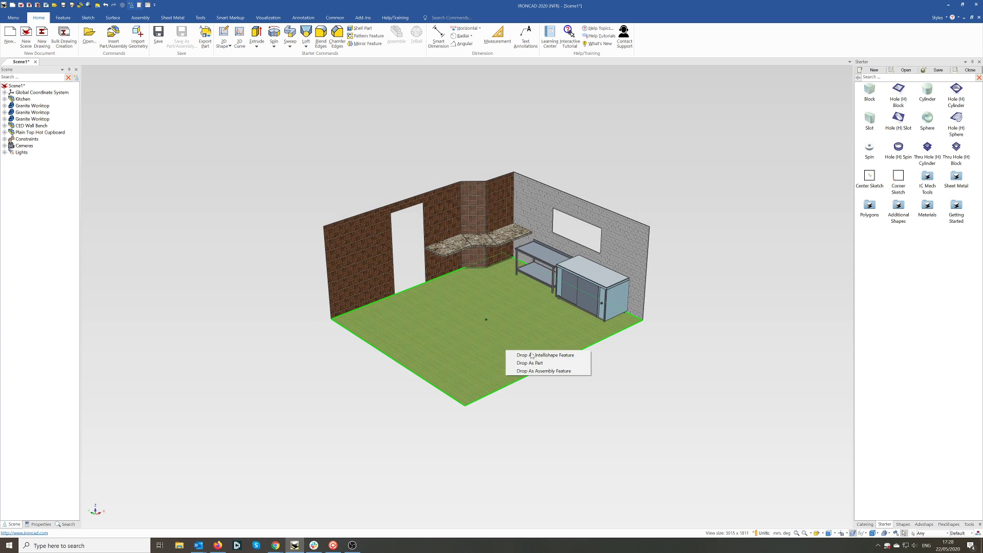
click(536, 363)
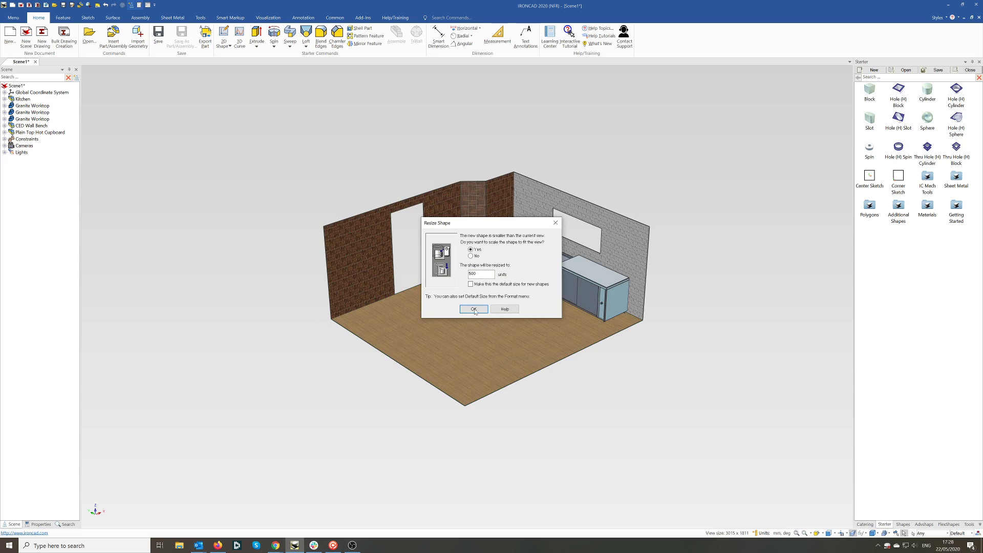
click(474, 310)
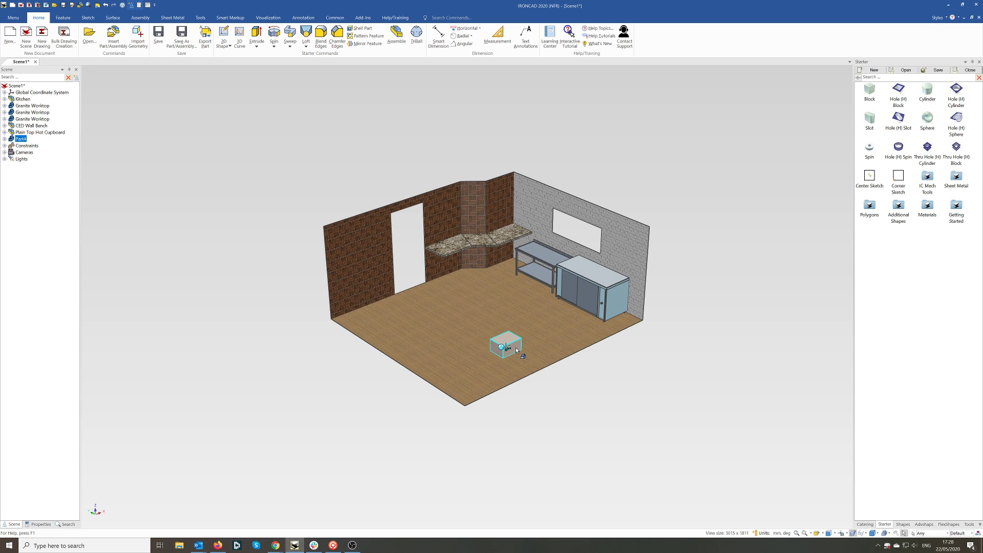
Stretch the block into a long, wider island counter along the open side of the floor, about 761 mm high.
click(512, 348)
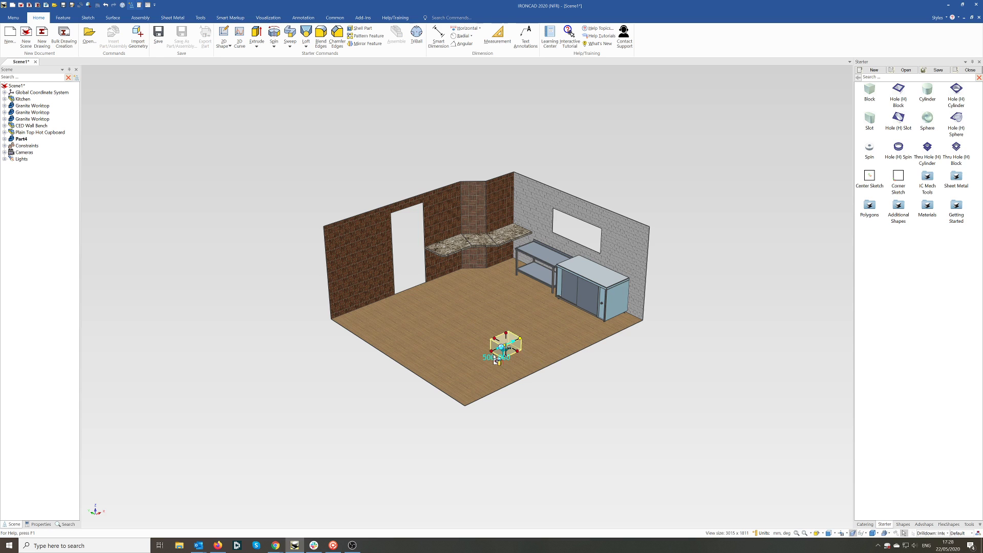
drag(496, 360, 426, 392)
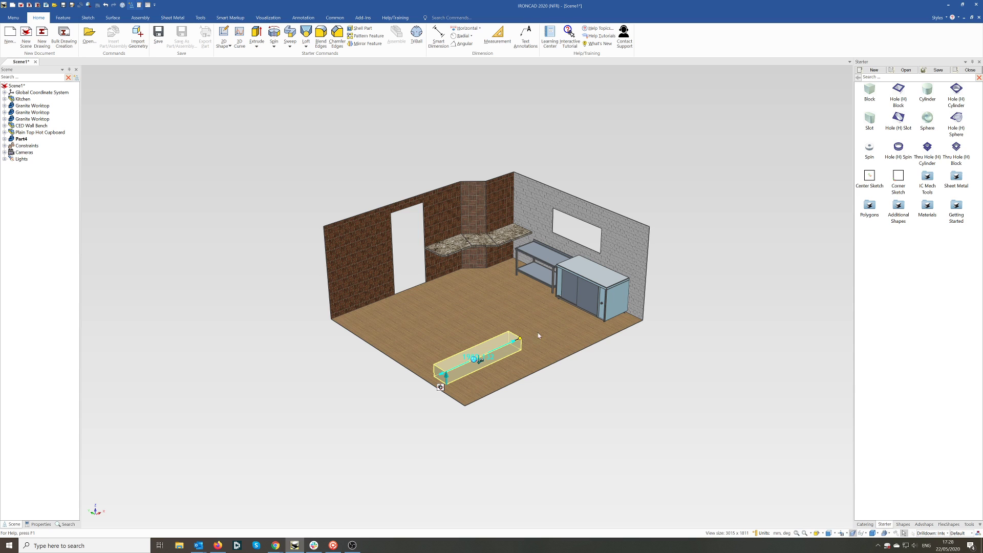
drag(519, 338, 575, 313)
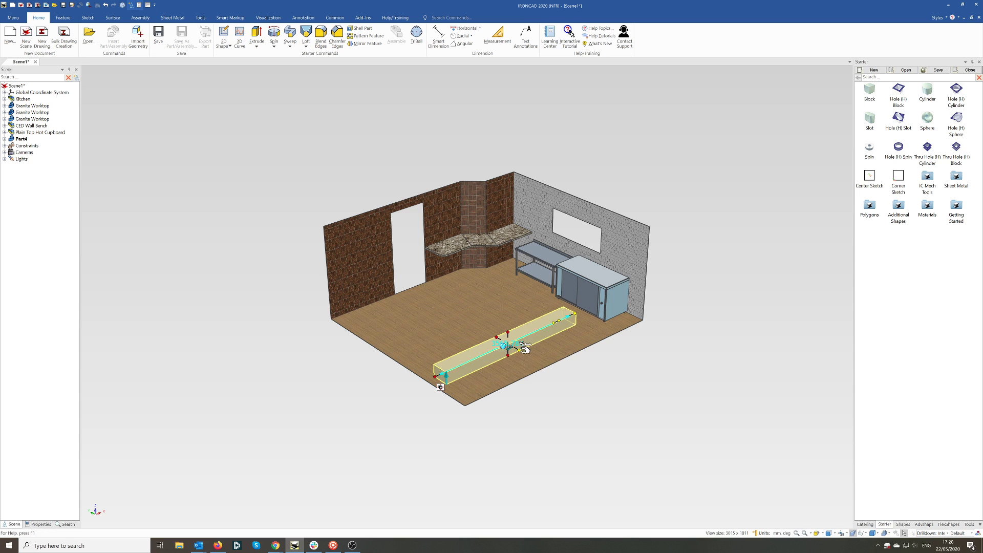
drag(524, 349, 516, 317)
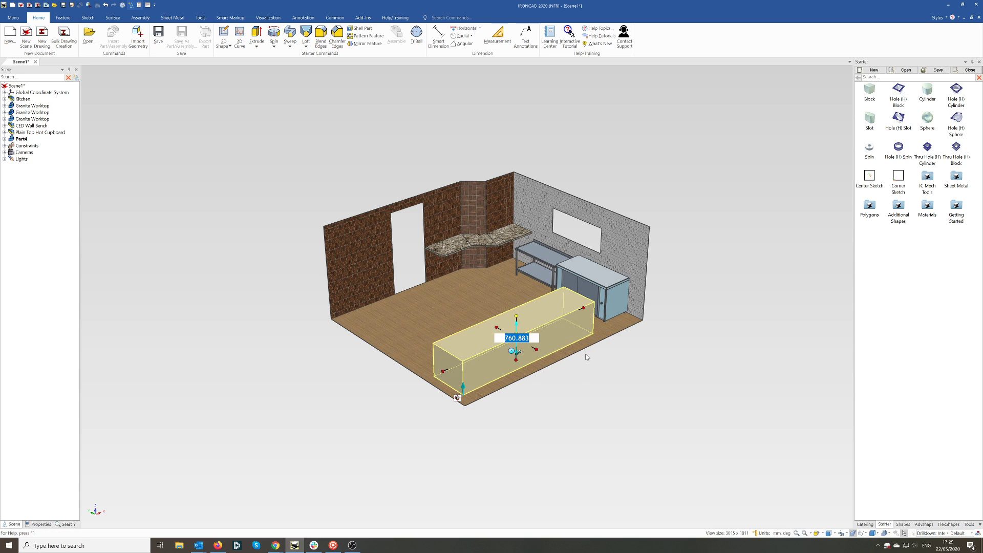
click(597, 373)
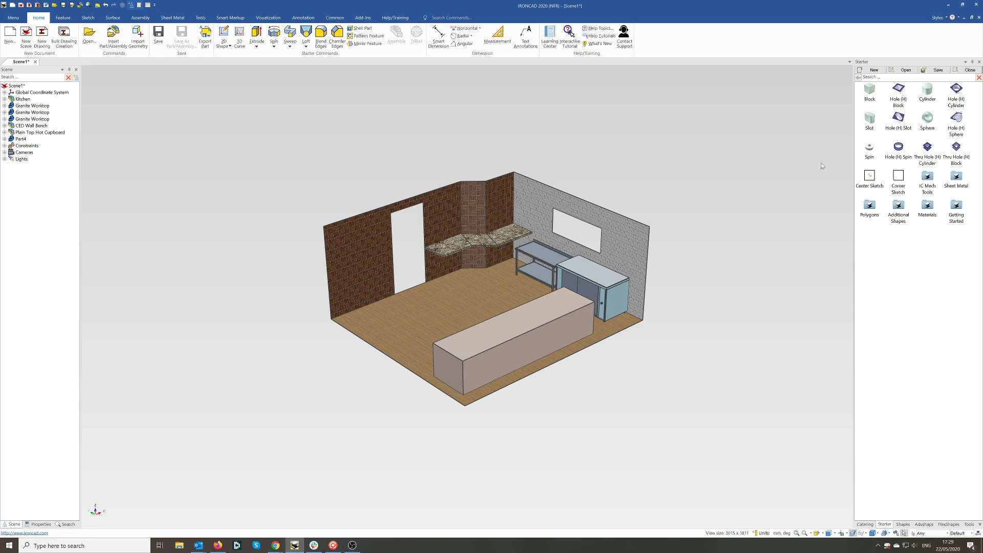
Place a Granite Worktop from the Catering catalog flat along the island block's inner top edge, deleting the first upright one.
click(865, 524)
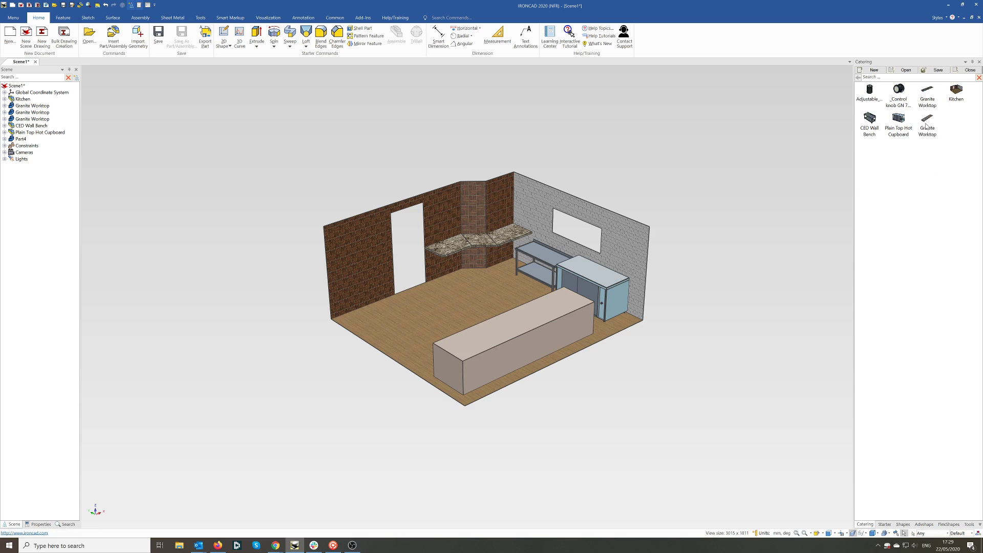
drag(925, 125, 433, 374)
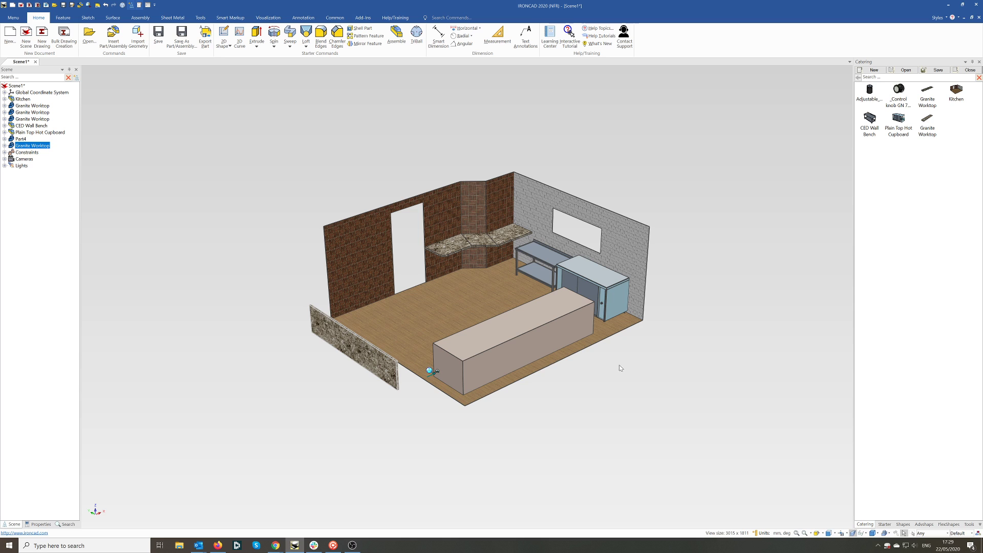
key(Delete)
drag(927, 119, 435, 343)
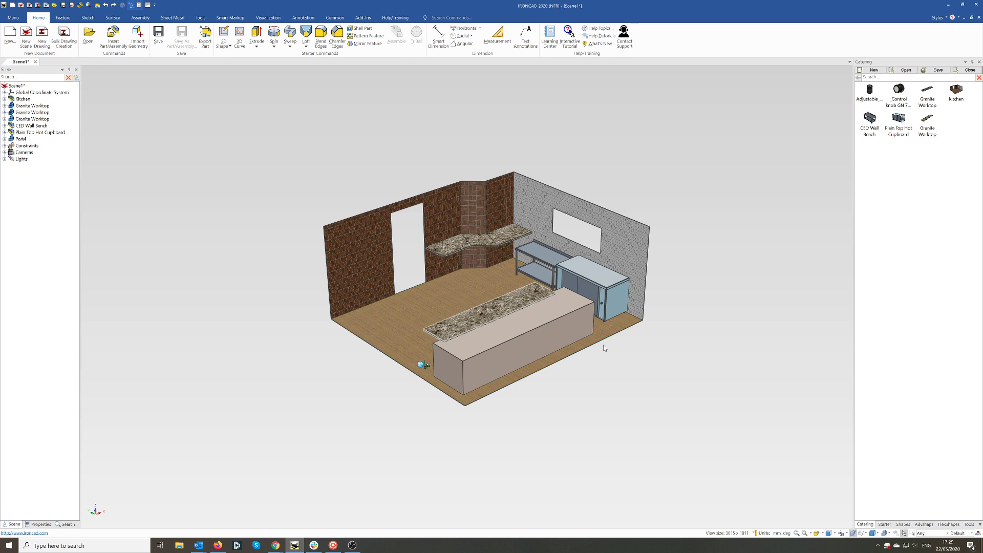
scroll(493, 346, up, 1)
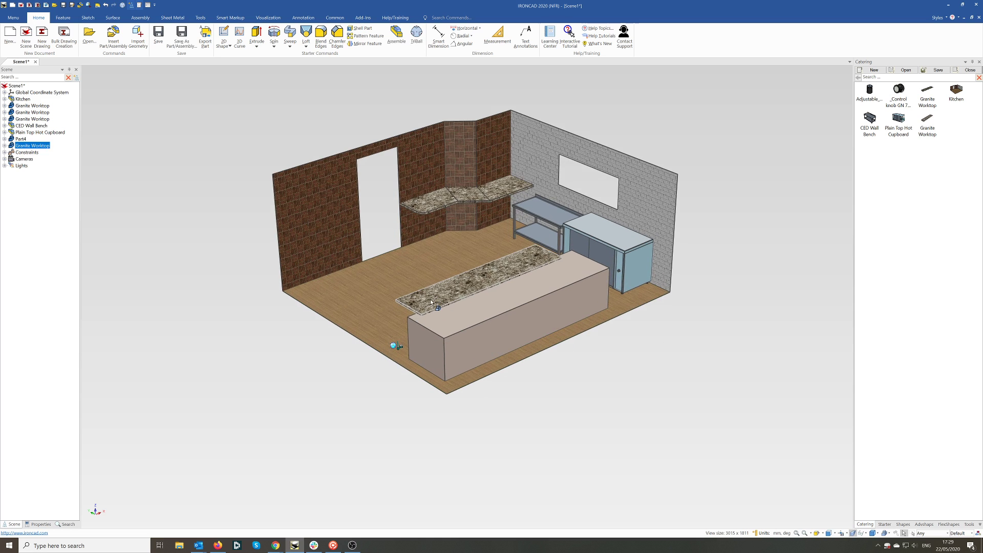
Move the new granite worktop with the TriBall over the island block, aligning it with the block's inner end corner.
click(436, 306)
click(431, 303)
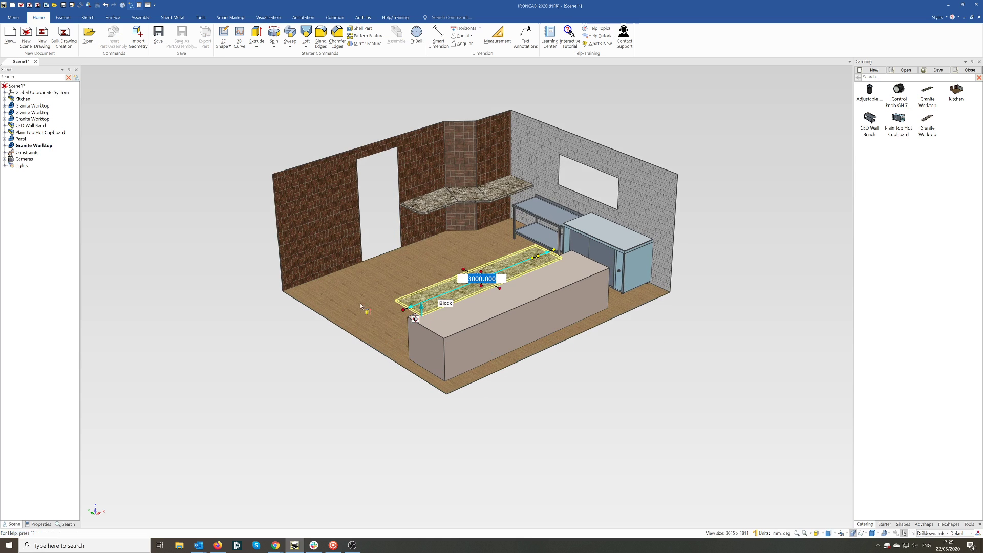
click(358, 380)
click(421, 300)
key(F10)
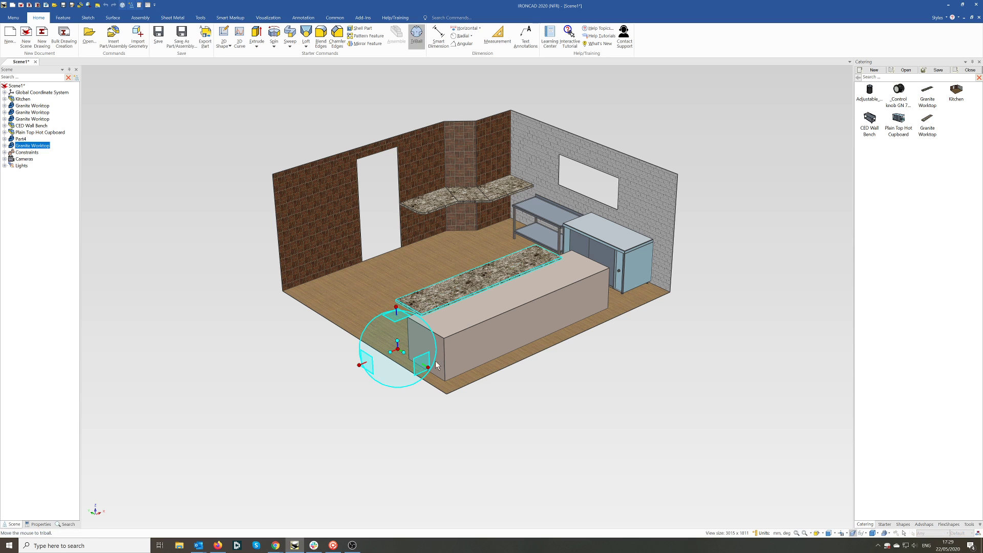
drag(403, 351, 415, 362)
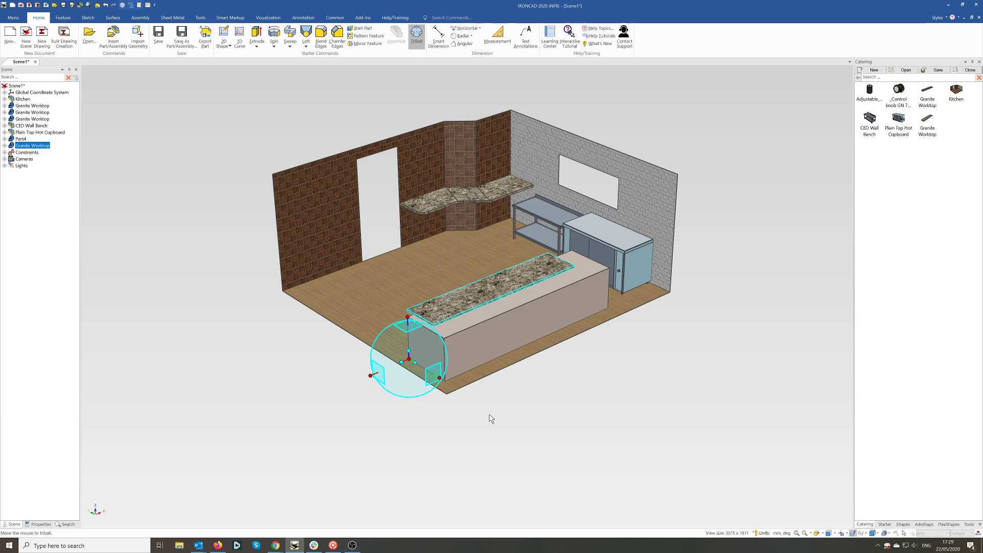
middle_drag(487, 416, 450, 397)
key(F10)
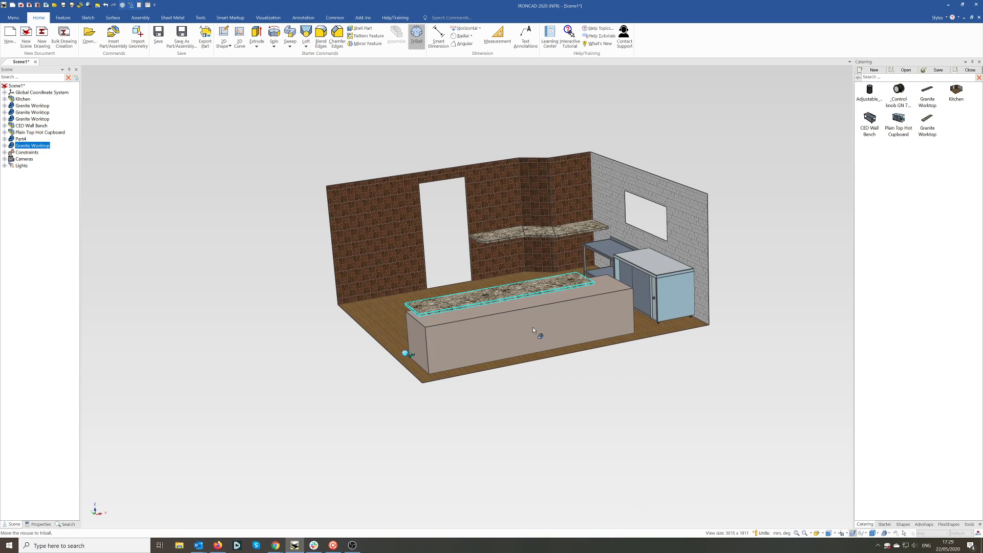
Raise the top of the island block to meet the granite worktop above it.
click(521, 328)
click(501, 333)
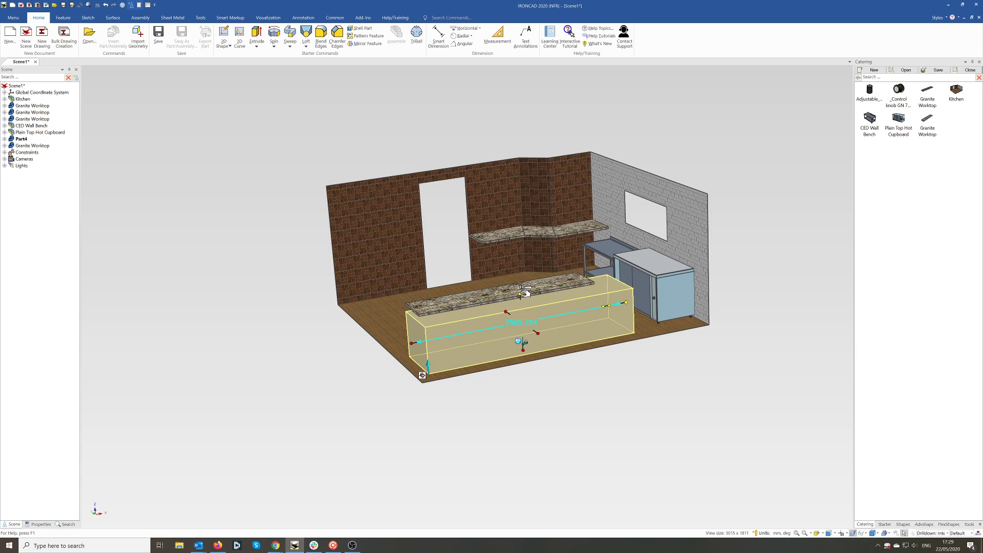
shift+drag(524, 293, 526, 297)
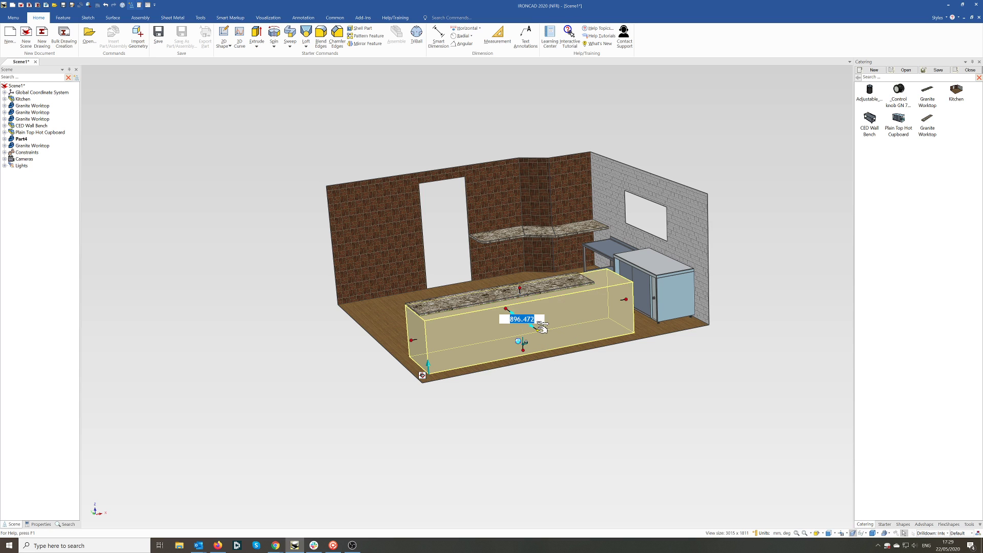
Set the island block's outer face at a distance of -60 mm from a point on the worktop's outer edge.
click(461, 366)
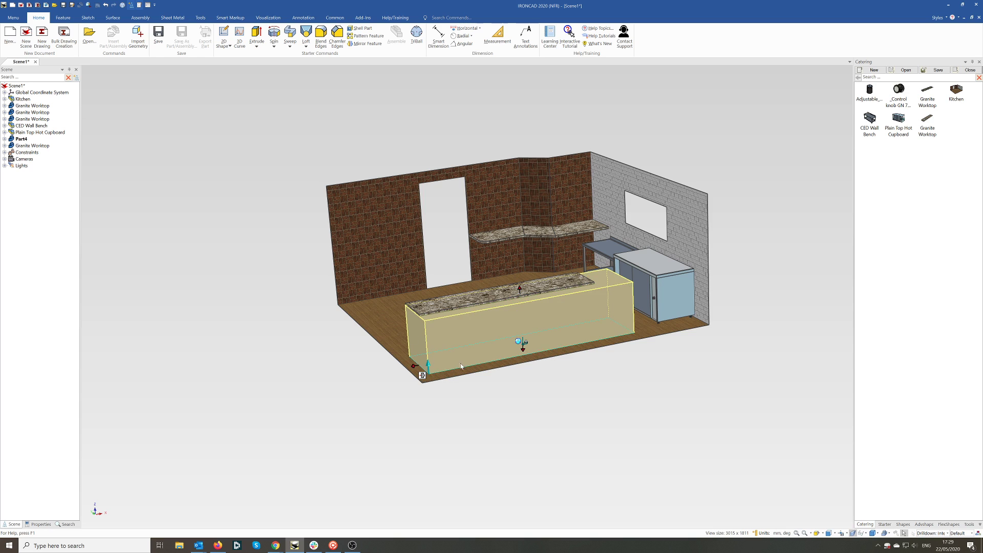
right_click(539, 354)
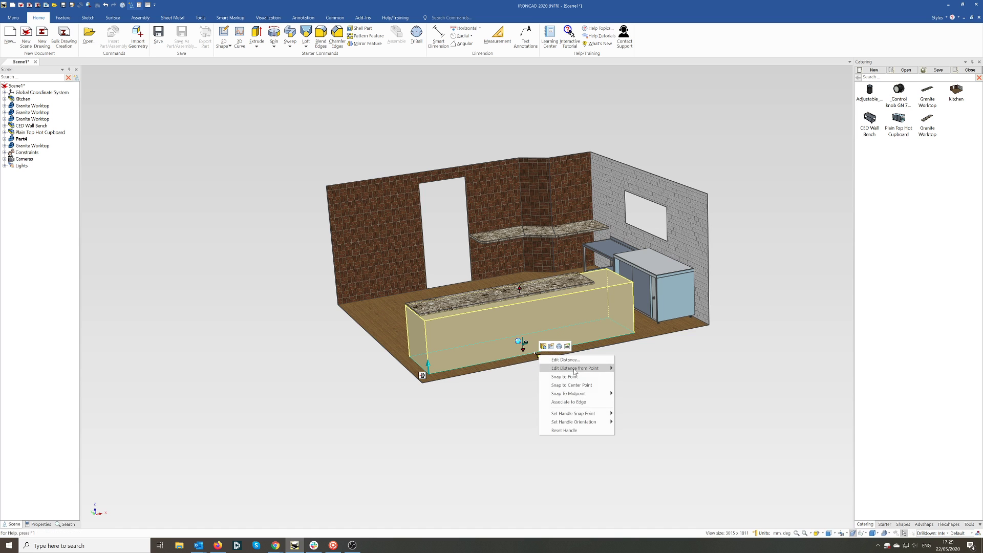
mouse_move(575, 369)
click(635, 368)
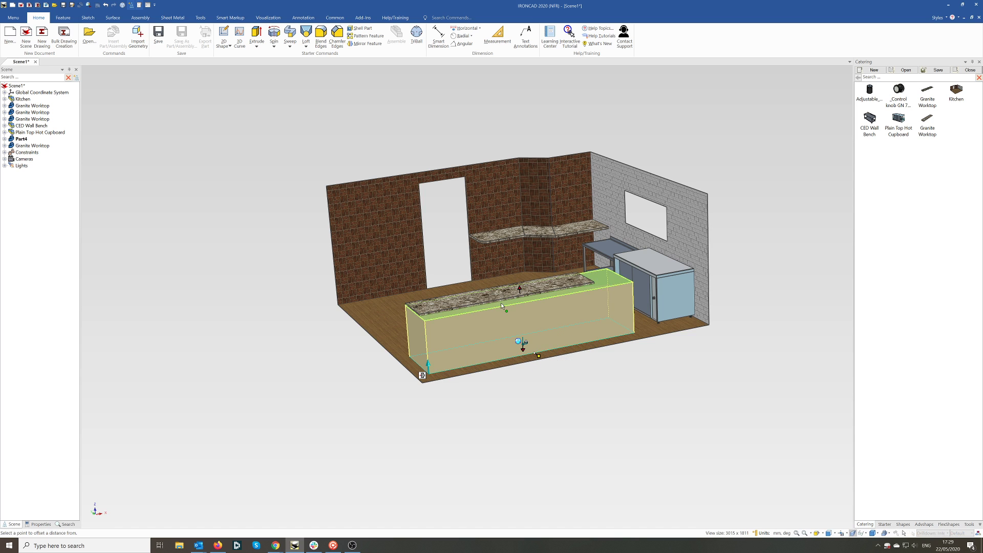
scroll(501, 301, up, 5)
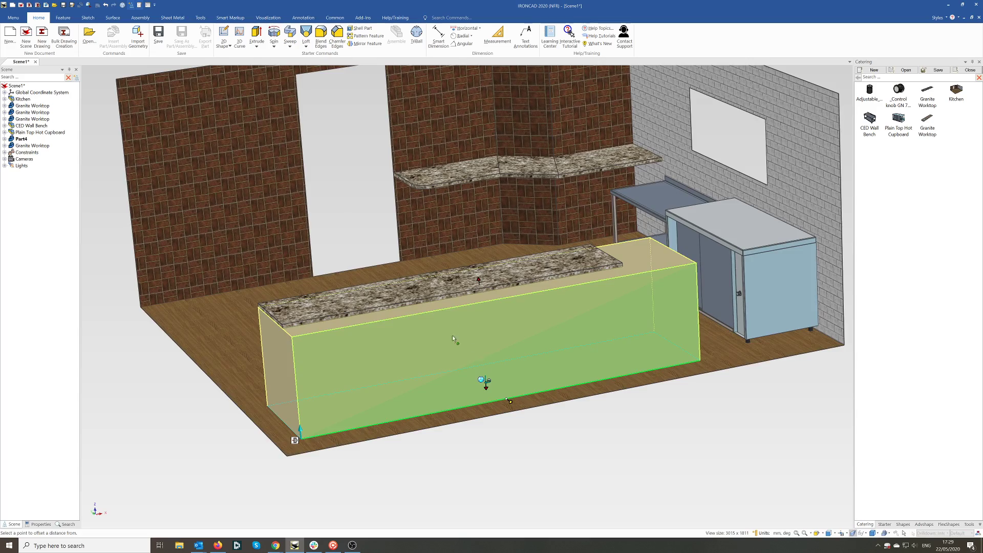
middle_drag(453, 335, 560, 353)
middle_drag(578, 351, 562, 355)
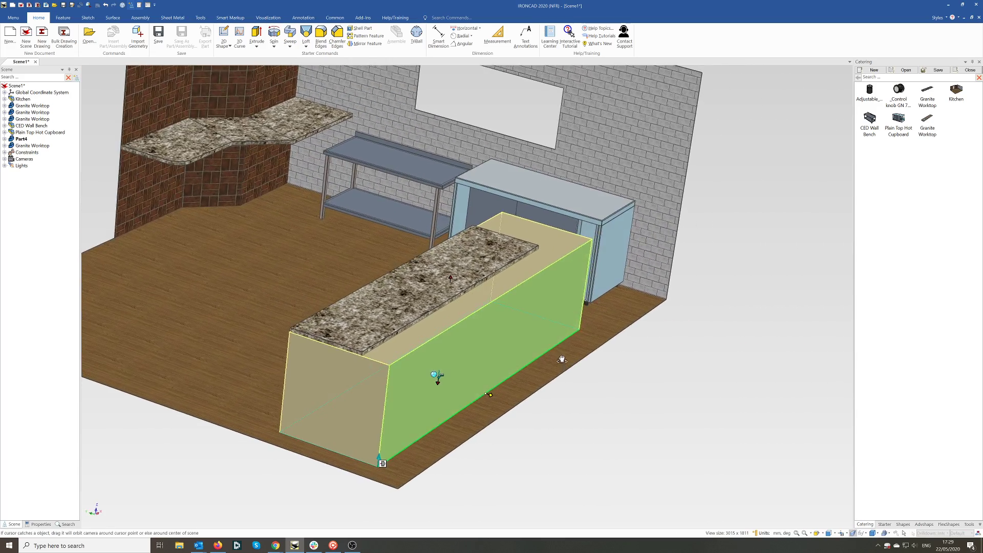
click(425, 320)
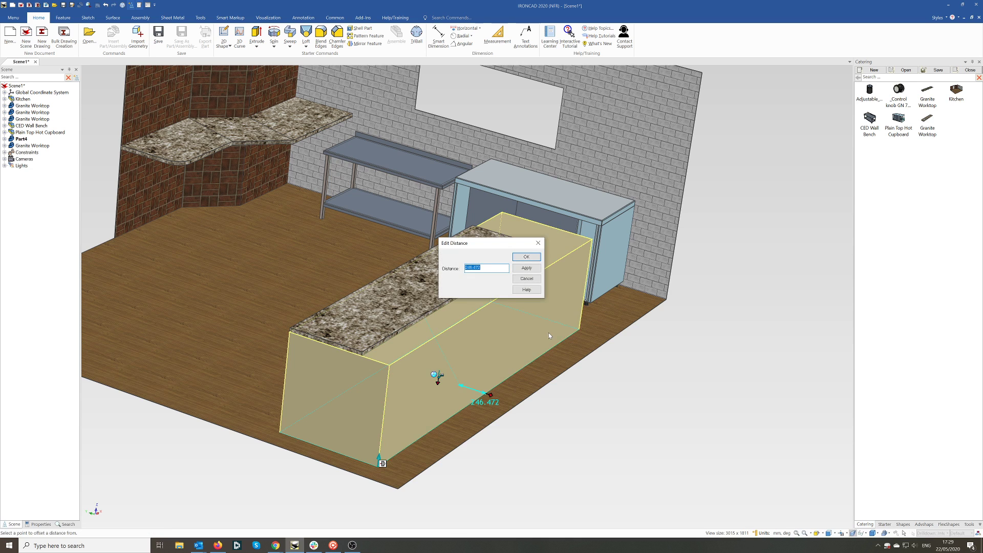
text(-60)
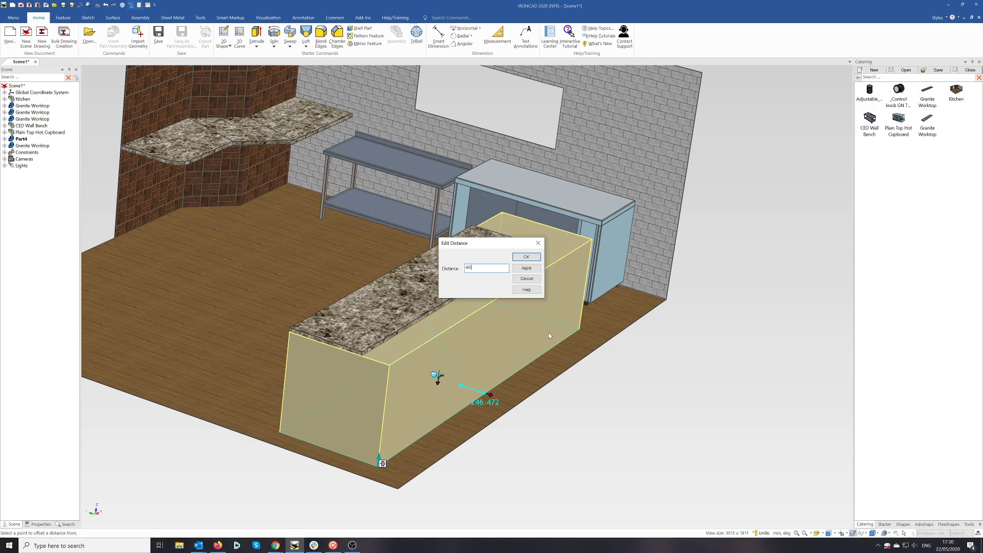
key(Return)
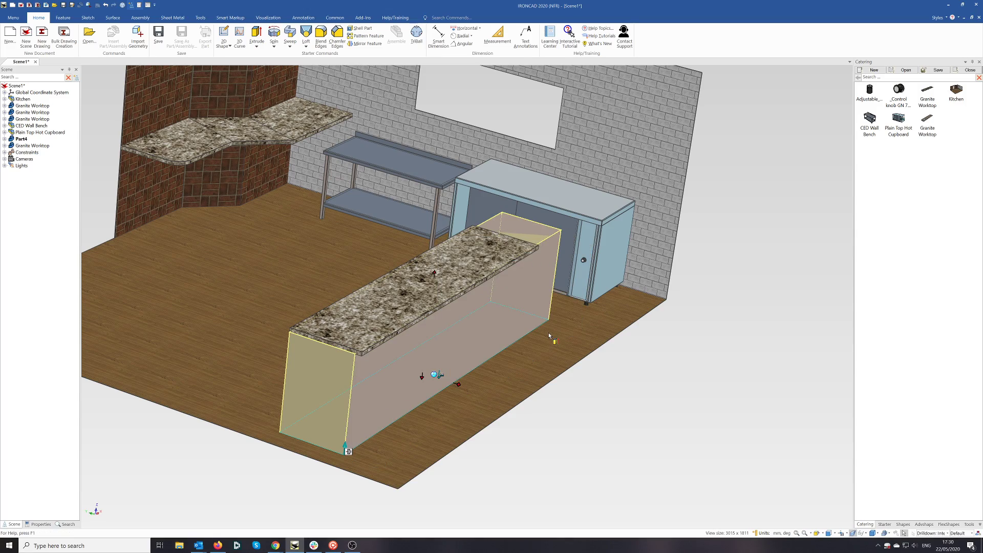
middle_drag(420, 390, 371, 432)
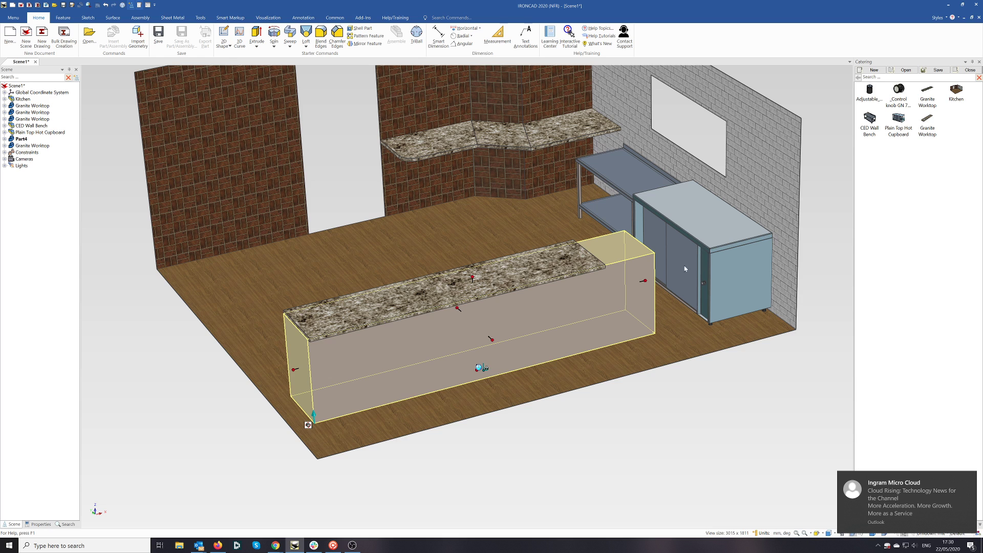
Shorten the island block at its hot cupboard end and stretch its granite worktop to about 3340 mm to cover it.
click(644, 281)
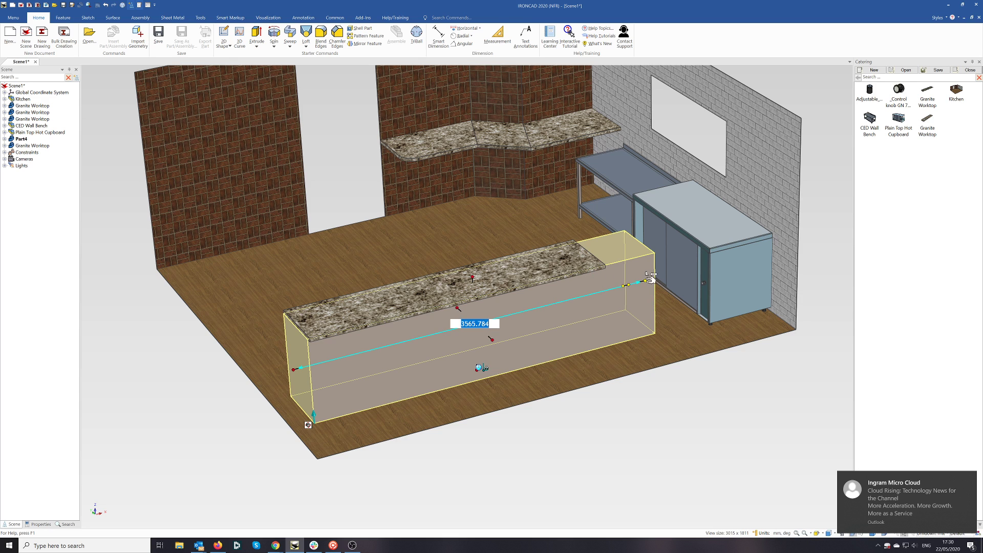
drag(650, 278, 635, 283)
click(561, 264)
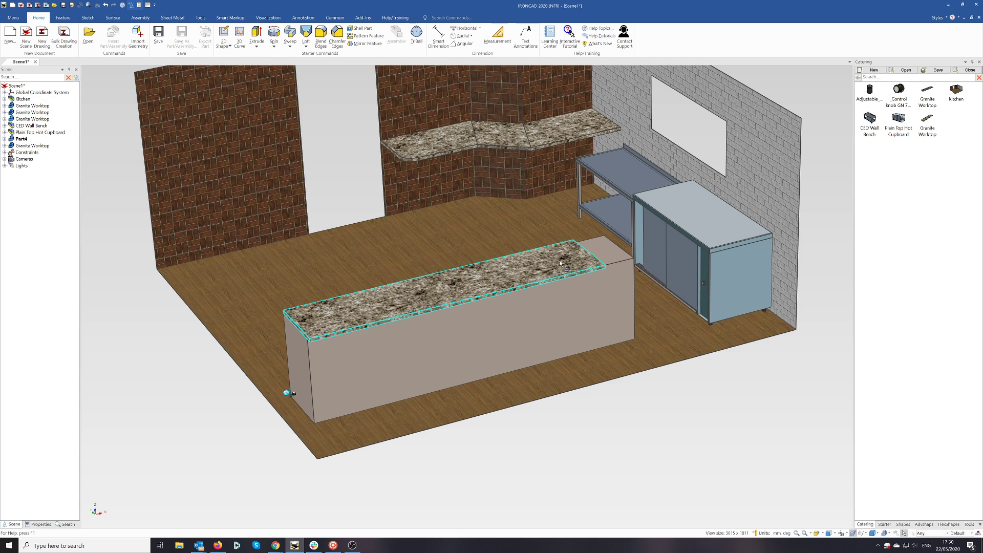
click(563, 262)
click(595, 253)
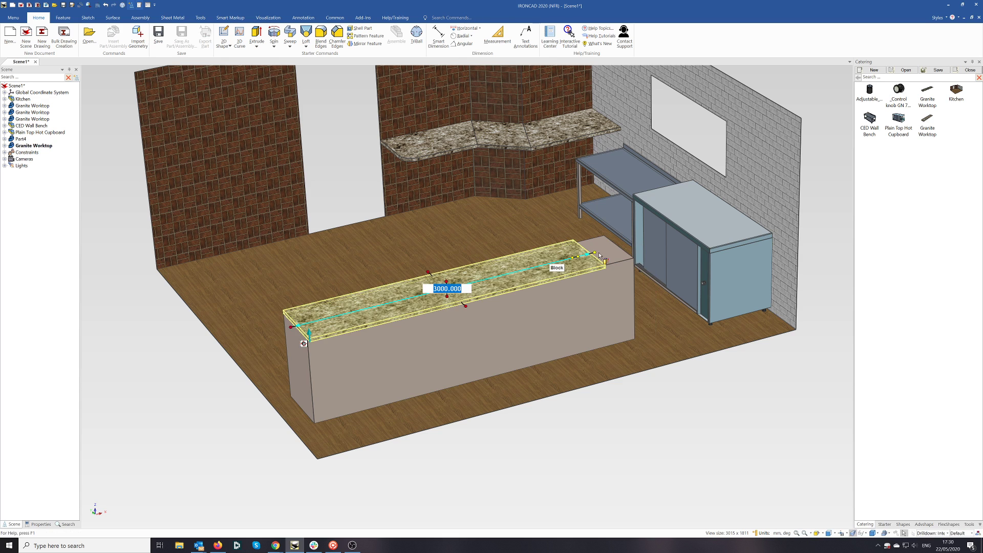
drag(596, 254, 637, 260)
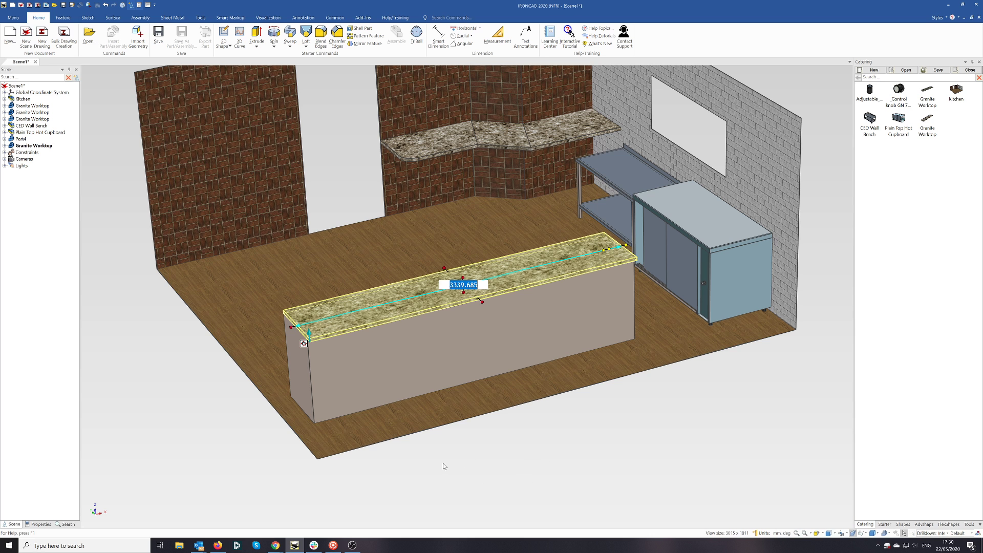
Open the SmartPaint properties of the island block and switch its colour to an image texture.
middle_drag(332, 401, 362, 358)
click(397, 355)
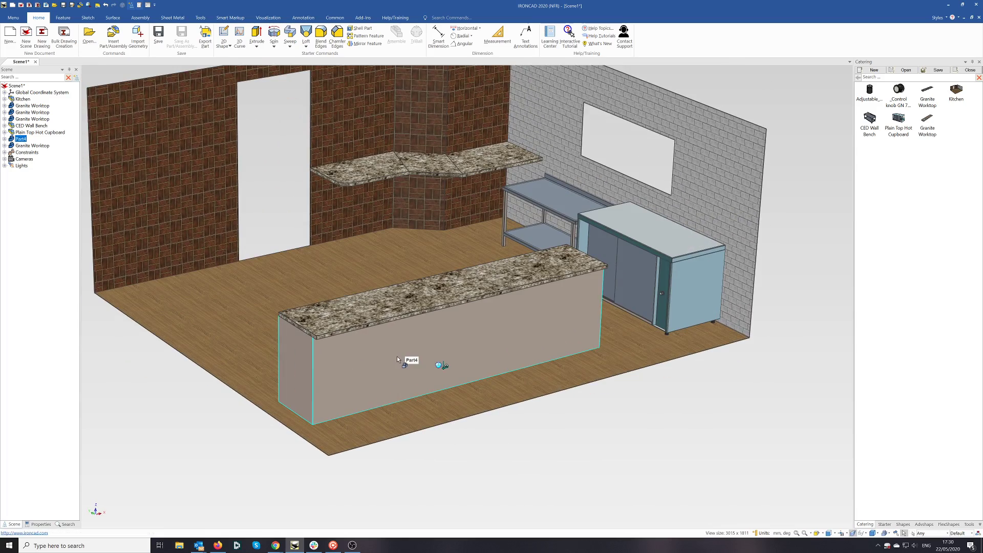
right_click(397, 357)
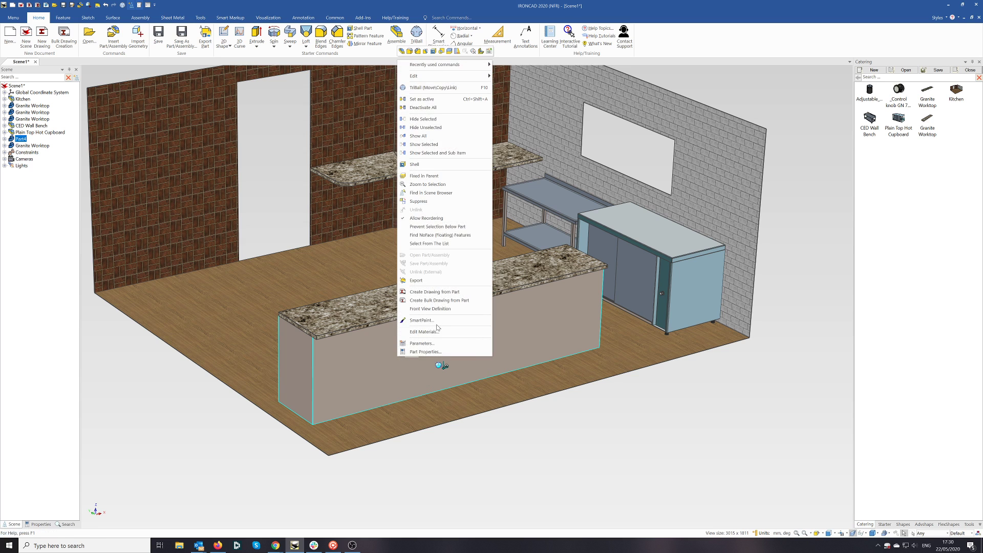
click(436, 326)
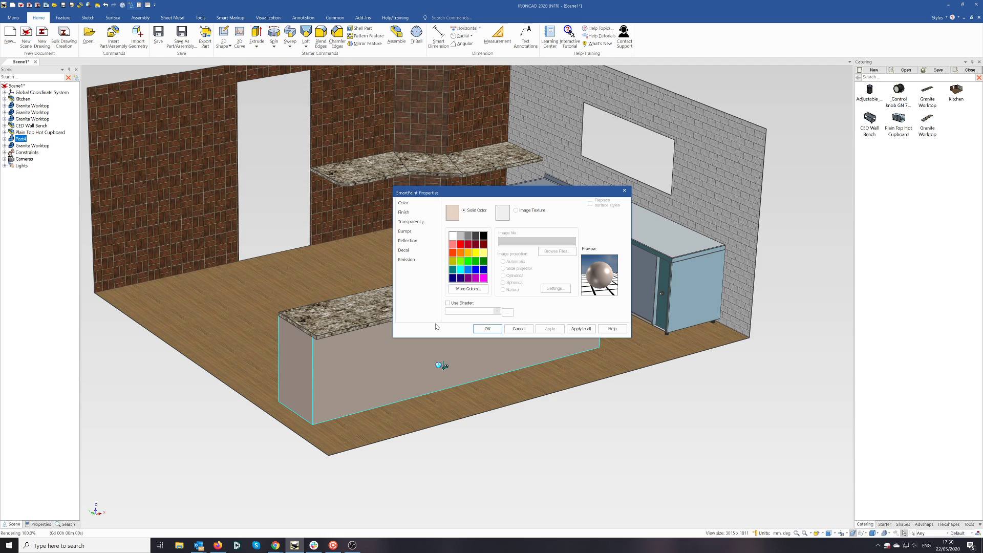
click(515, 210)
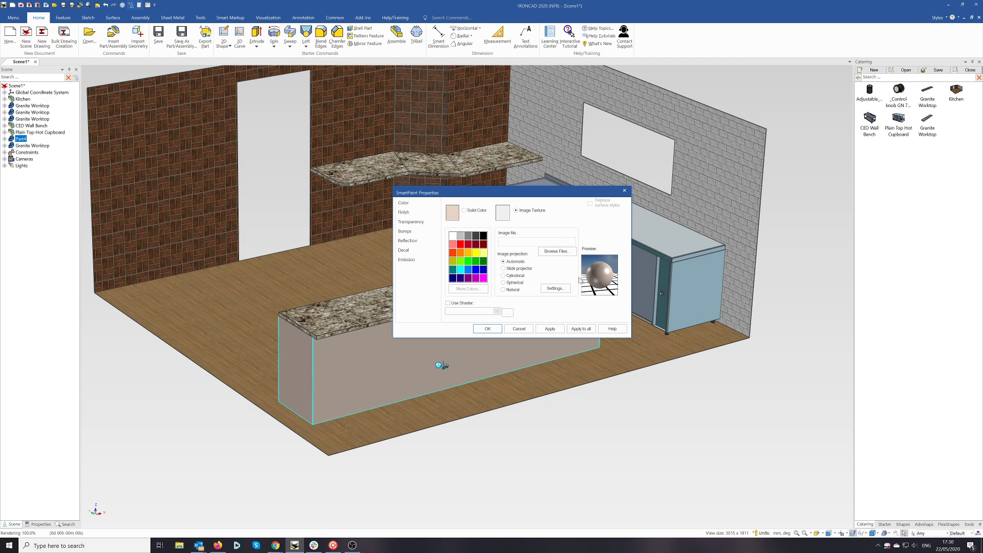
click(559, 253)
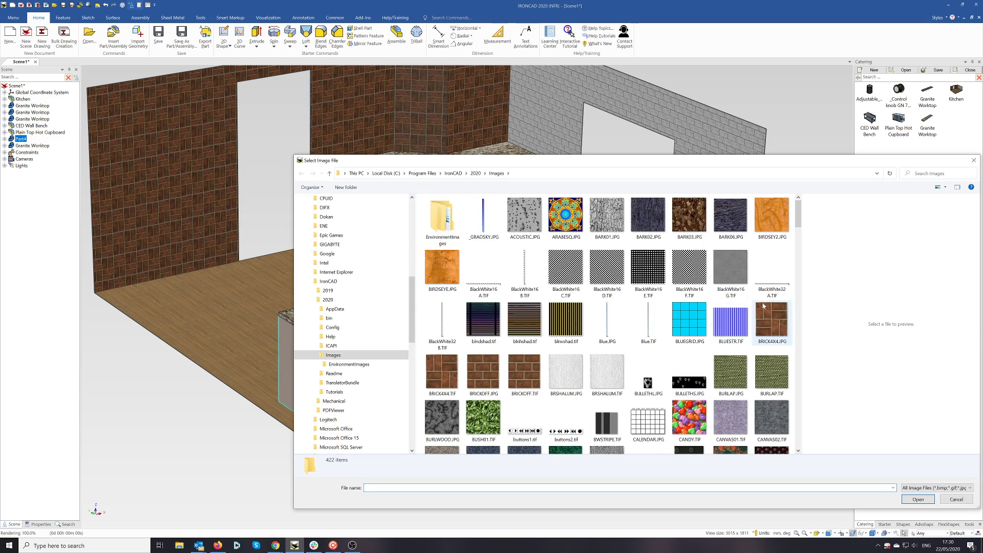
scroll(763, 305, down, 20)
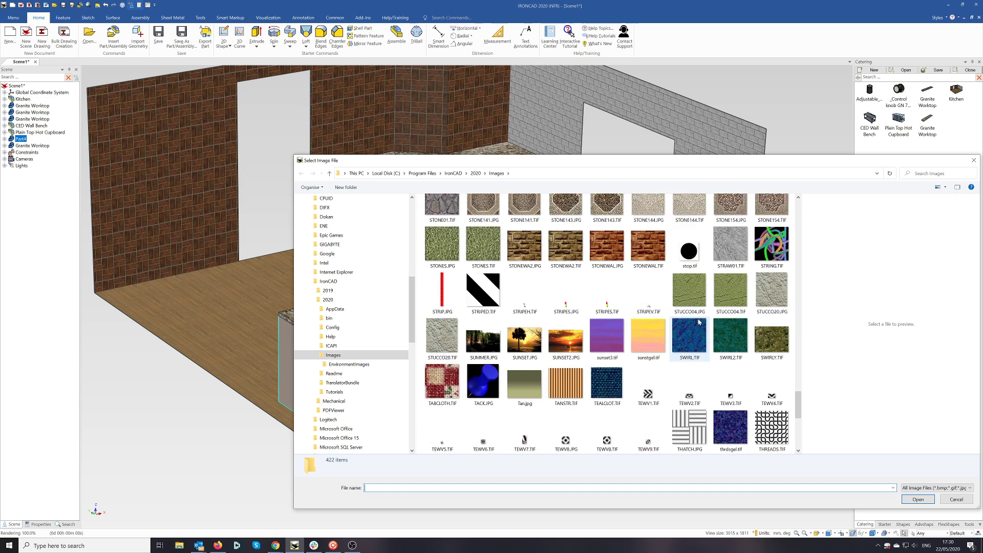
scroll(699, 322, down, 5)
scroll(699, 322, up, 5)
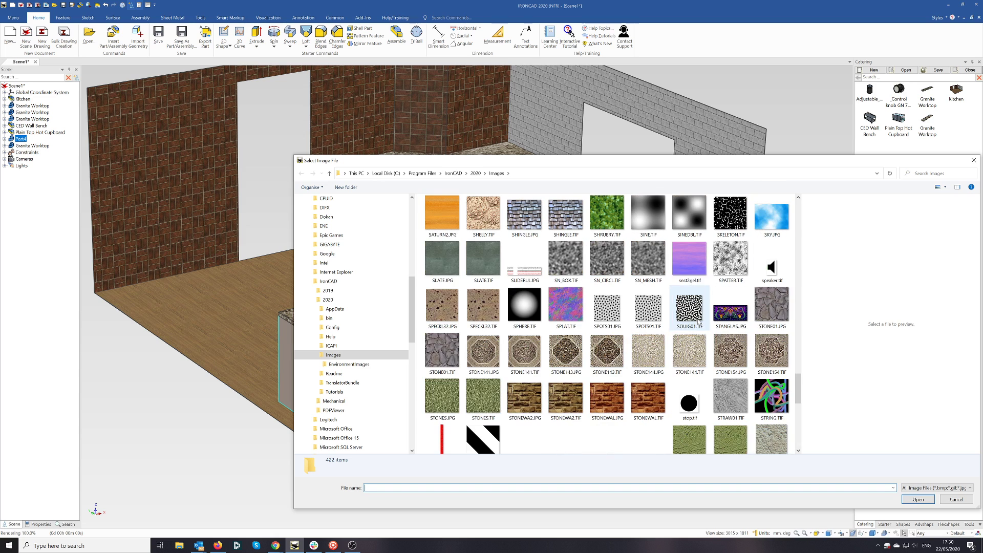
scroll(699, 322, up, 10)
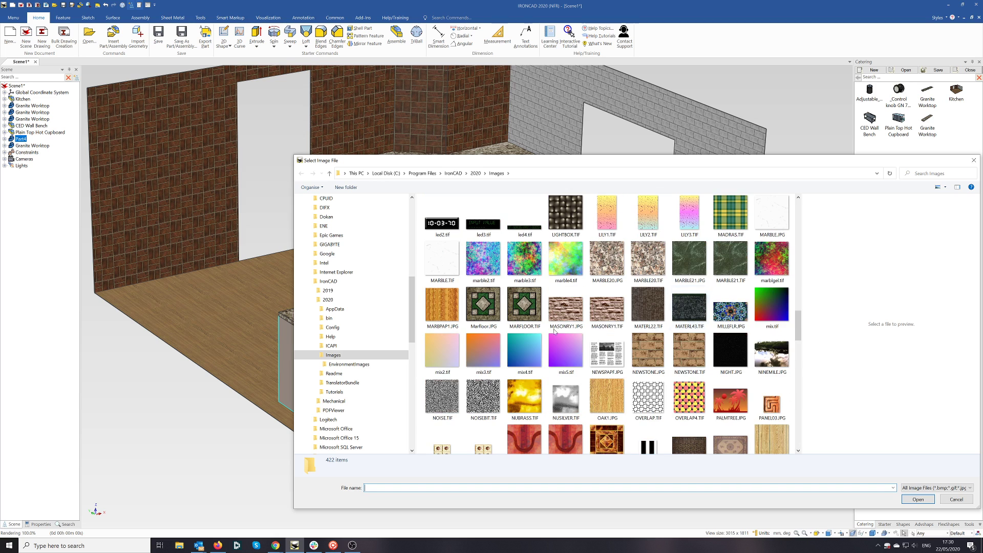
click(955, 499)
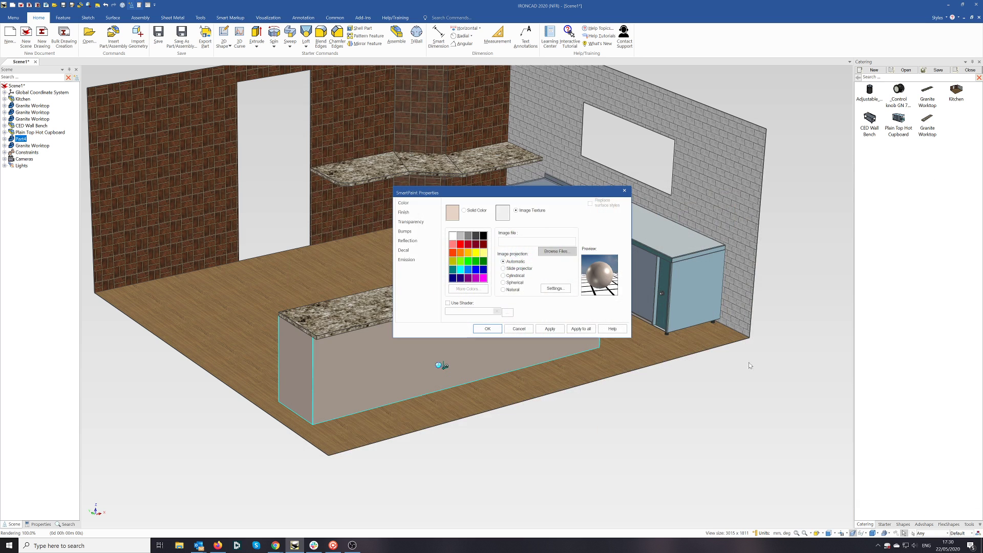
Apply 3d-wood-panel-ultrawood-teak-firen.jpg from the Comet Catering folder as the island block's image texture with automatic projection.
click(560, 254)
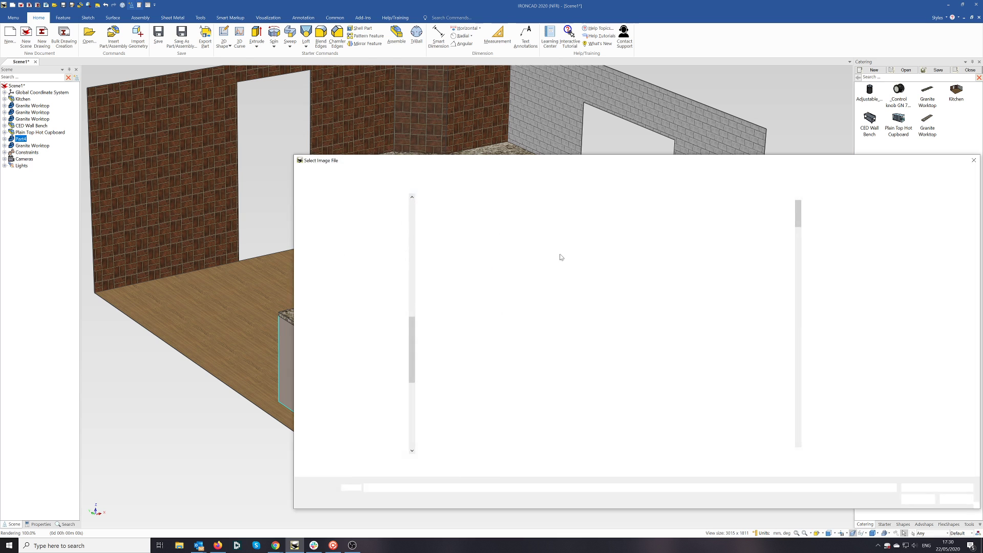
scroll(413, 208, up, 15)
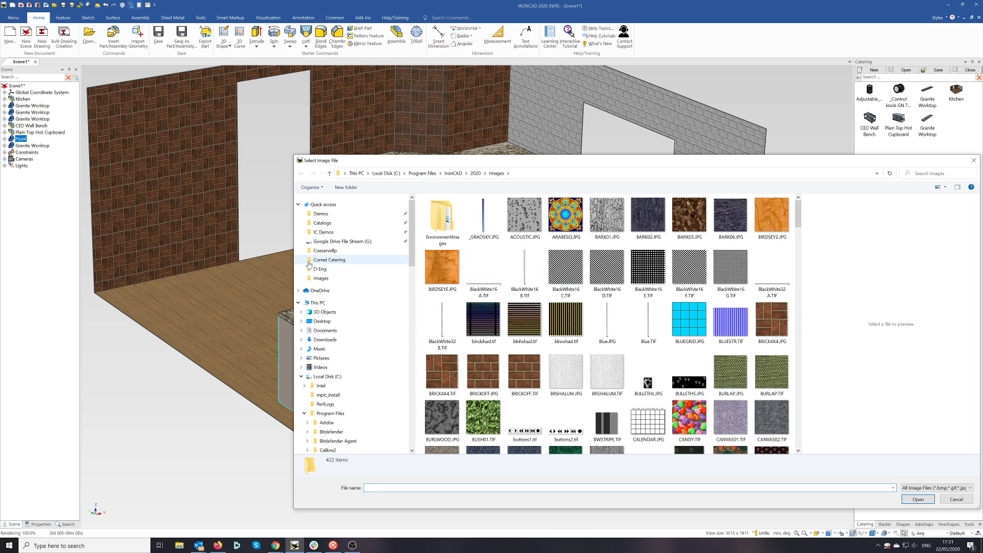
click(329, 259)
click(442, 216)
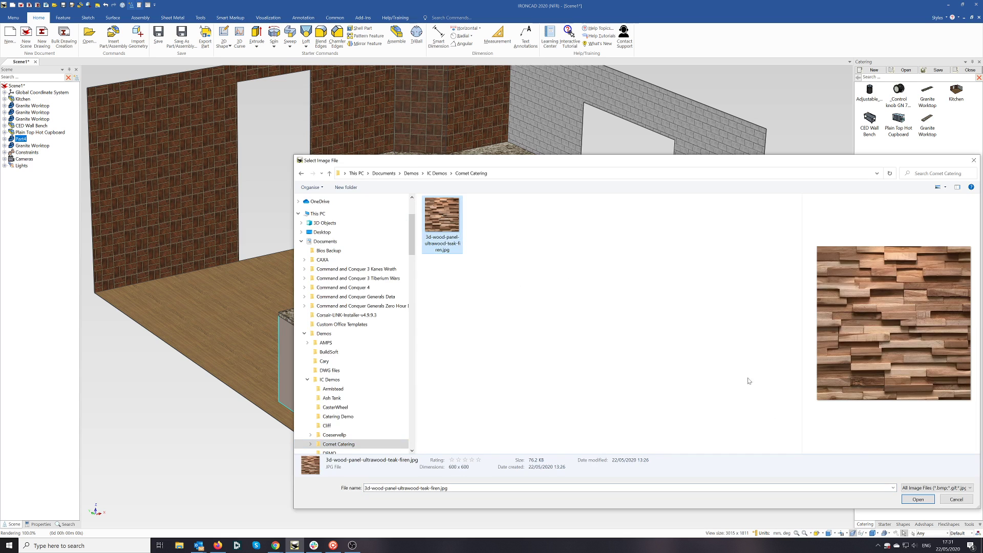
click(918, 499)
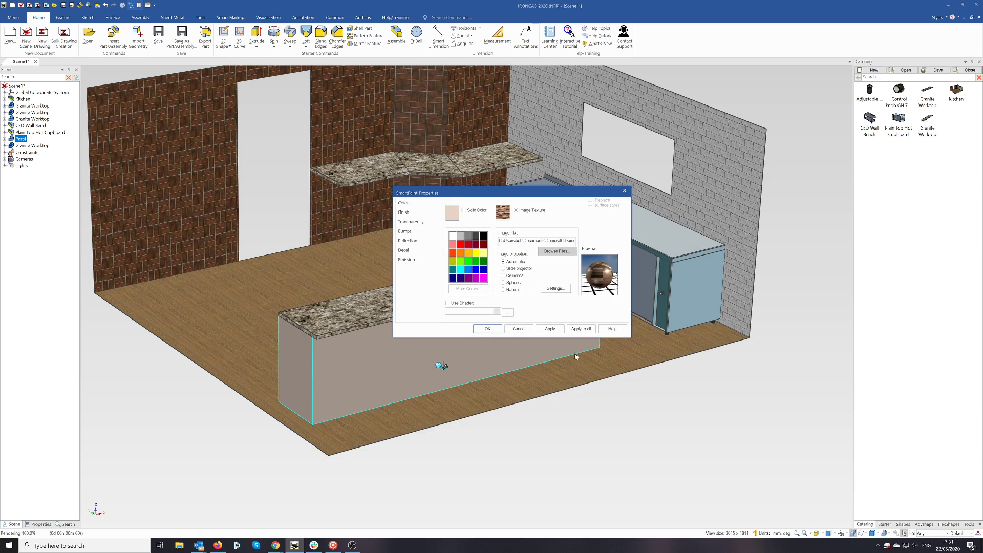
click(550, 329)
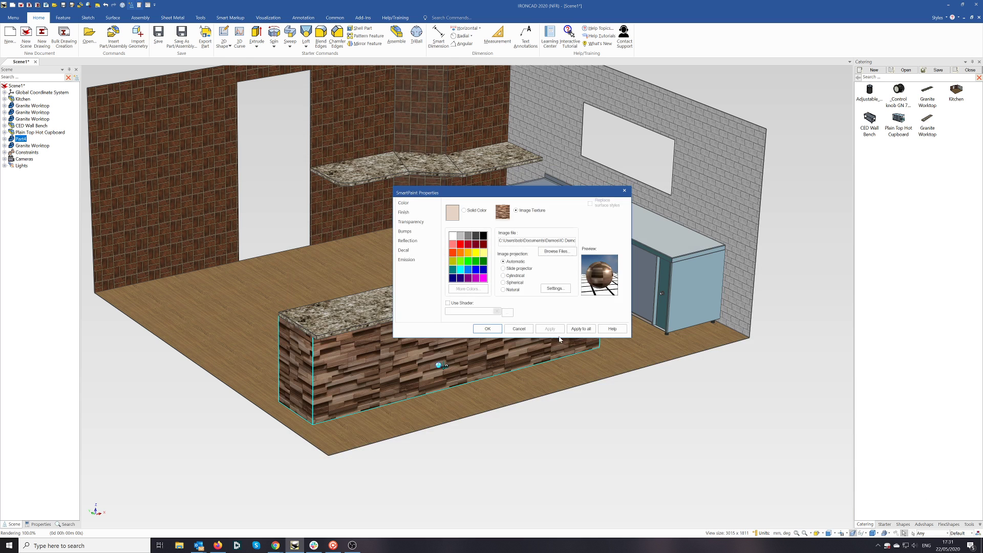
click(488, 328)
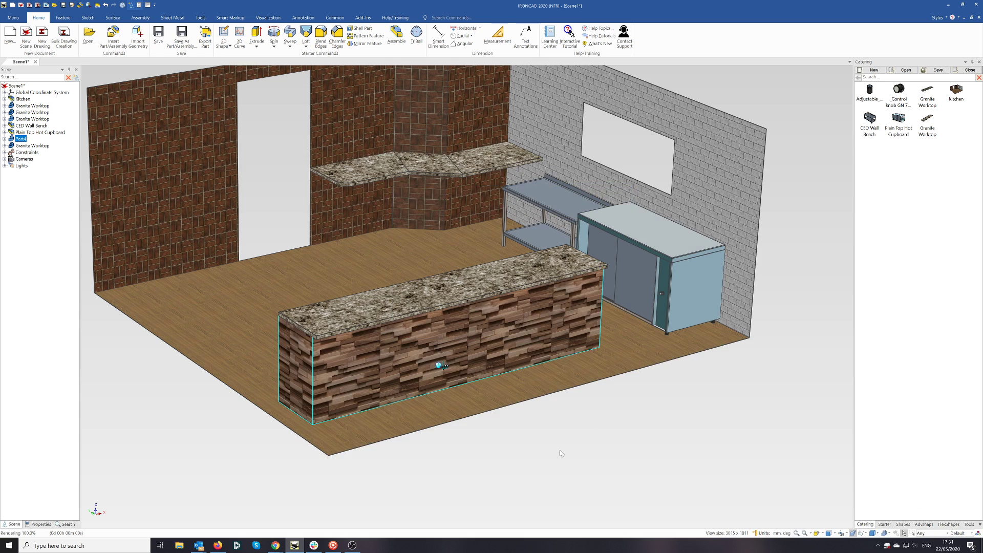
Hide every part of the scene except the wood-textured island block.
right_click(379, 362)
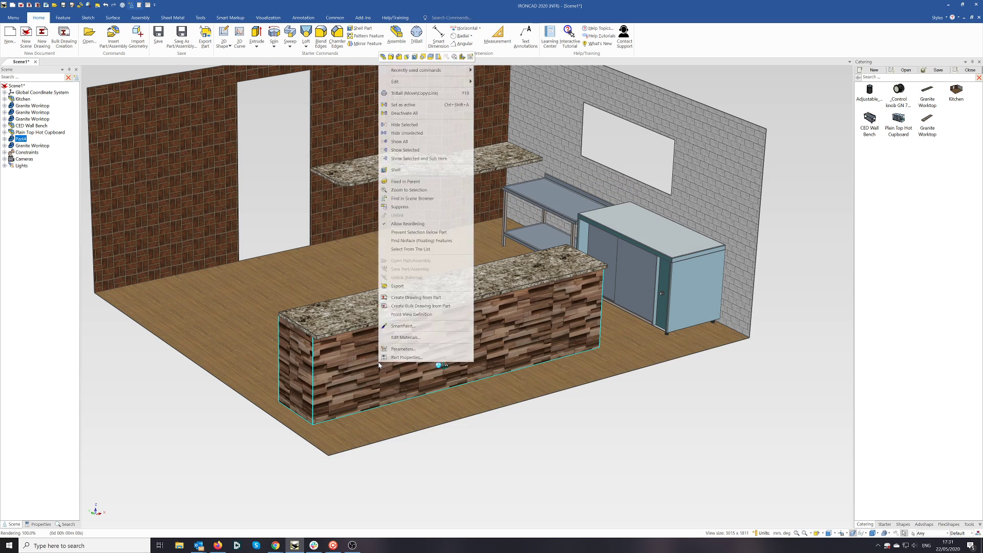
click(425, 134)
middle_drag(367, 395, 407, 373)
Shell the island block inside with its top, inner long side and bottom open, entering 20 as the individual face thickness.
click(404, 367)
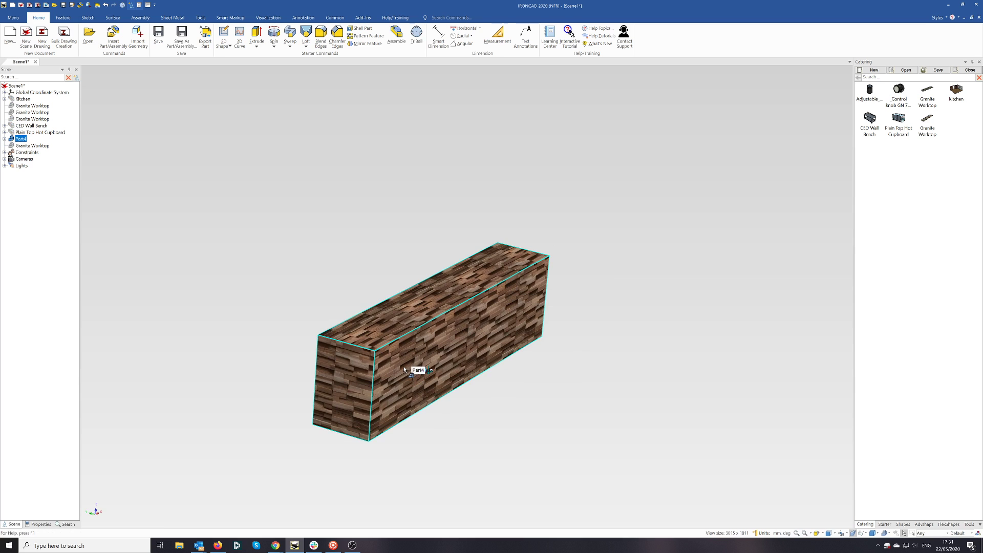
right_click(404, 366)
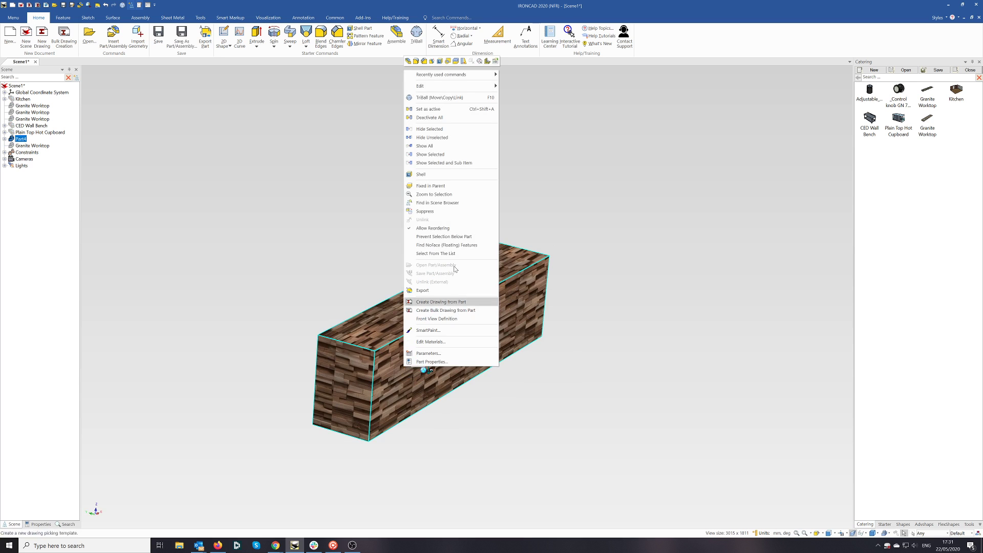
click(442, 174)
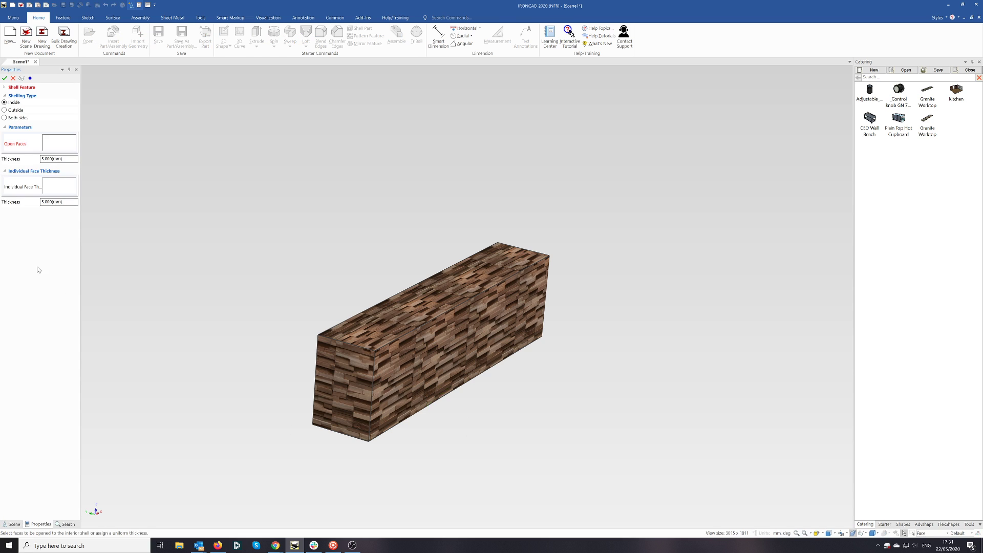
click(52, 202)
text(1)
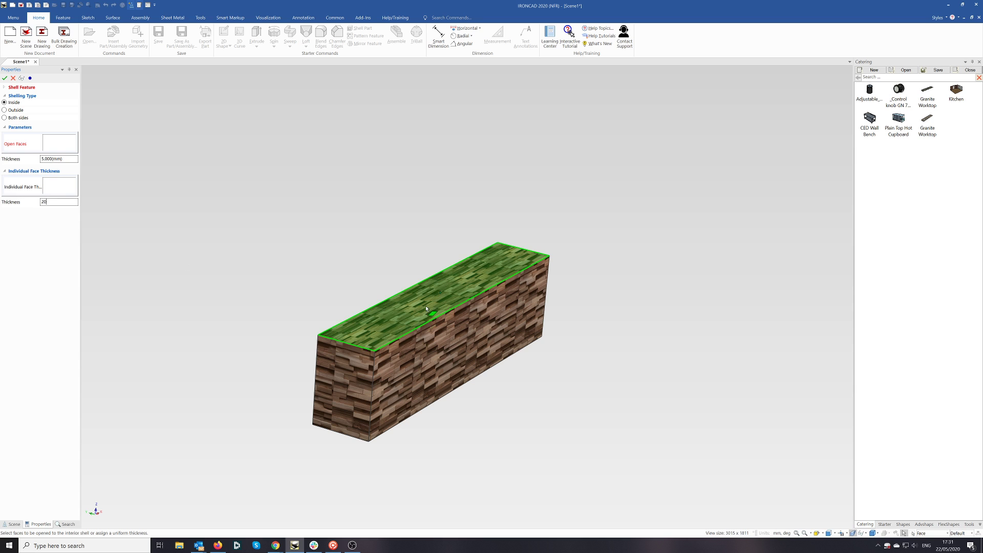
click(415, 318)
middle_drag(414, 319, 617, 417)
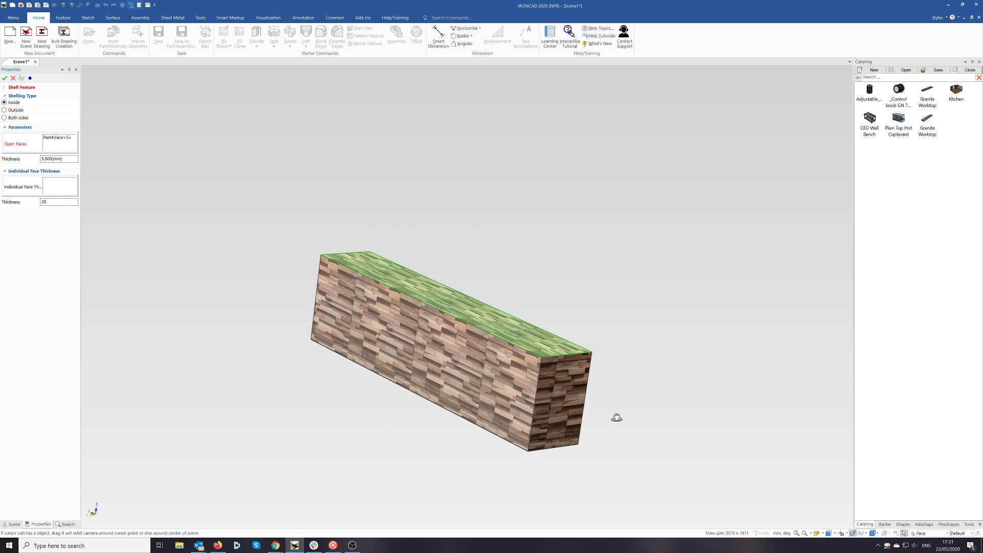
click(444, 370)
mouse_move(444, 370)
middle_down()
mouse_move(398, 404)
mouse_move(436, 361)
middle_up()
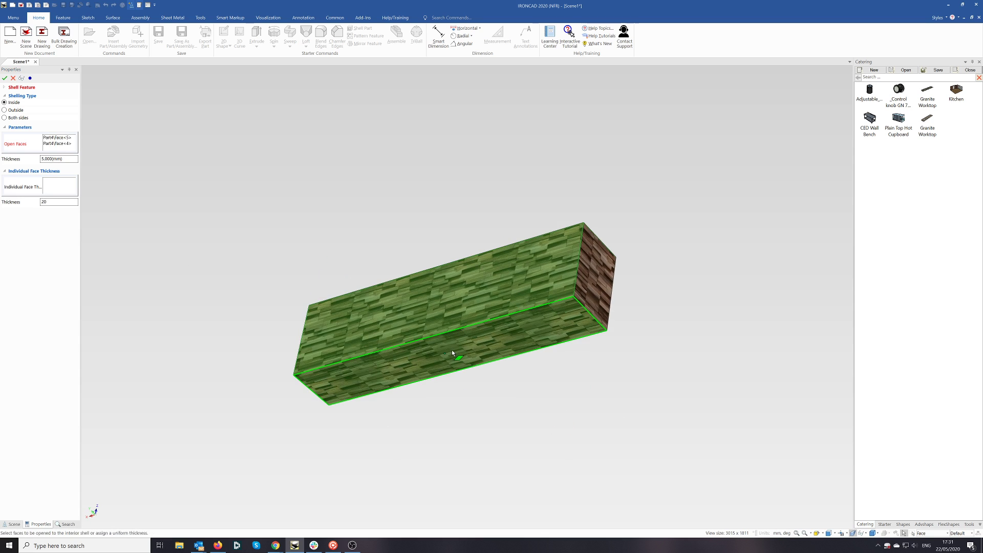
click(452, 350)
click(5, 77)
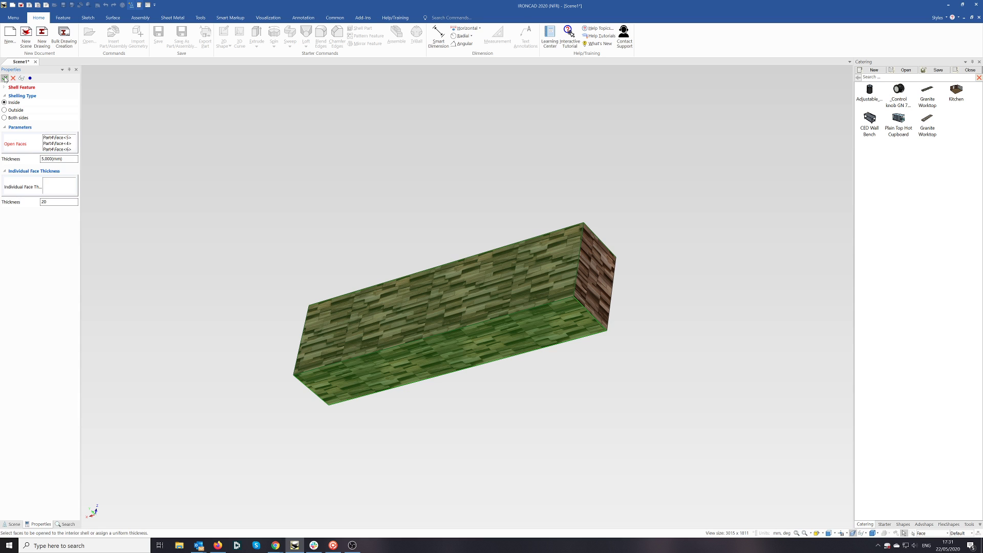
Show all hidden parts of the kitchen scene again.
middle_drag(397, 277, 608, 351)
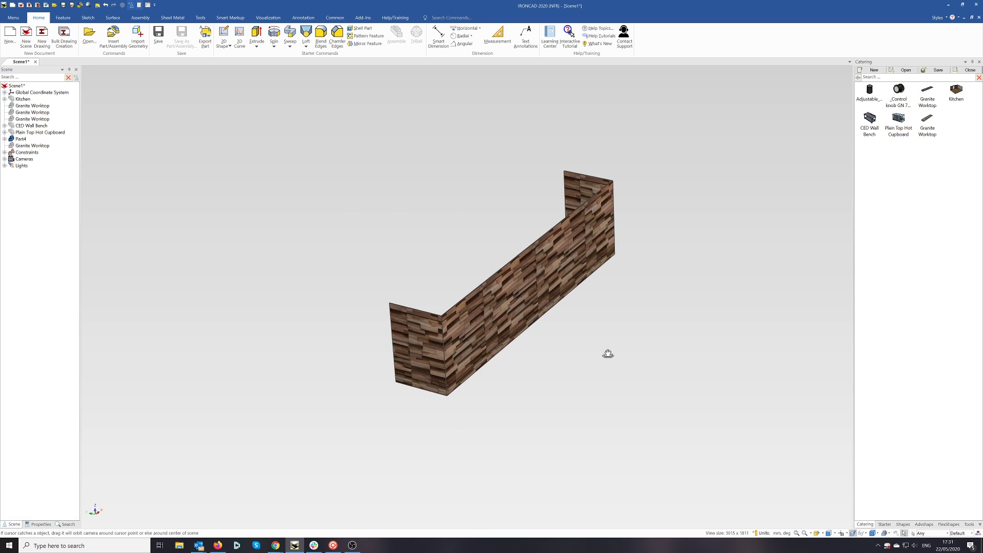
right_click(746, 251)
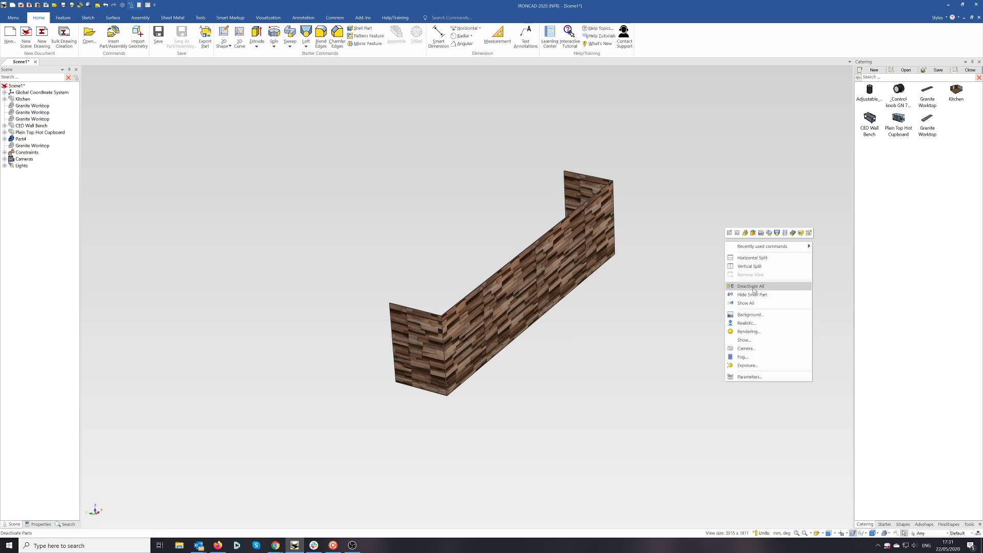
click(750, 307)
Move the shelled island panel 60 mm with the TriBall along its length, towards the hot cupboard.
middle_drag(461, 421, 365, 371)
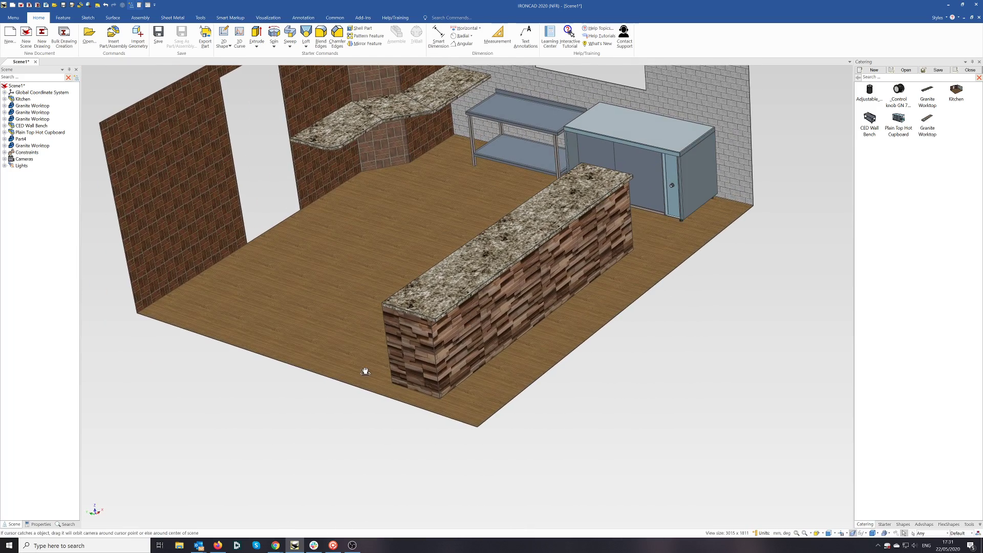
click(423, 350)
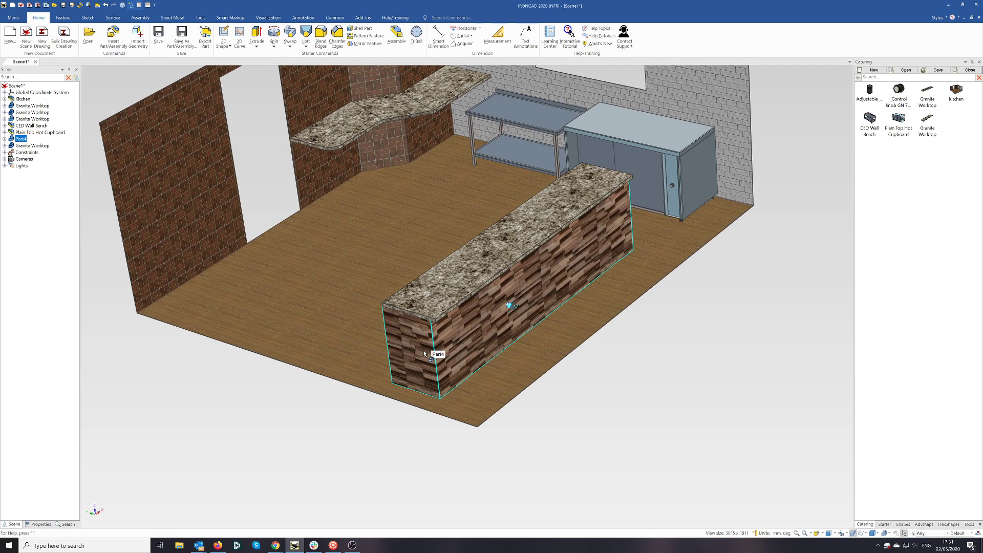
key(F10)
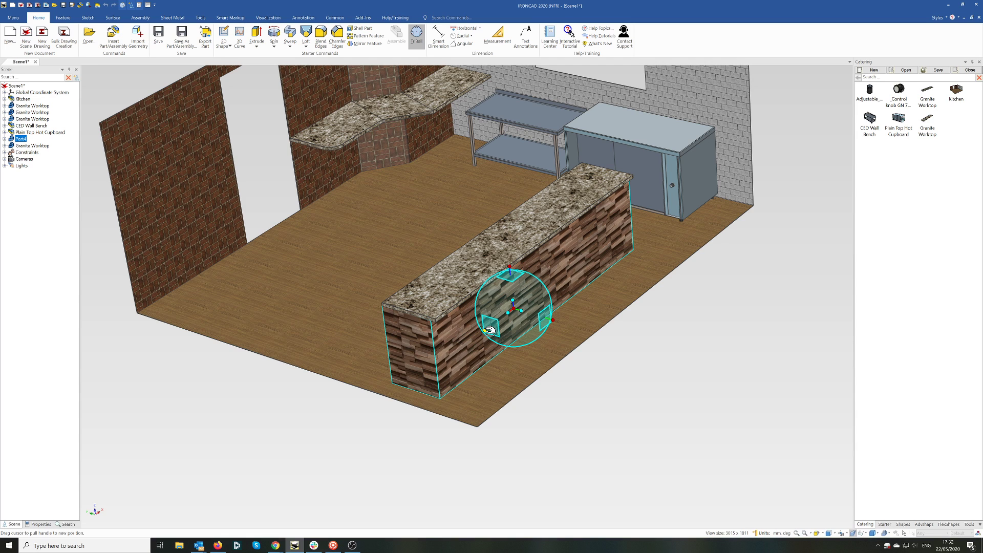
mouse_move(489, 329)
mouse_down()
mouse_move(495, 323)
mouse_move(487, 335)
mouse_up()
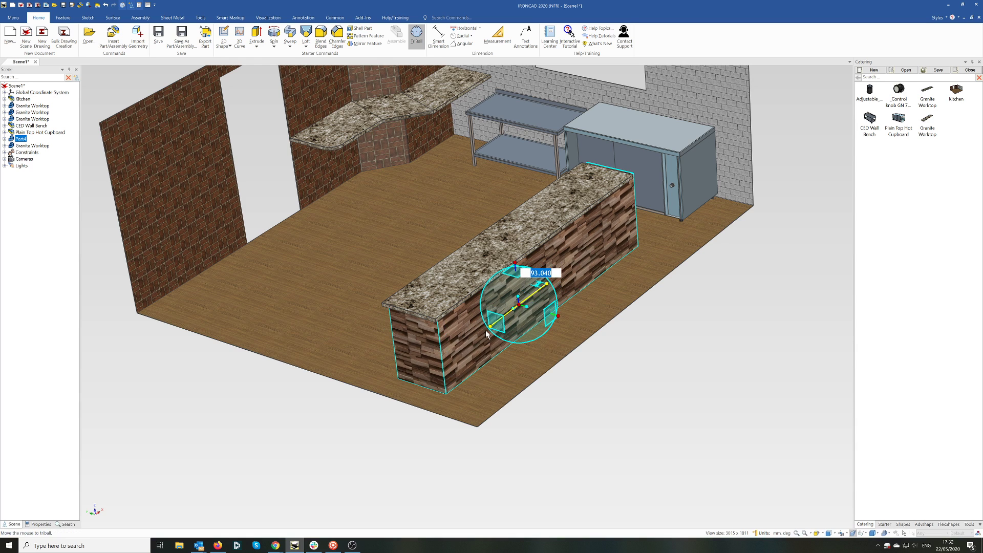
text(60)
key(Return)
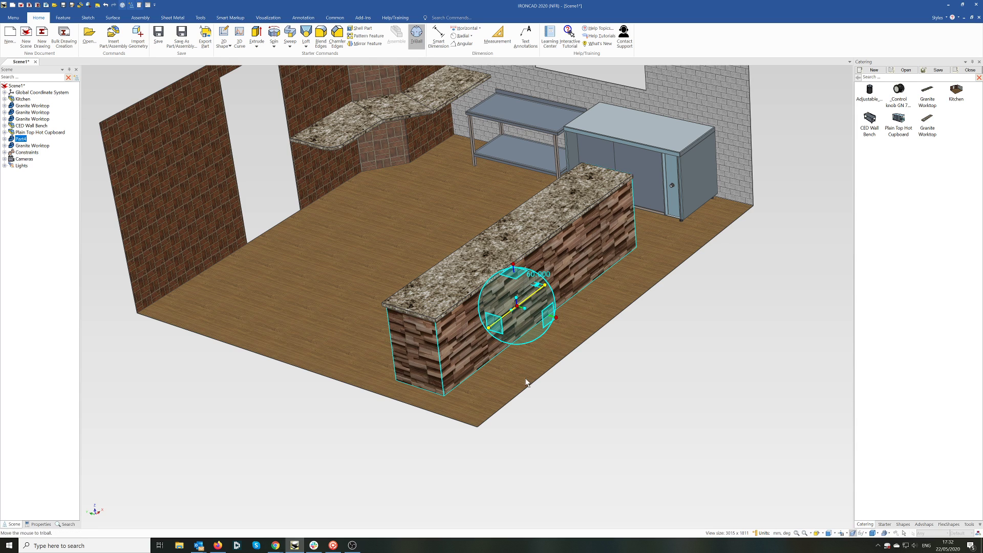
key(F10)
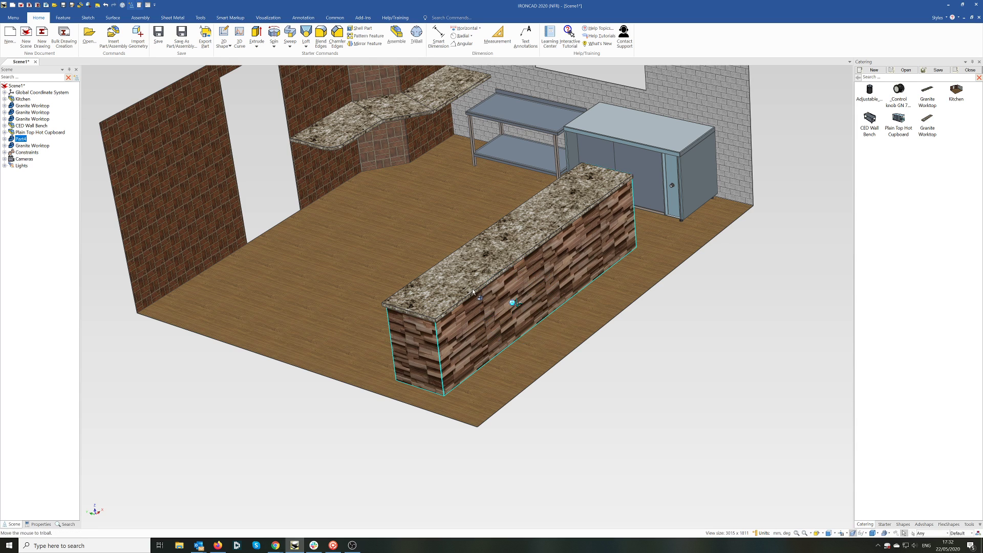
Copy the island panel and its worktop once, rotated 90 degrees about the vertical axis through the panel end's inner bottom corner.
shift+click(475, 292)
key(F10)
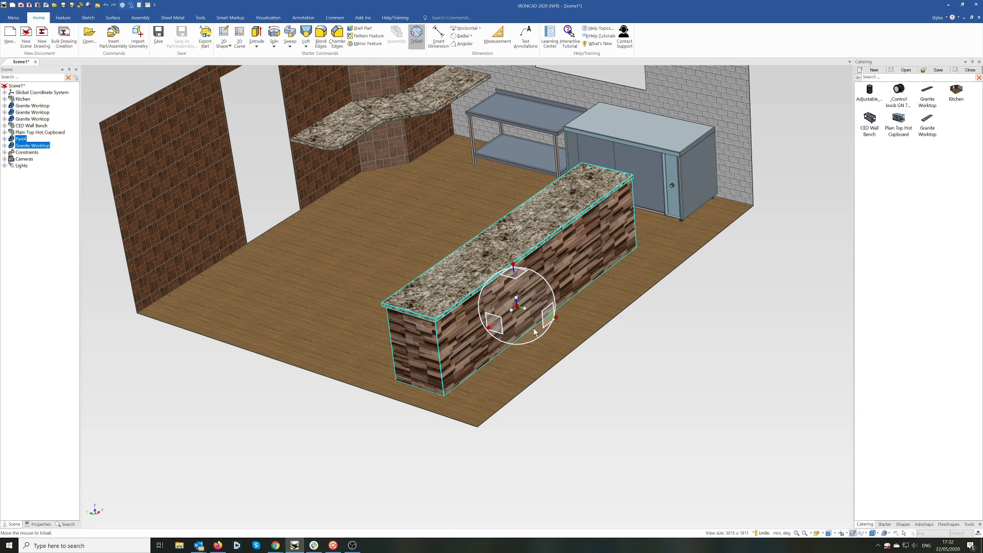
drag(517, 307, 395, 382)
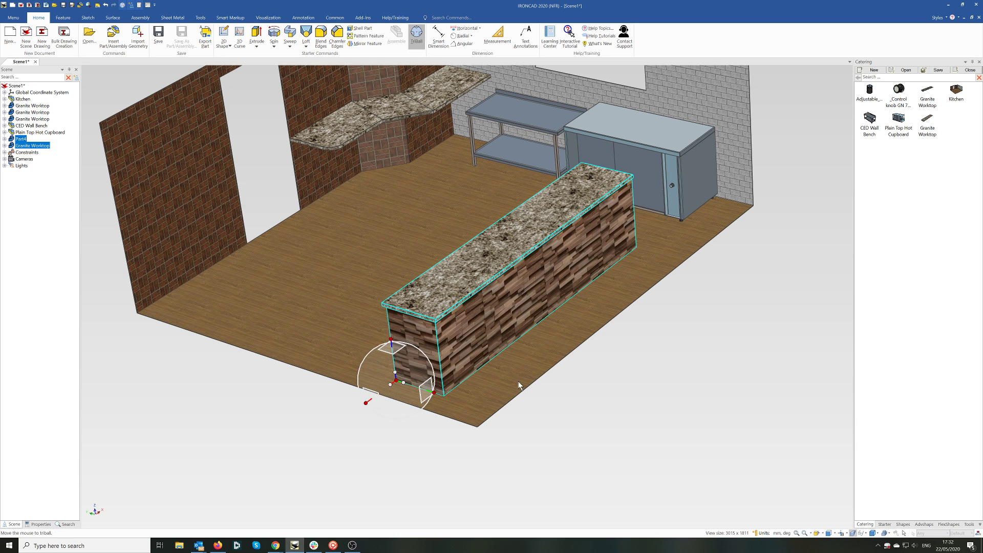
click(393, 338)
mouse_move(366, 398)
mouse_down()
mouse_move(383, 404)
mouse_move(369, 395)
mouse_move(356, 402)
mouse_up()
right_drag(357, 402, 358, 399)
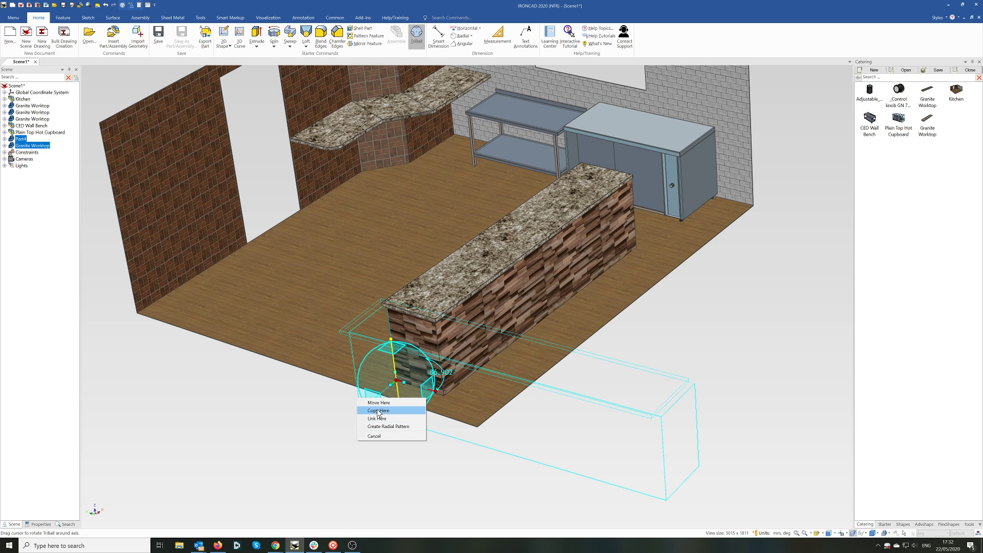
click(378, 410)
key(Tab)
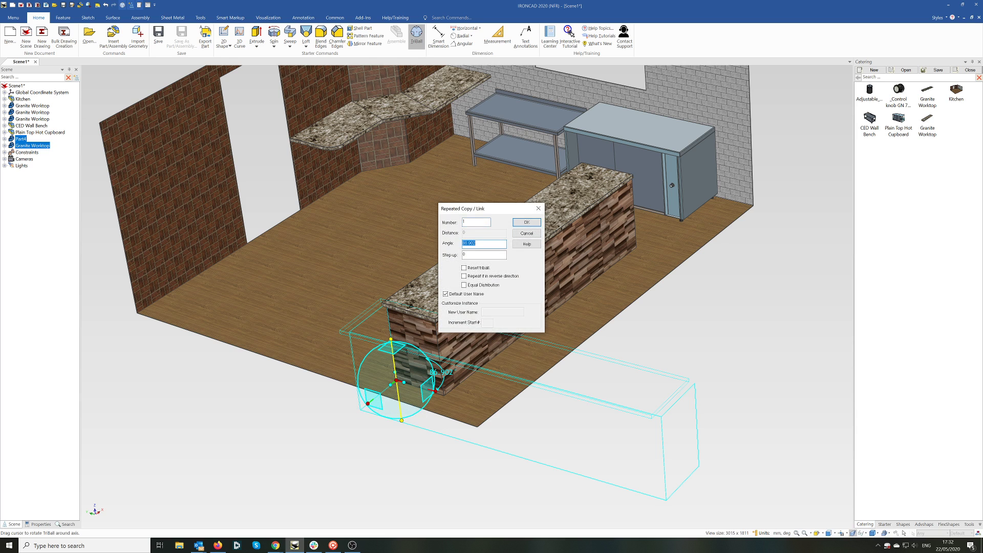
text(90)
key(Return)
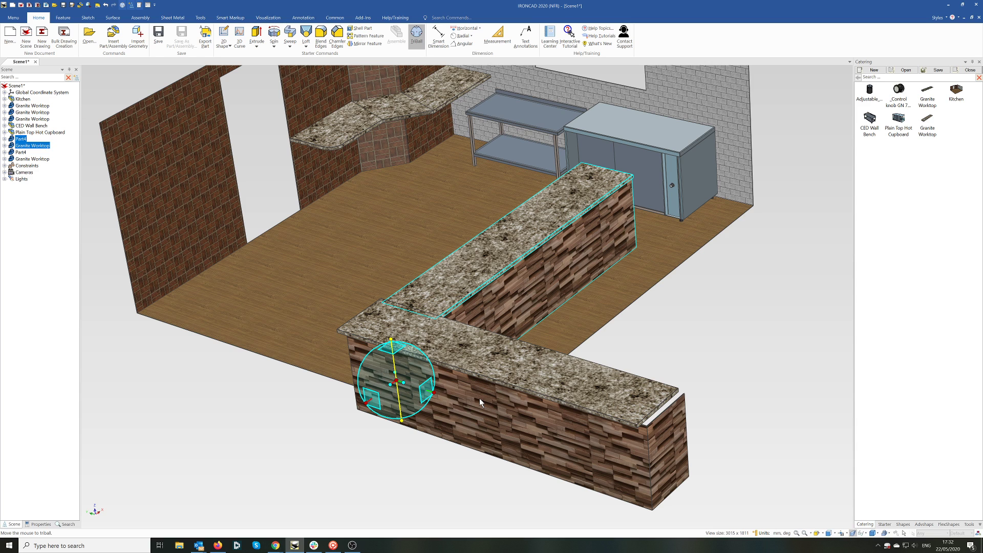
click(416, 481)
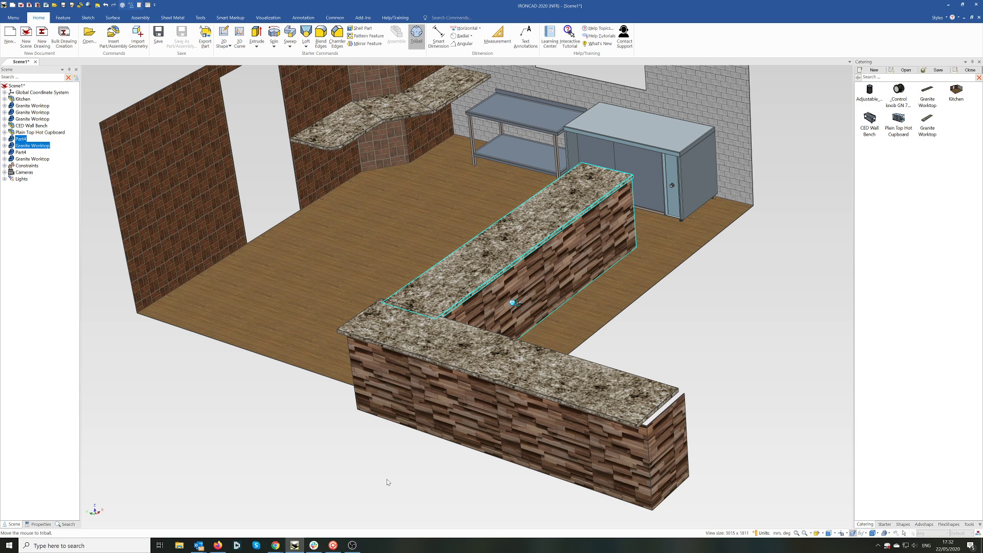
click(516, 389)
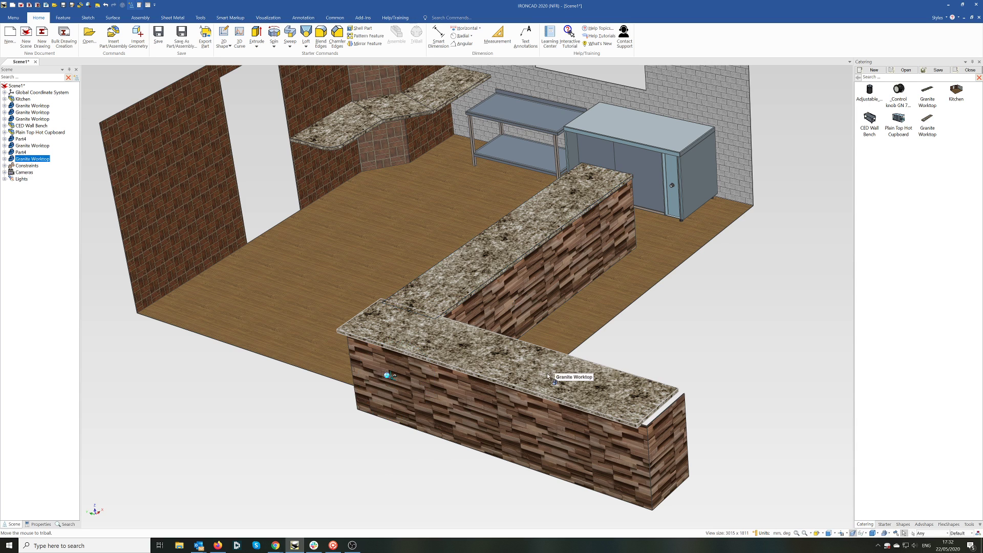
shift+click(590, 428)
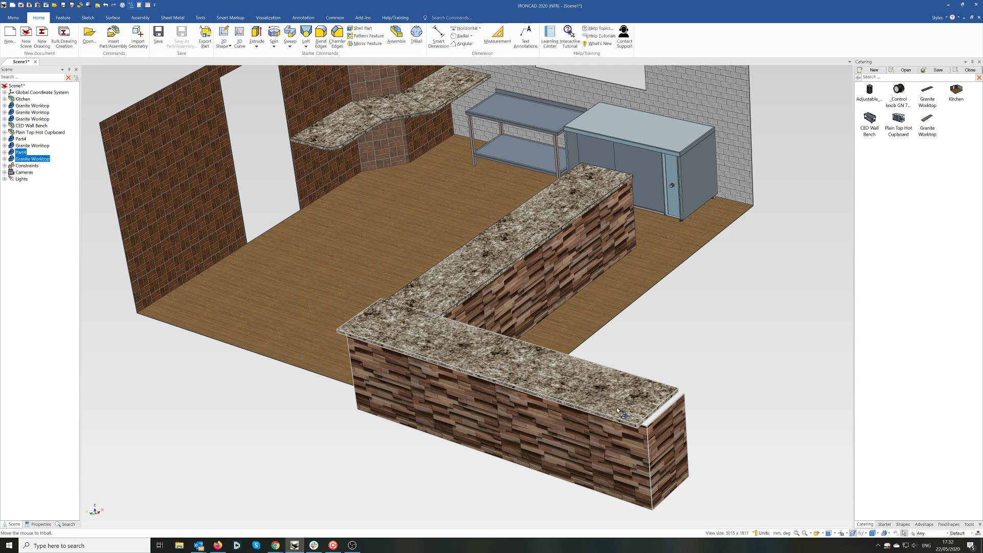
key(F10)
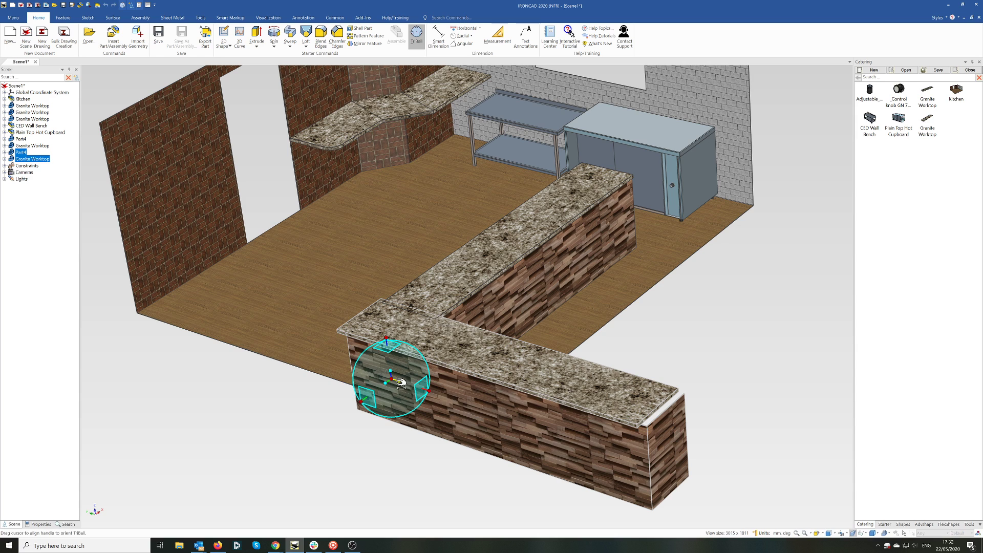
key(F10)
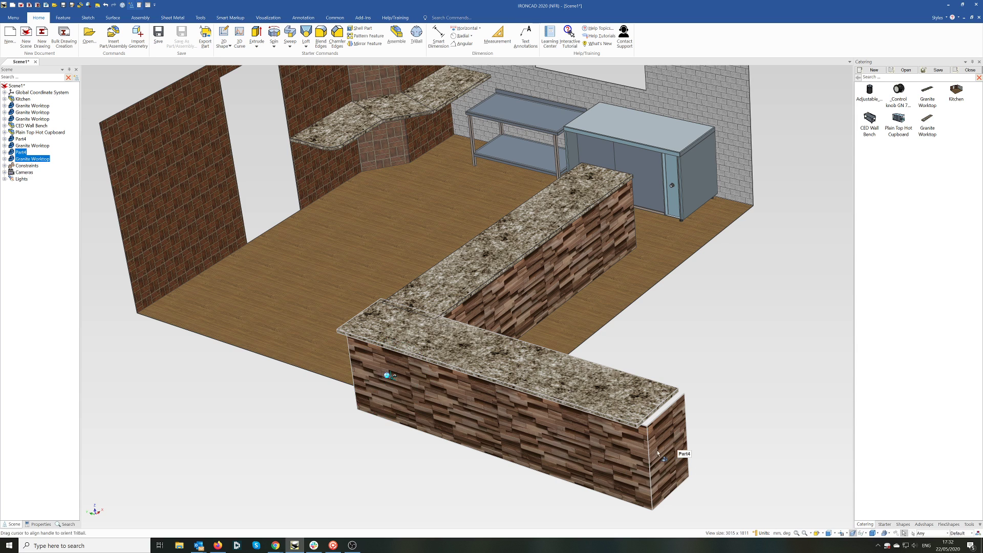
Shorten the copied wood panel so its far end is flush with the end of its granite worktop.
click(669, 446)
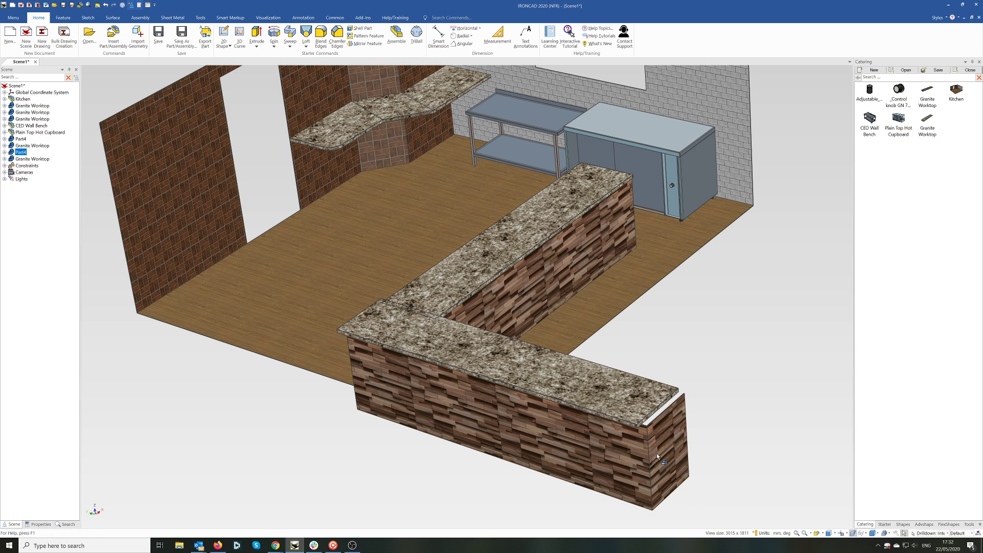
click(656, 453)
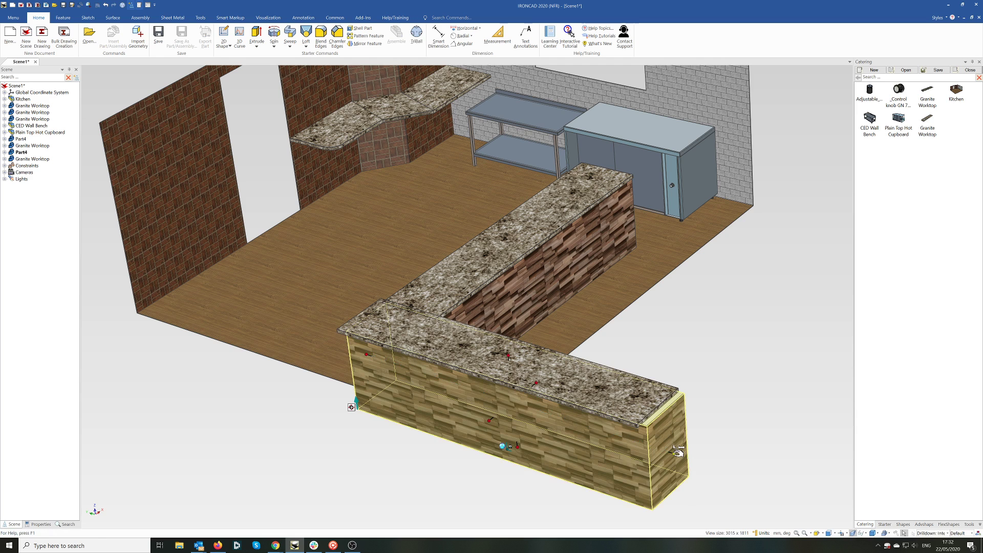
drag(646, 423, 642, 419)
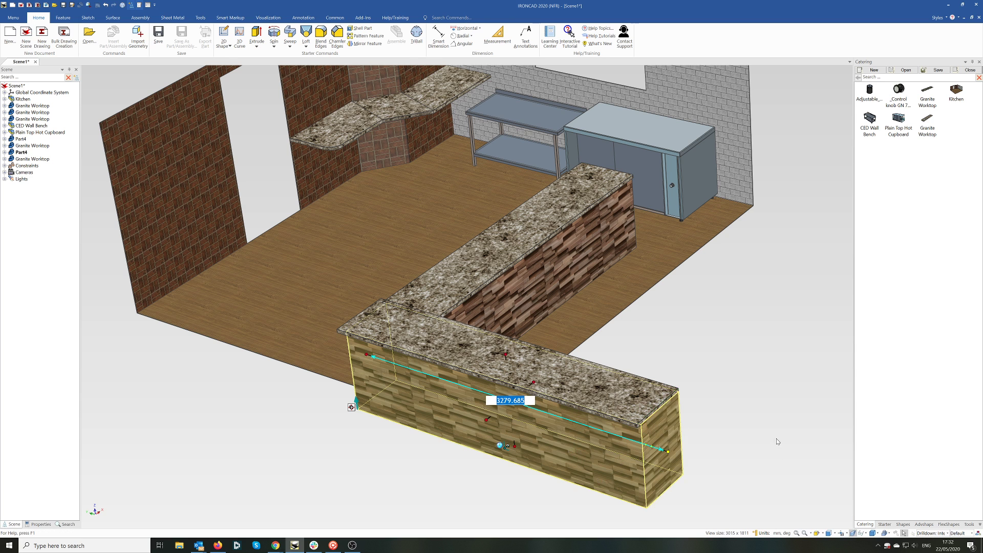
click(732, 488)
Move the copied panel and worktop together by the worktop's outer front end corner, snapping it onto the original worktop's inner end corner.
middle_drag(575, 478, 585, 460)
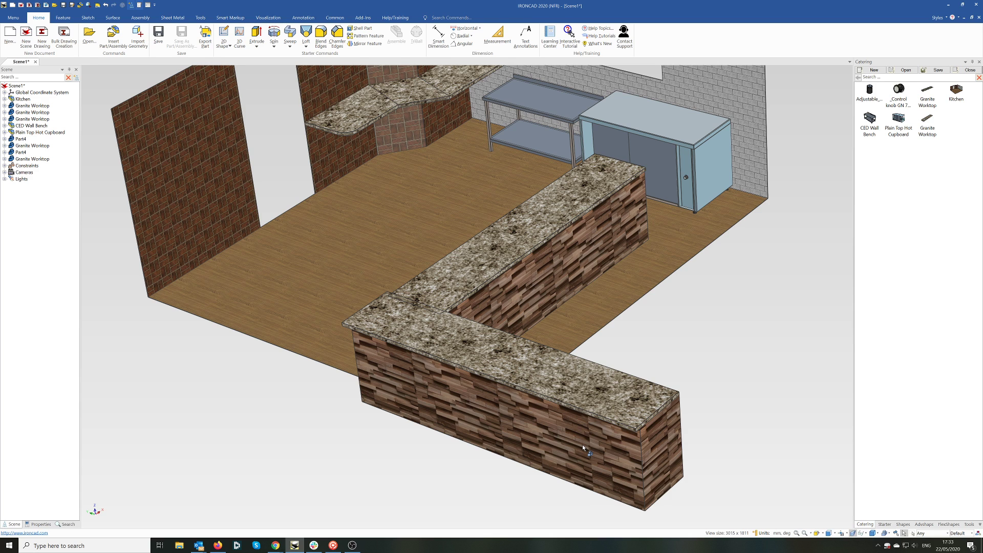
click(582, 444)
shift+click(615, 414)
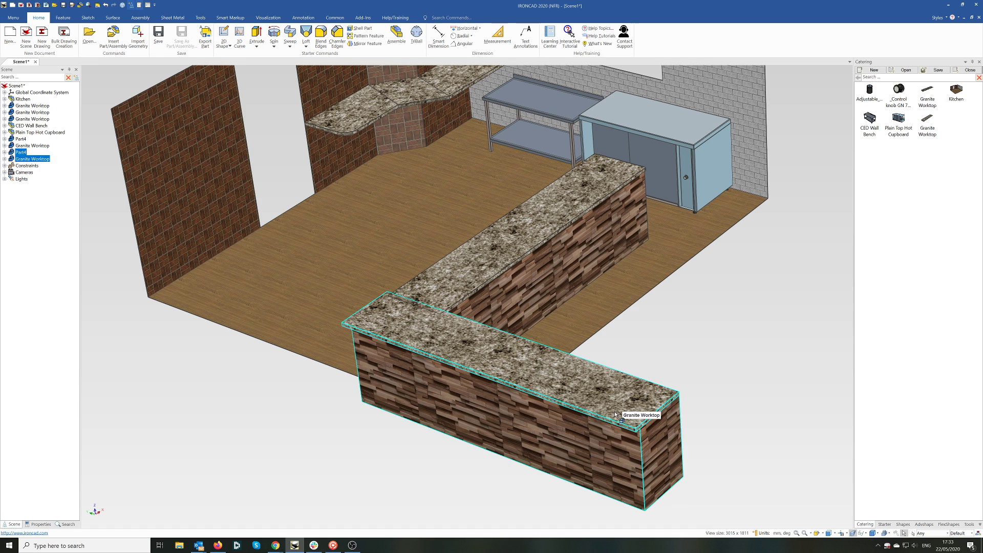
key(F10)
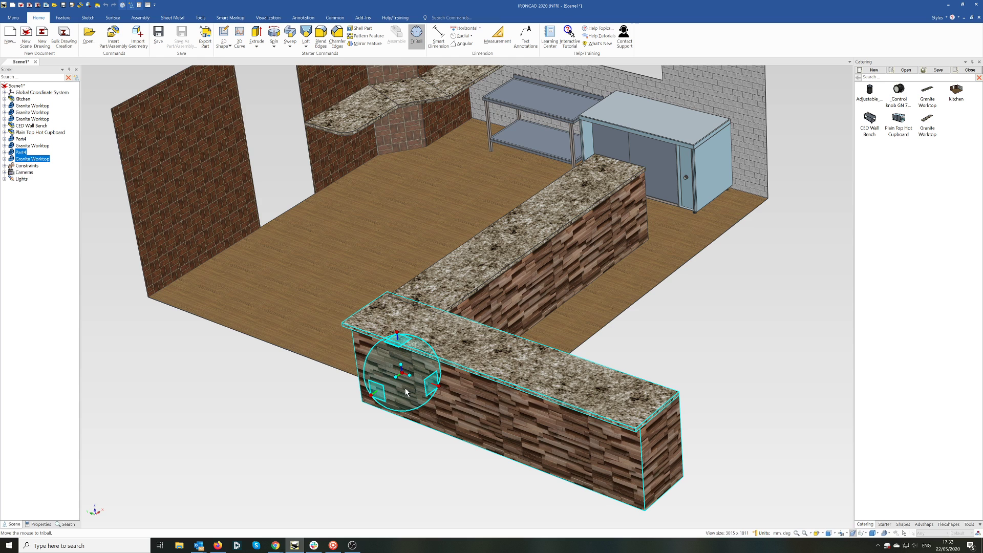
key(space)
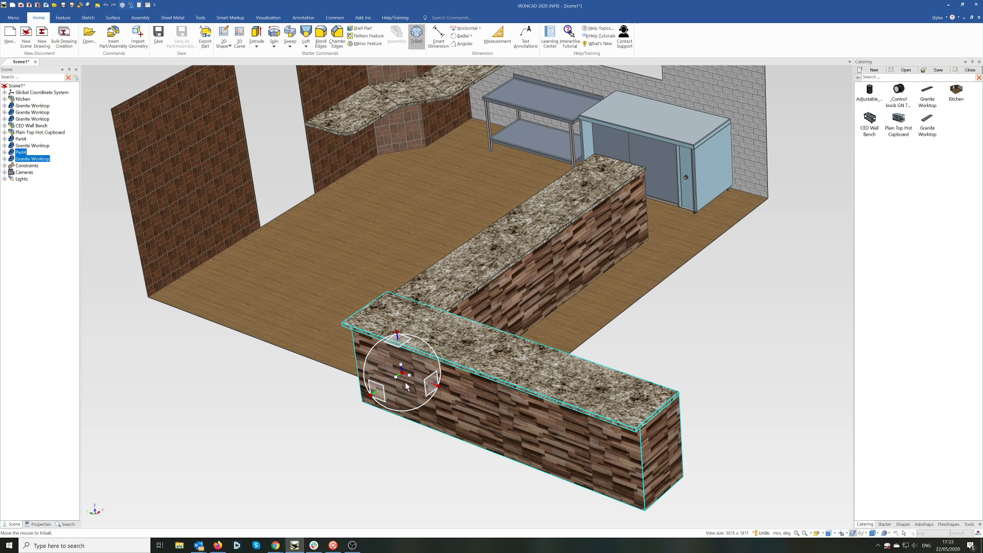
drag(403, 372, 636, 428)
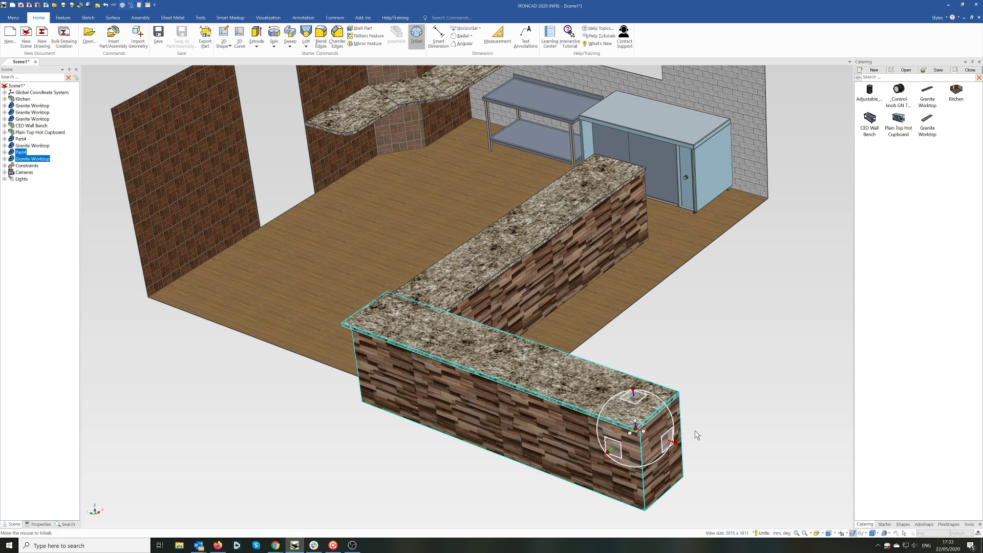
key(space)
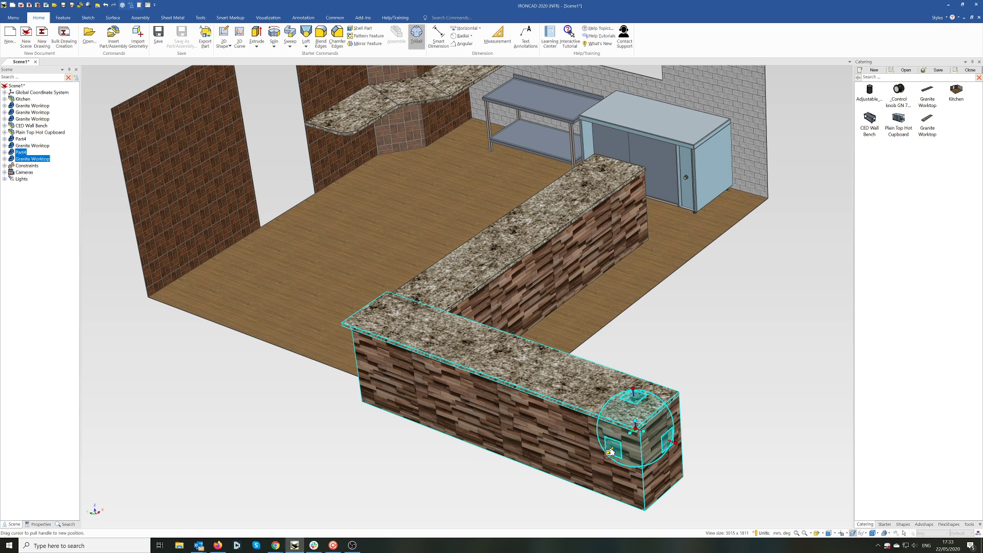
drag(609, 452, 608, 453)
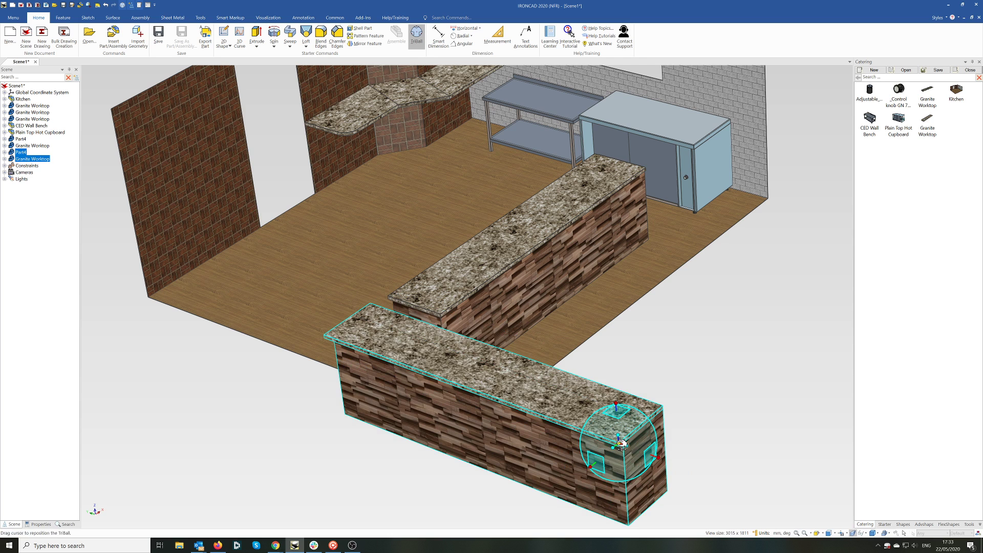
drag(621, 444, 393, 297)
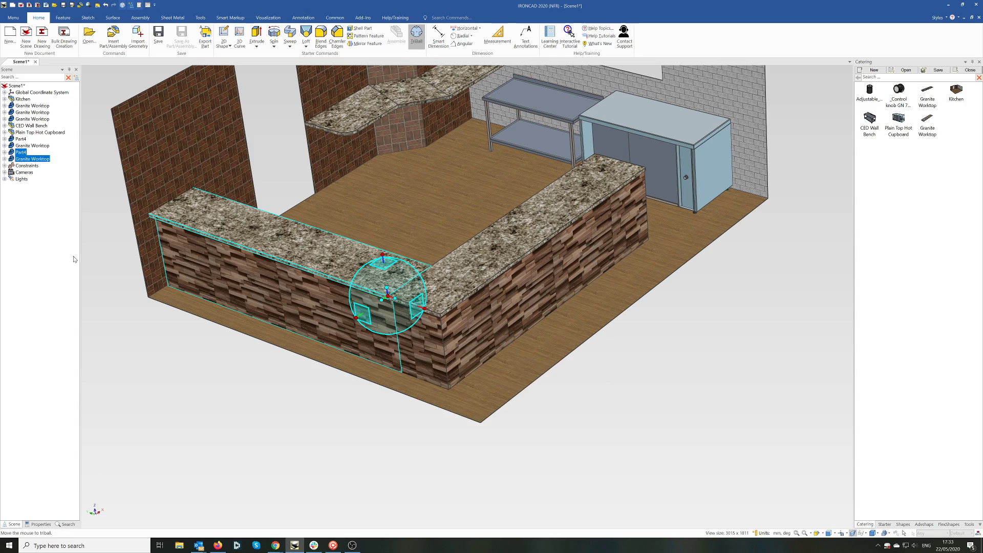
middle_drag(149, 345, 197, 342)
key(Escape)
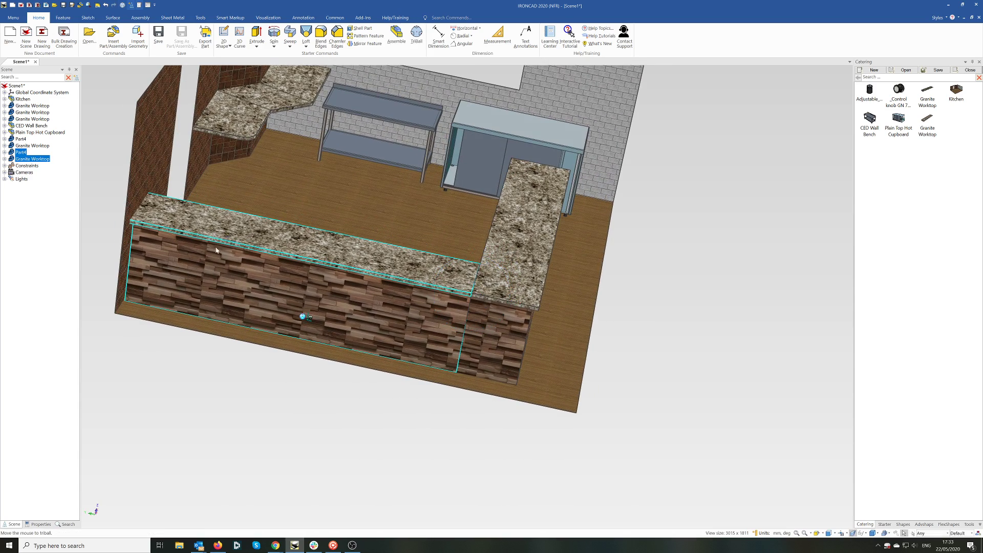
key(Escape)
Stretch the free end of the copied granite worktop until it meets the tiled side wall.
click(190, 219)
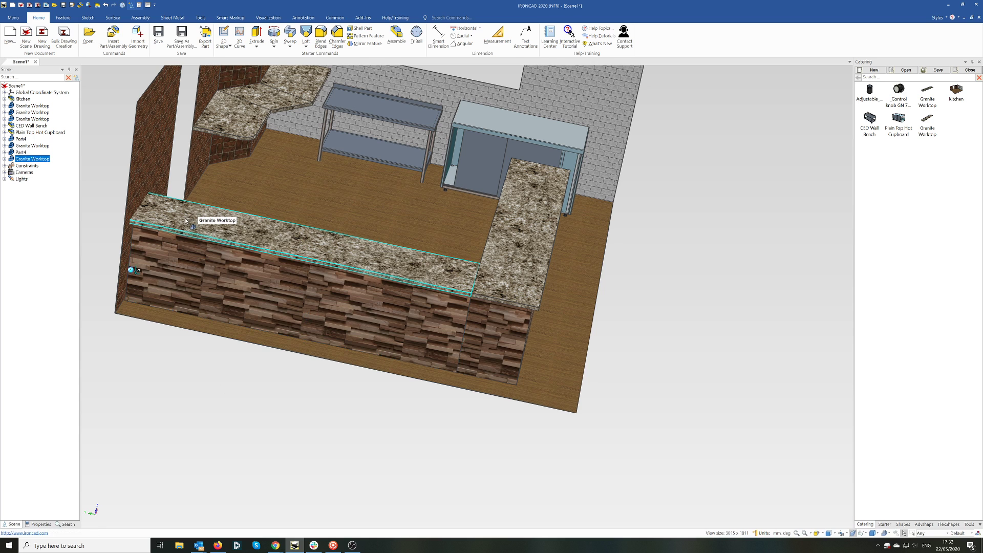
click(186, 220)
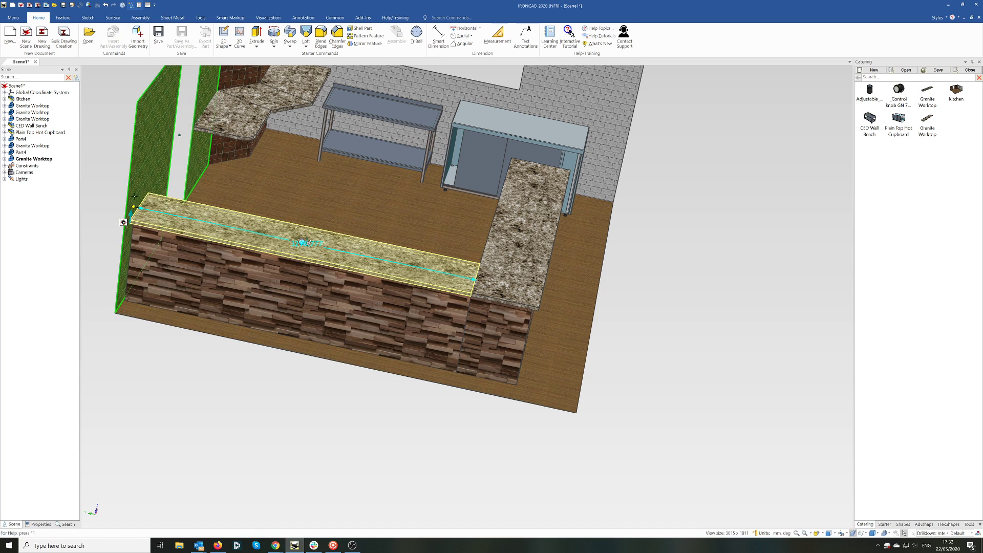
click(137, 206)
click(155, 267)
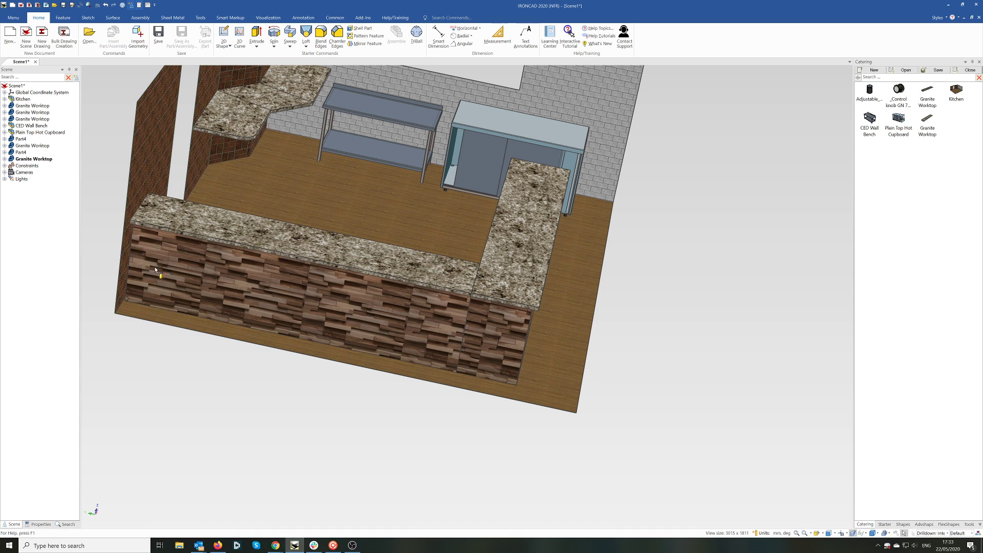
Extend the copied wood panel beneath it to the same tiled side wall.
click(155, 266)
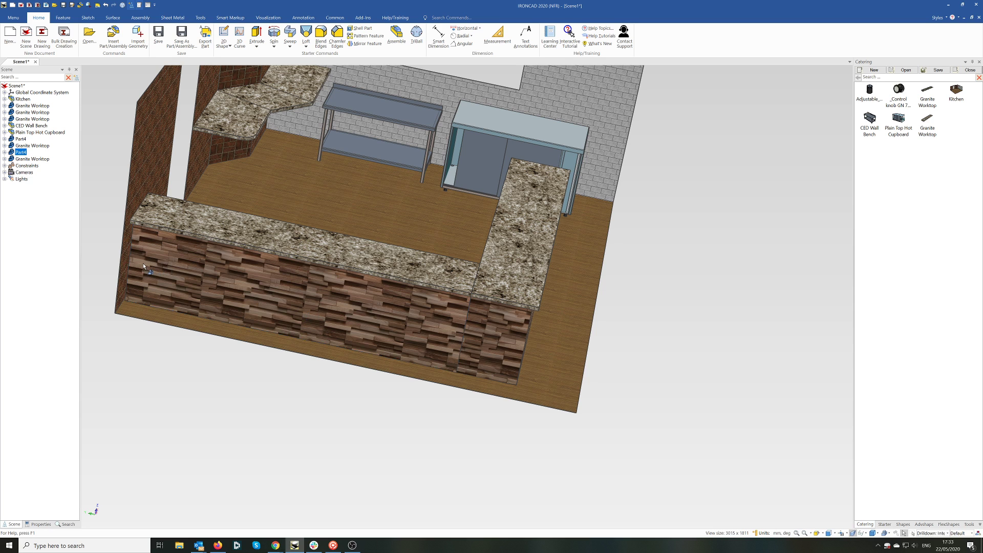
click(143, 263)
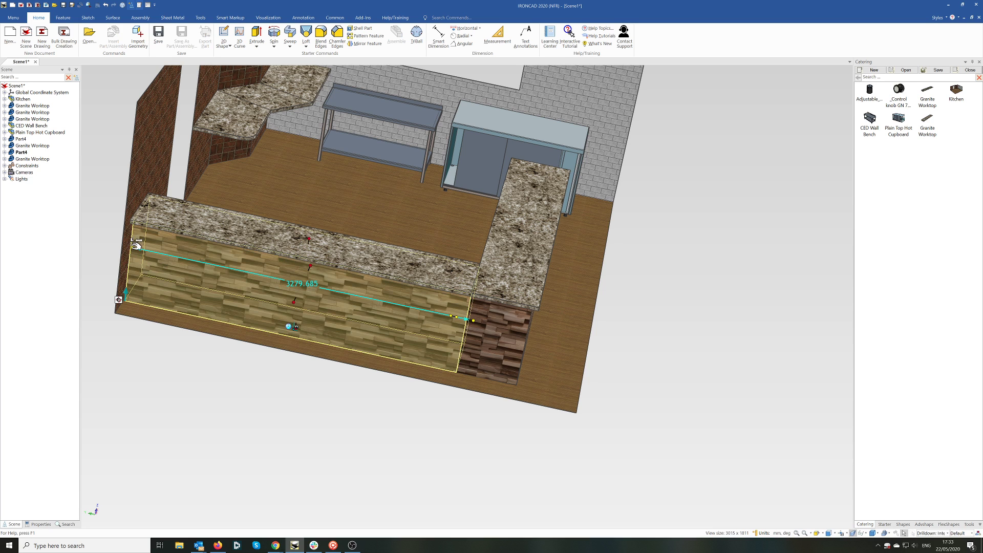
drag(135, 245, 128, 249)
click(358, 400)
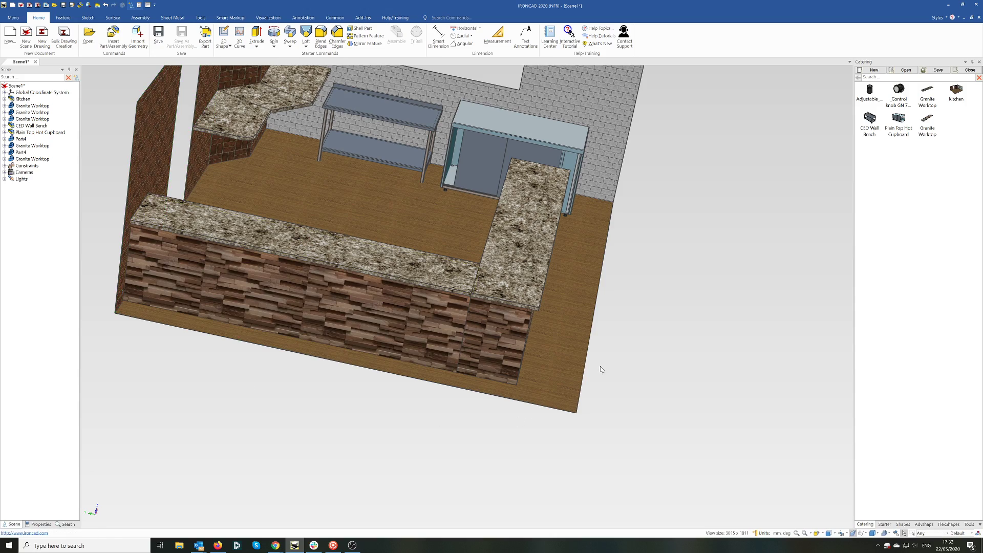
Place an H Block hole shape from the Starter catalog on the granite worktop leading toward the hot cupboard.
middle_drag(600, 370, 567, 300)
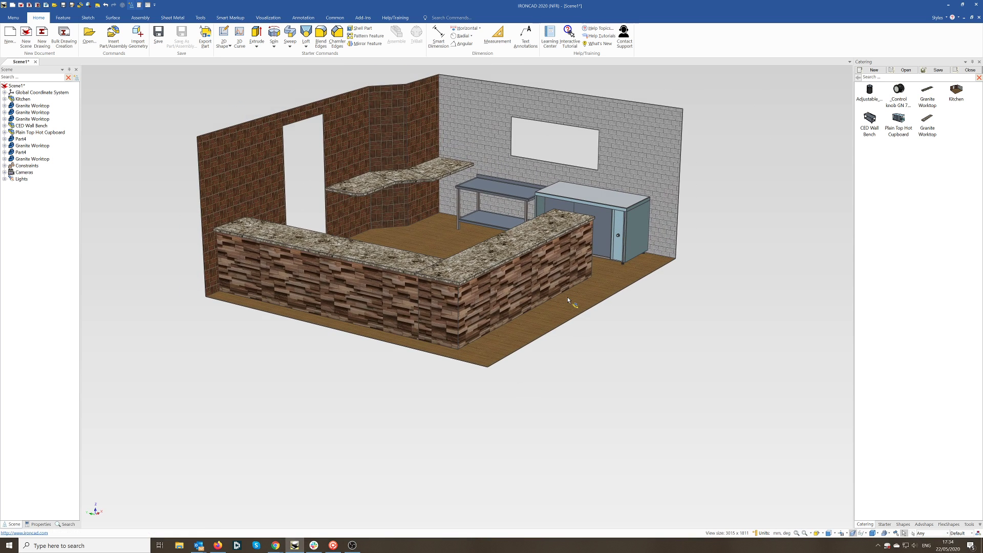
scroll(304, 275, up, 5)
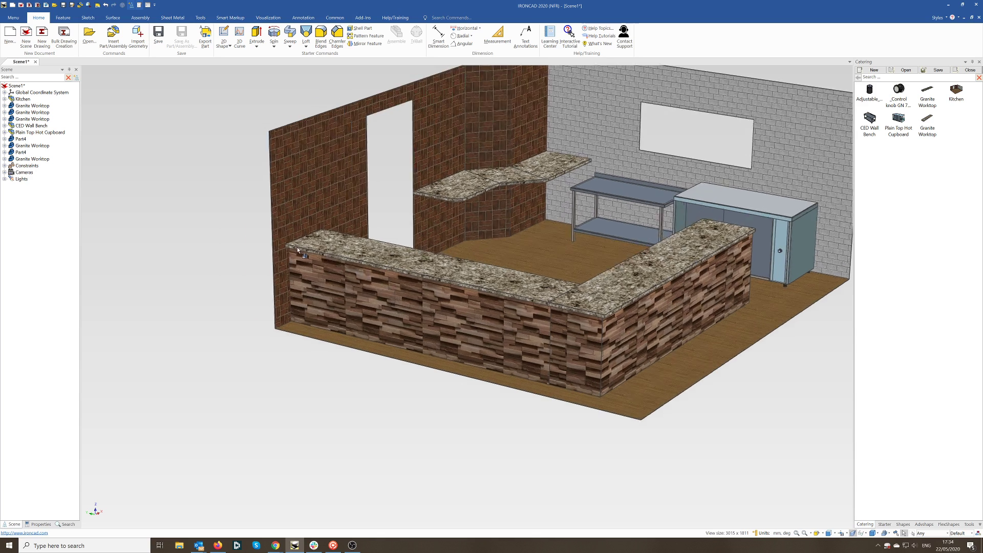
scroll(613, 308, down, 1)
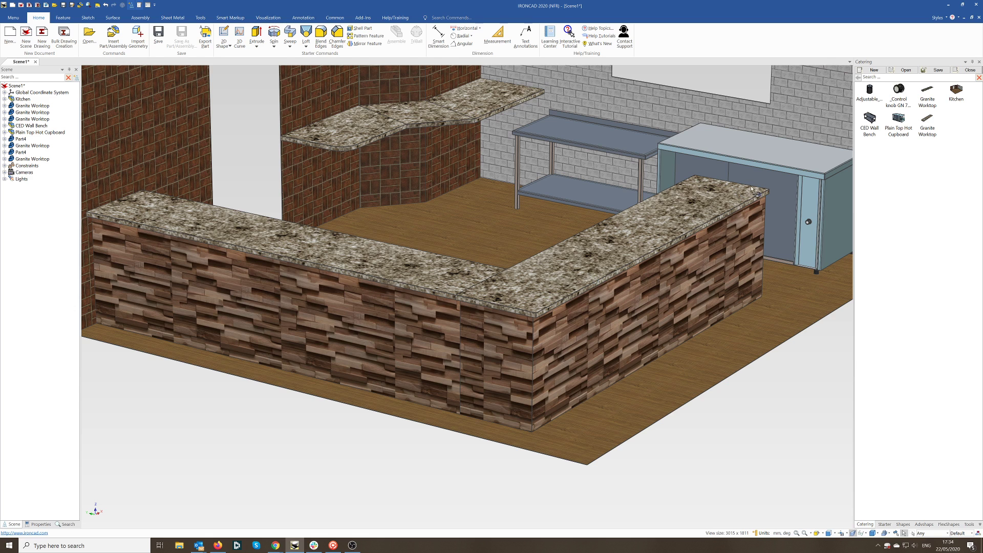
click(884, 524)
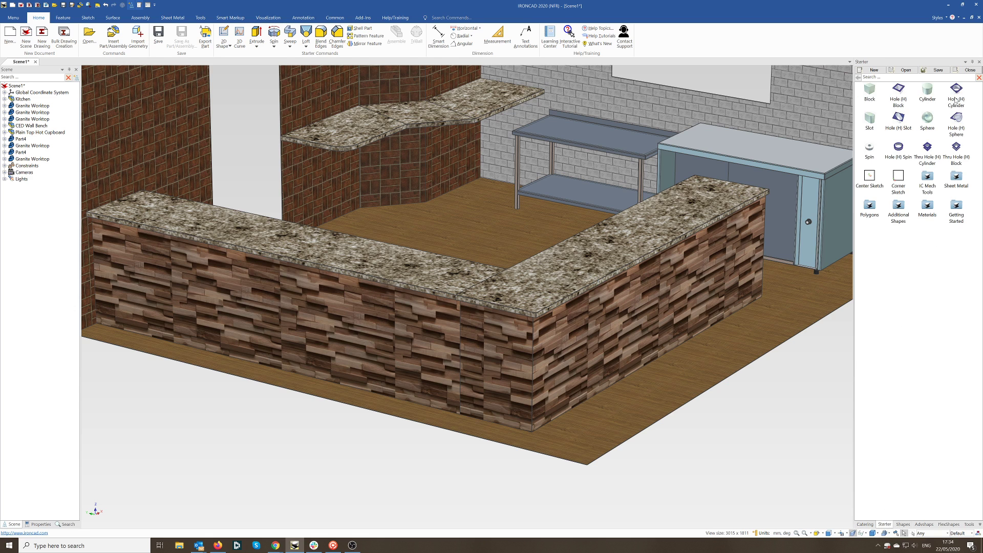
drag(957, 94, 636, 245)
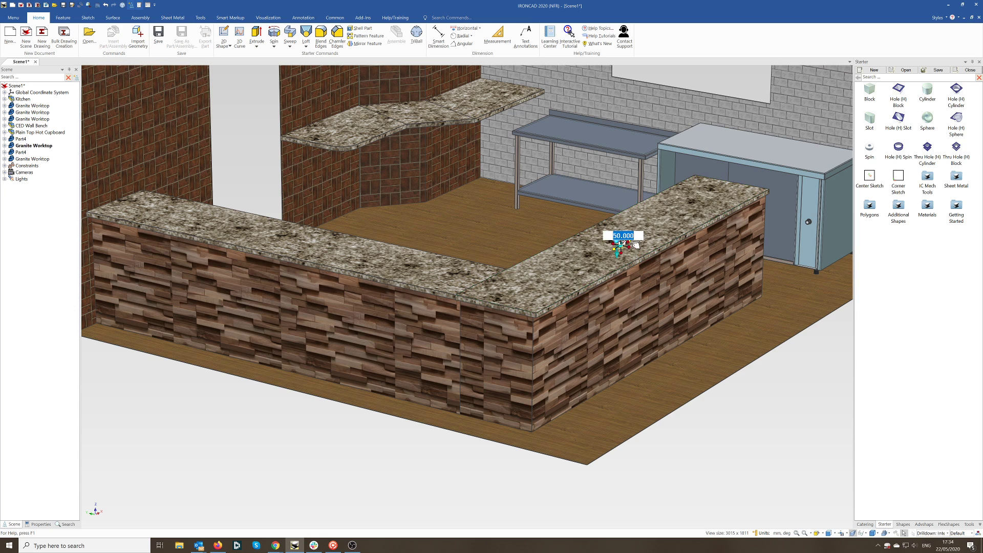
scroll(635, 244, up, 5)
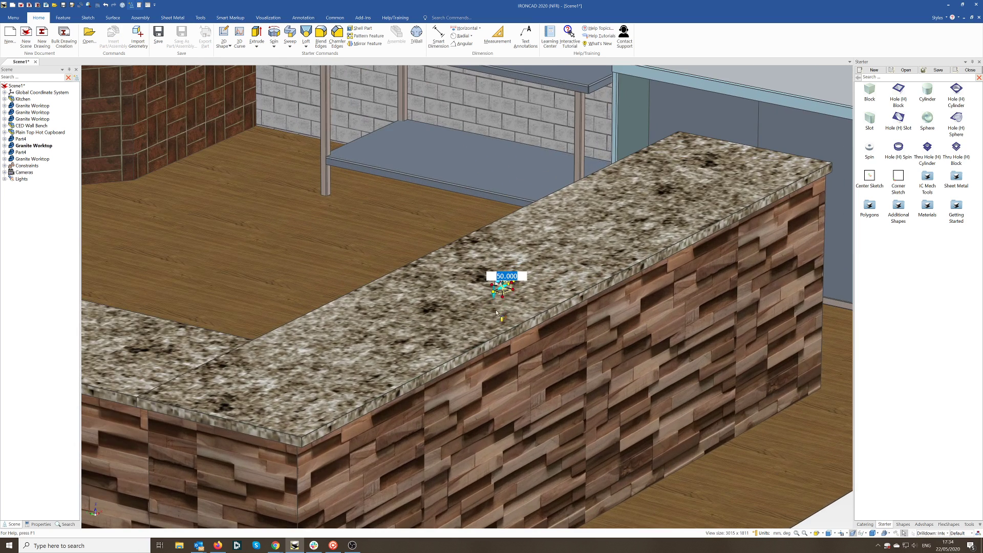
click(502, 287)
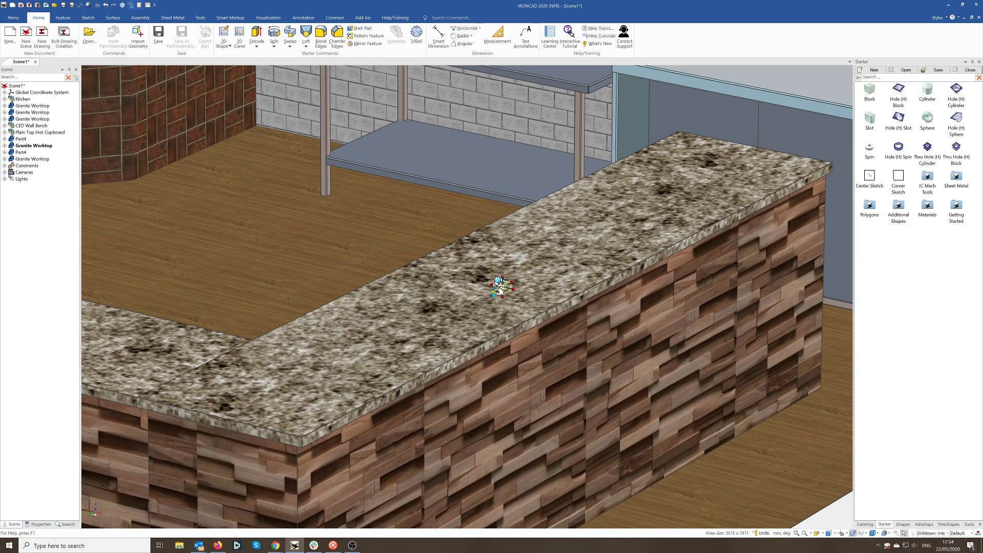
Lengthen the hole block along the length of the granite worktop.
drag(512, 284, 617, 230)
click(555, 259)
text(250)
key(Return)
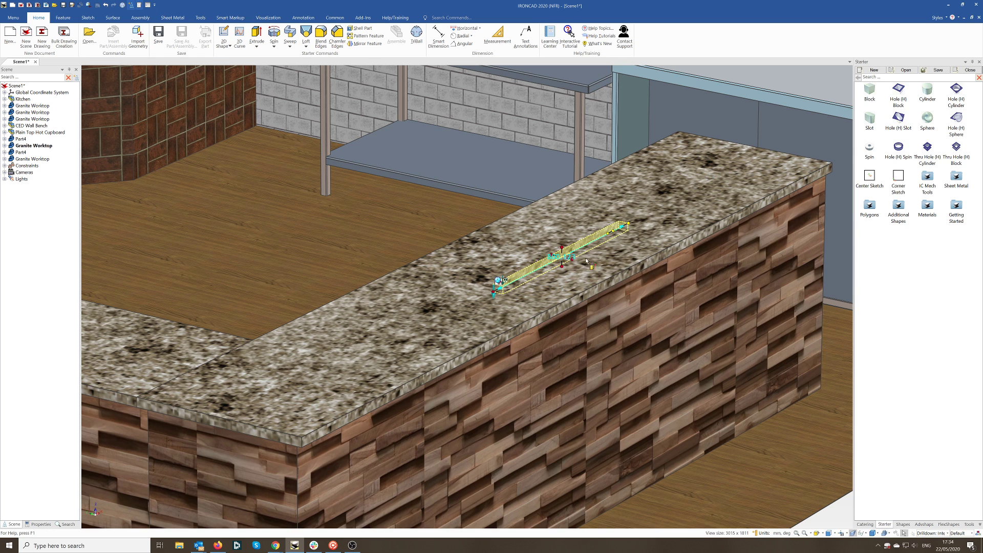
Widen the hole block across the worktop on both sides to about 423 mm.
drag(565, 270, 606, 267)
click(557, 257)
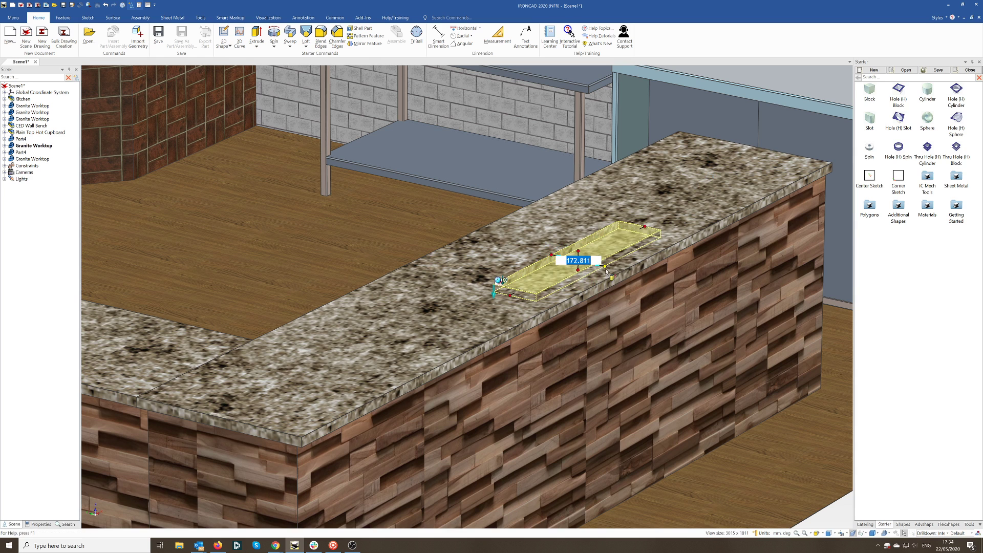
text(400)
key(Return)
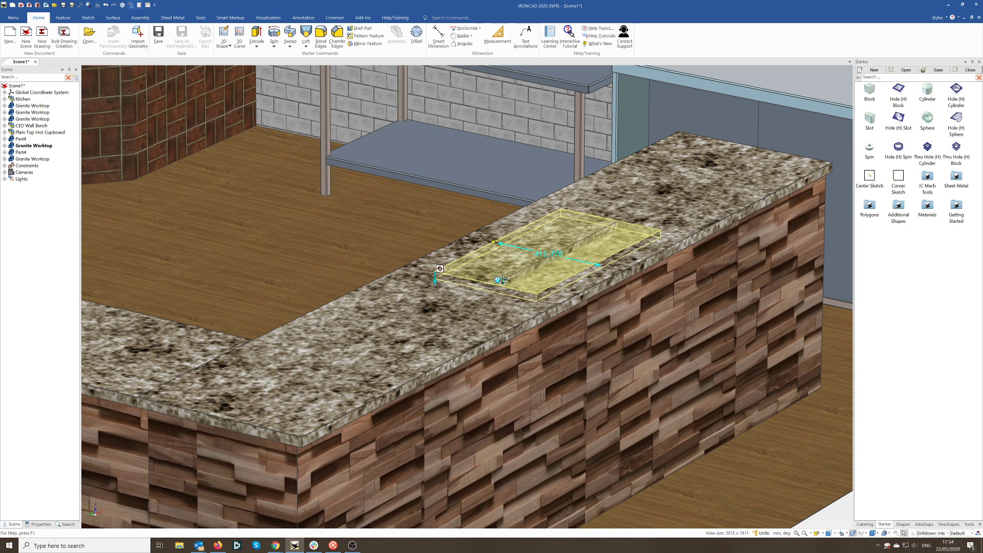
click(542, 256)
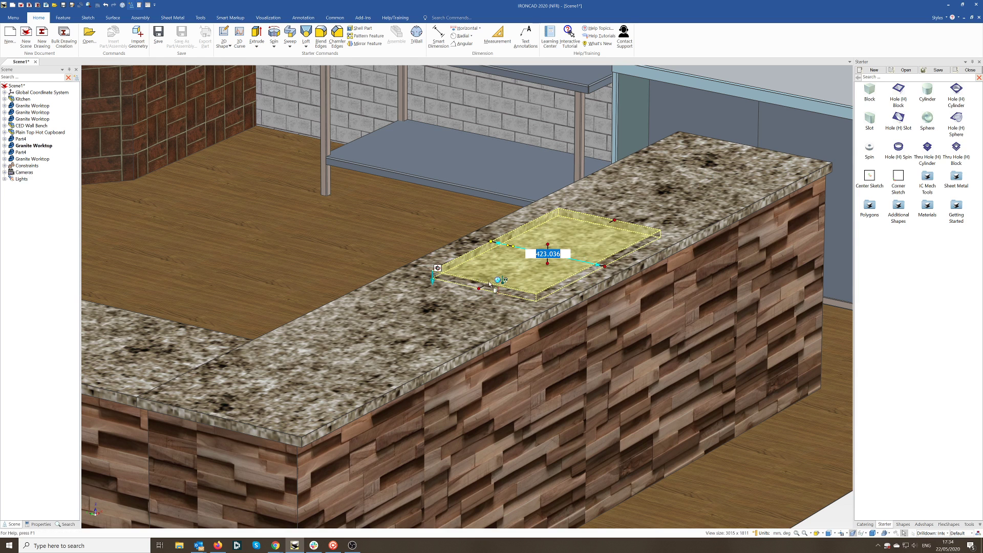
Deepen the hole block to about 154 mm to cut a rectangular opening through the worktop.
drag(547, 246, 547, 297)
click(547, 271)
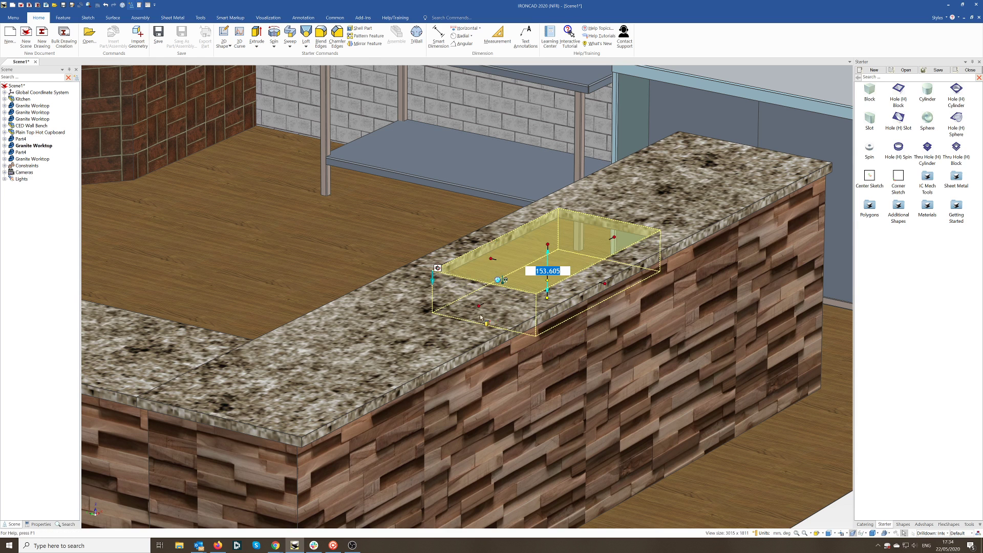
key(Return)
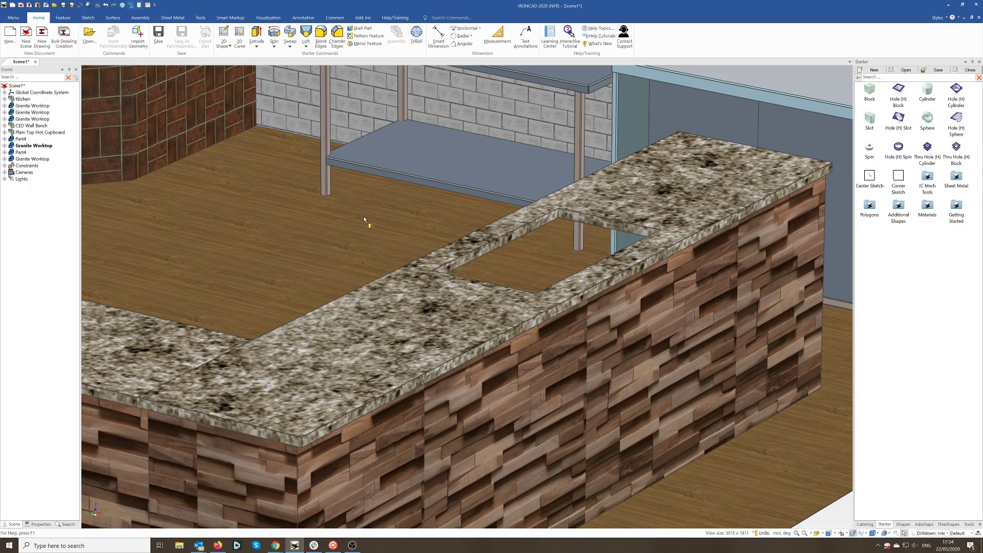
Review the whole kitchen layout with the worktop cutout, clear the room selection and reopen the Catering catalog.
middle_drag(538, 329, 221, 276)
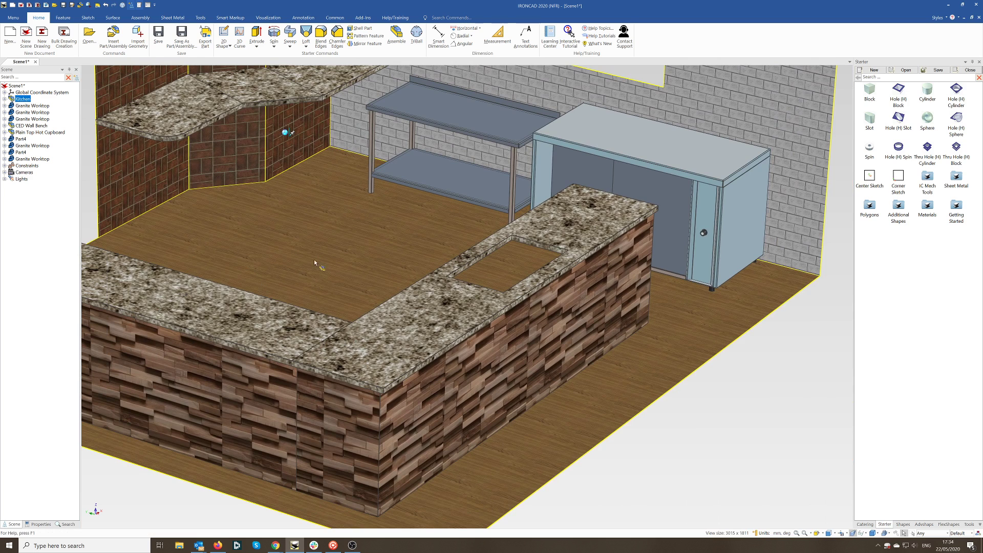
scroll(146, 293, down, 2)
middle_drag(145, 293, 207, 265)
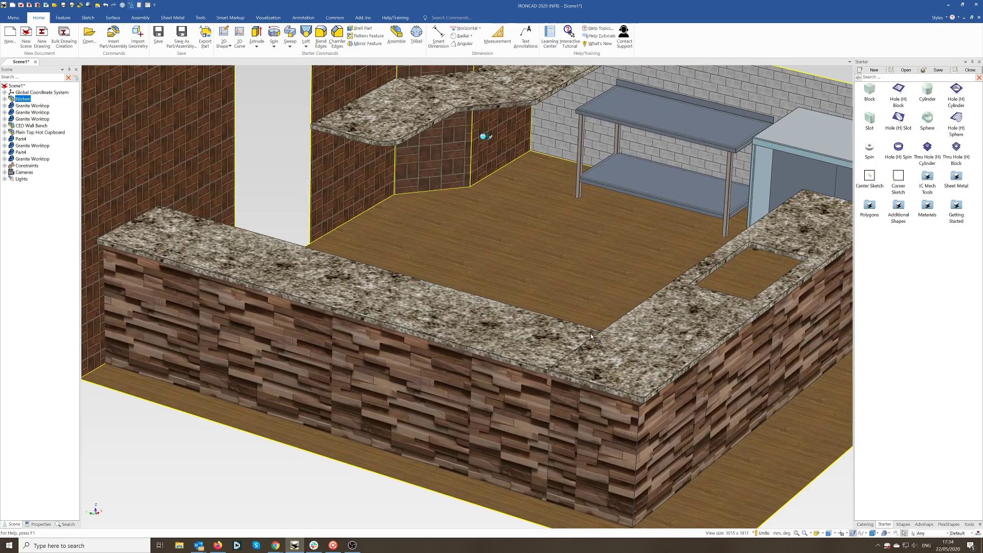
scroll(576, 302, down, 3)
middle_drag(677, 371, 673, 399)
scroll(674, 400, down, 1)
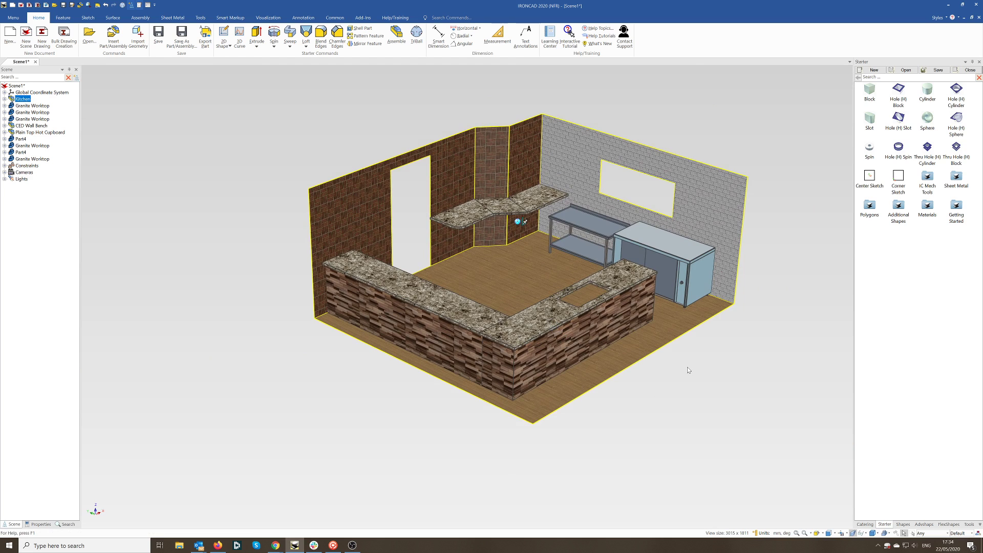
click(680, 385)
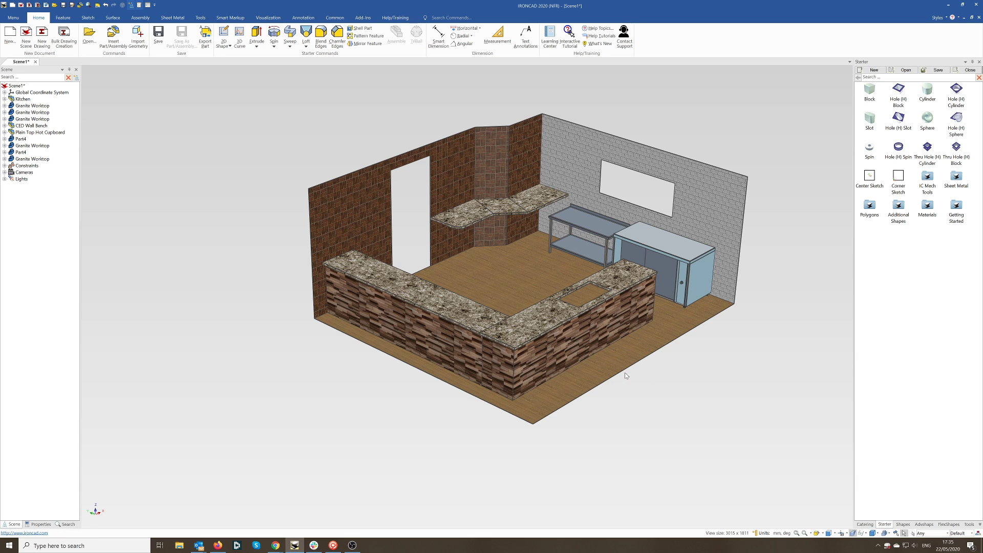
click(865, 524)
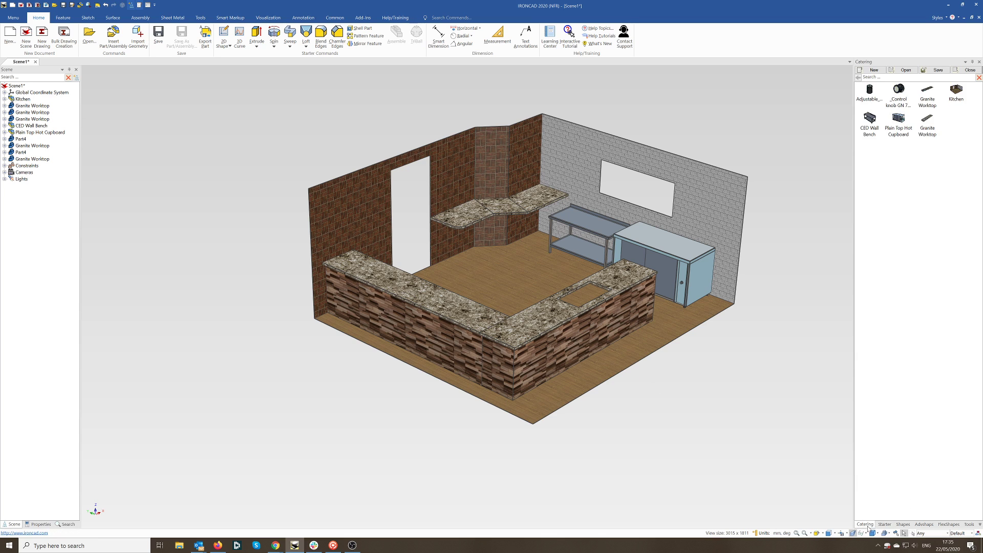